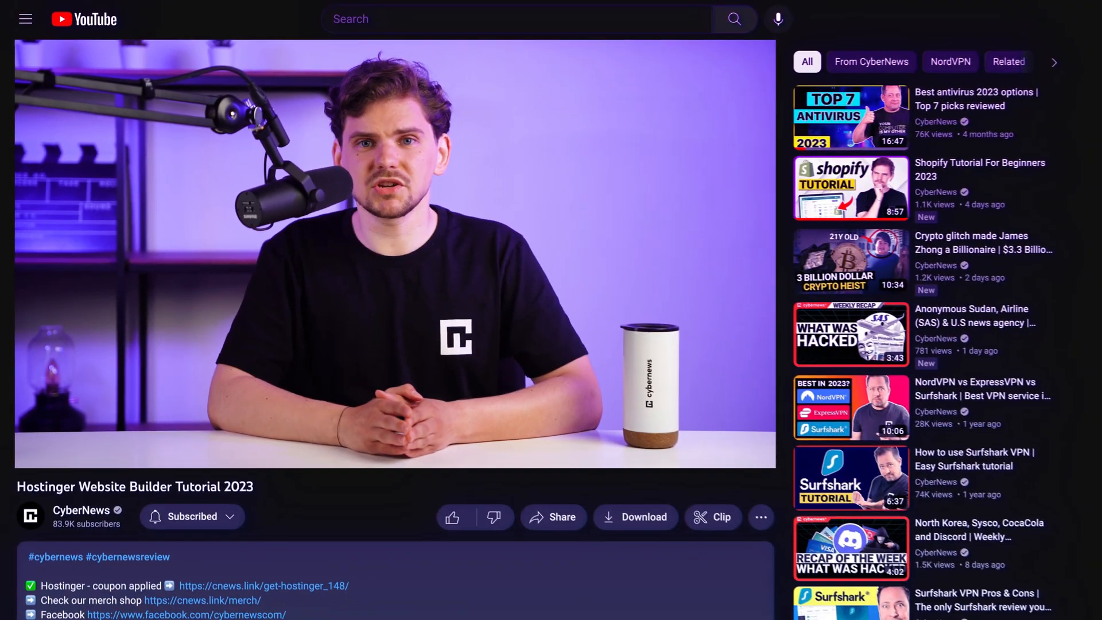
Open the Hostinger coupon link in the video description and choose Premium Web Hosting for 48 months.
click(317, 583)
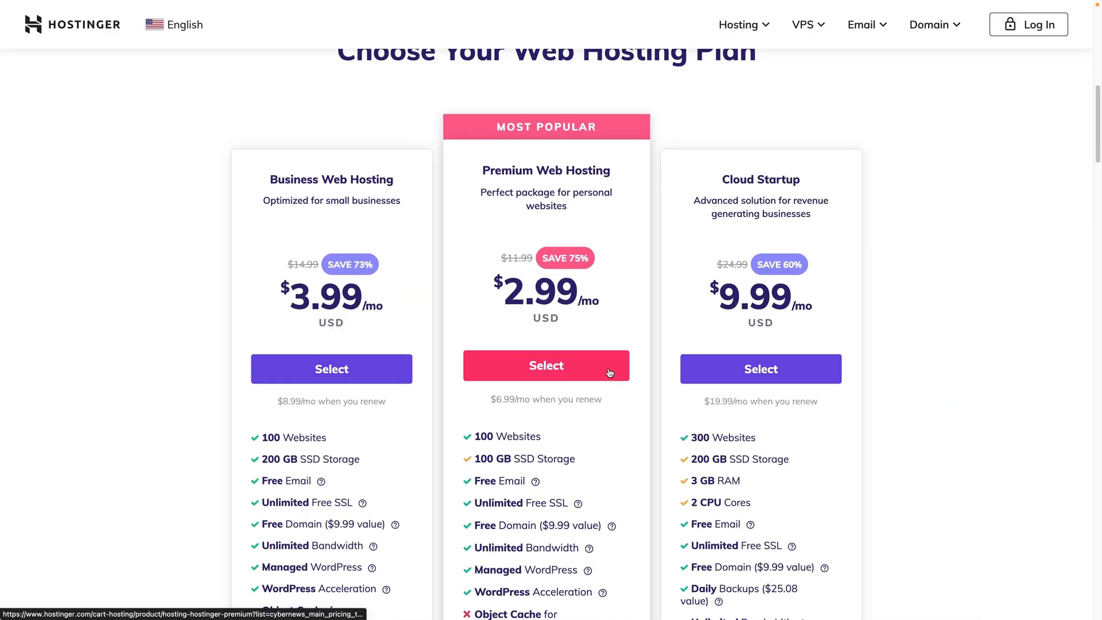
click(610, 373)
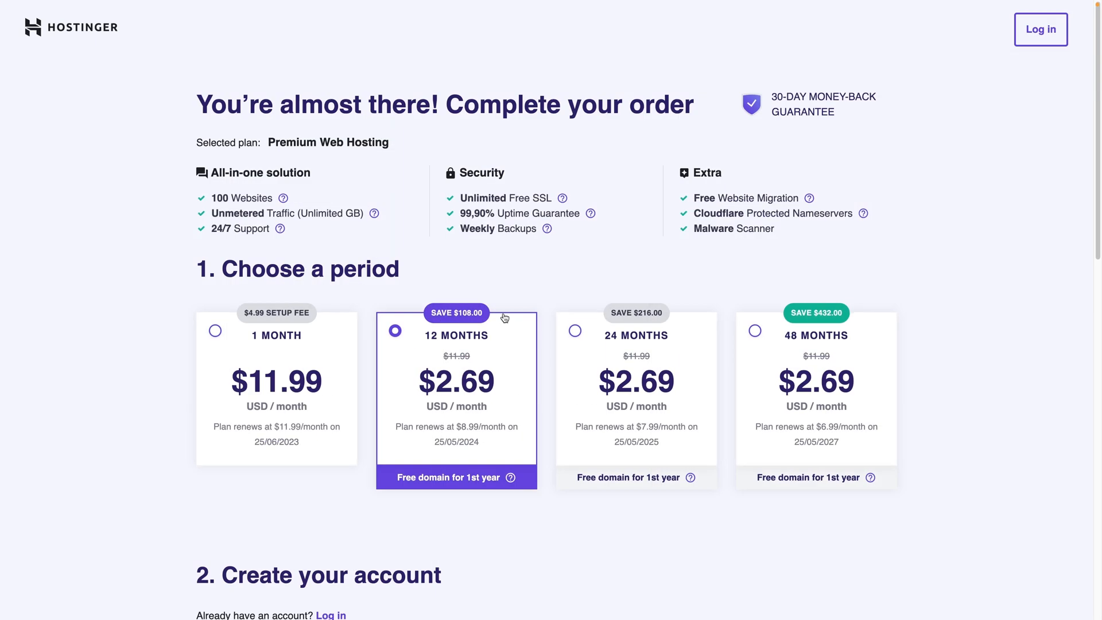
click(862, 336)
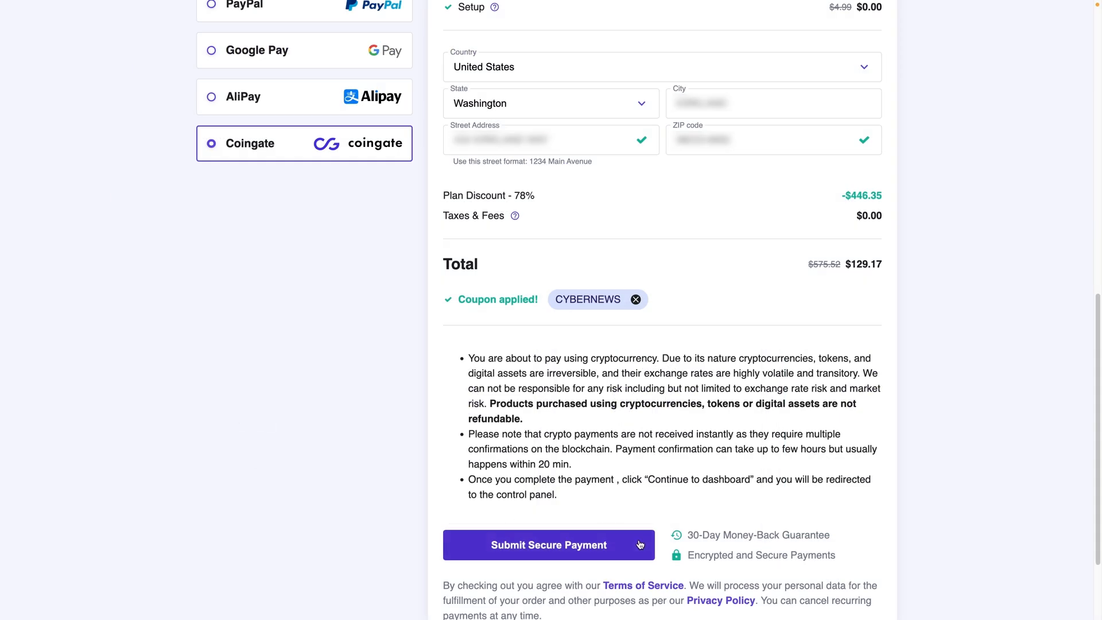
Submit the hosting order with Coingate as the payment method and browse the available cryptocurrencies.
click(639, 543)
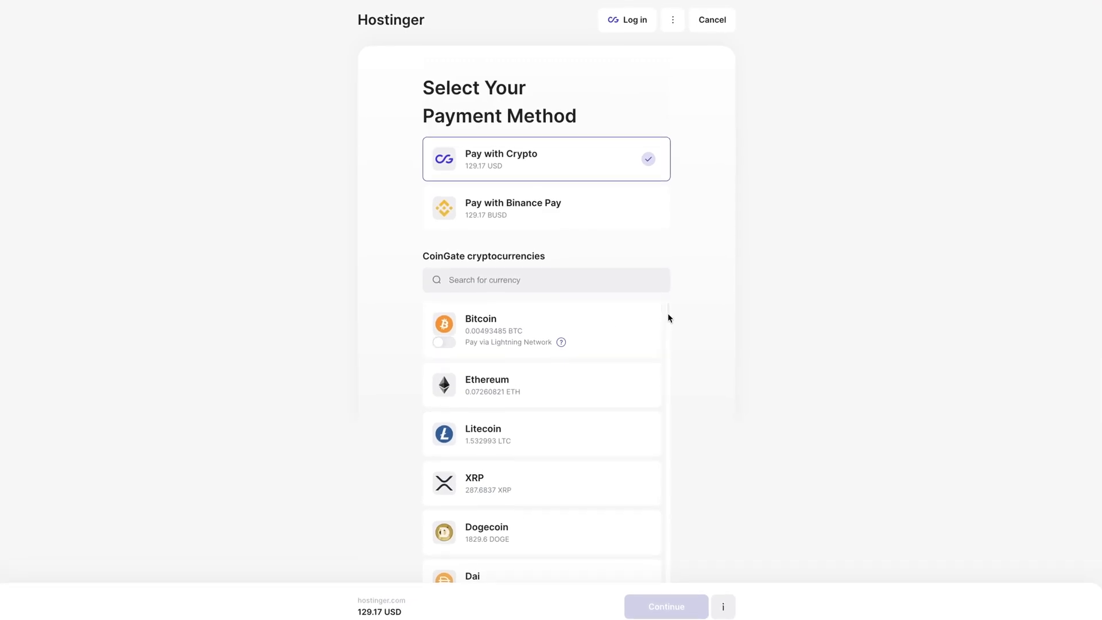
scroll(669, 318, down, 1)
drag(670, 319, 677, 425)
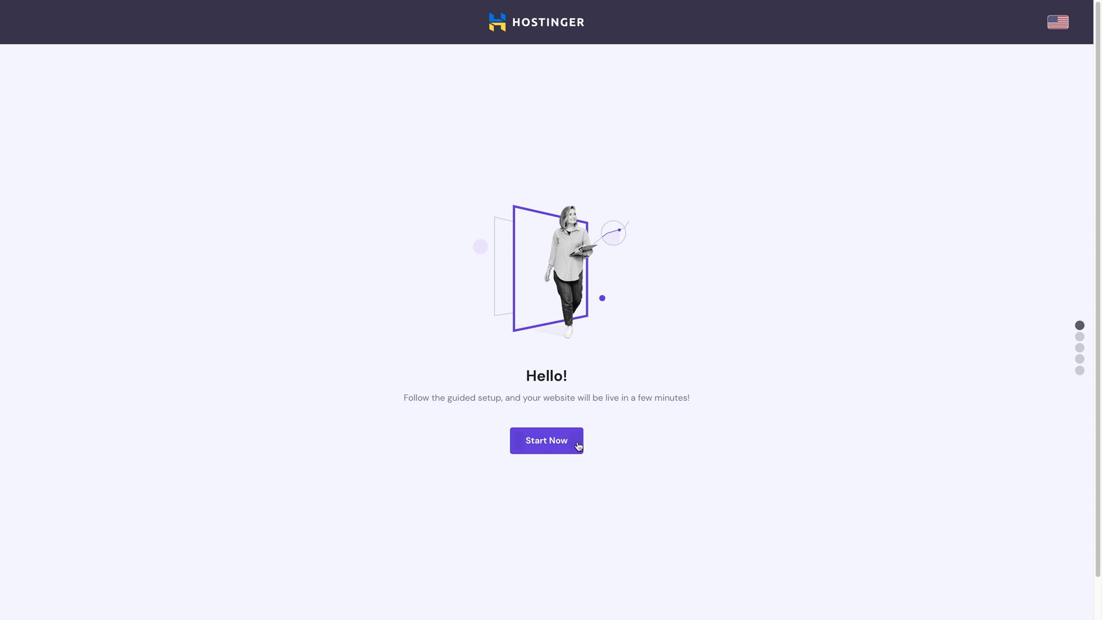
Start the guided hosting setup and choose to create a new website.
click(574, 442)
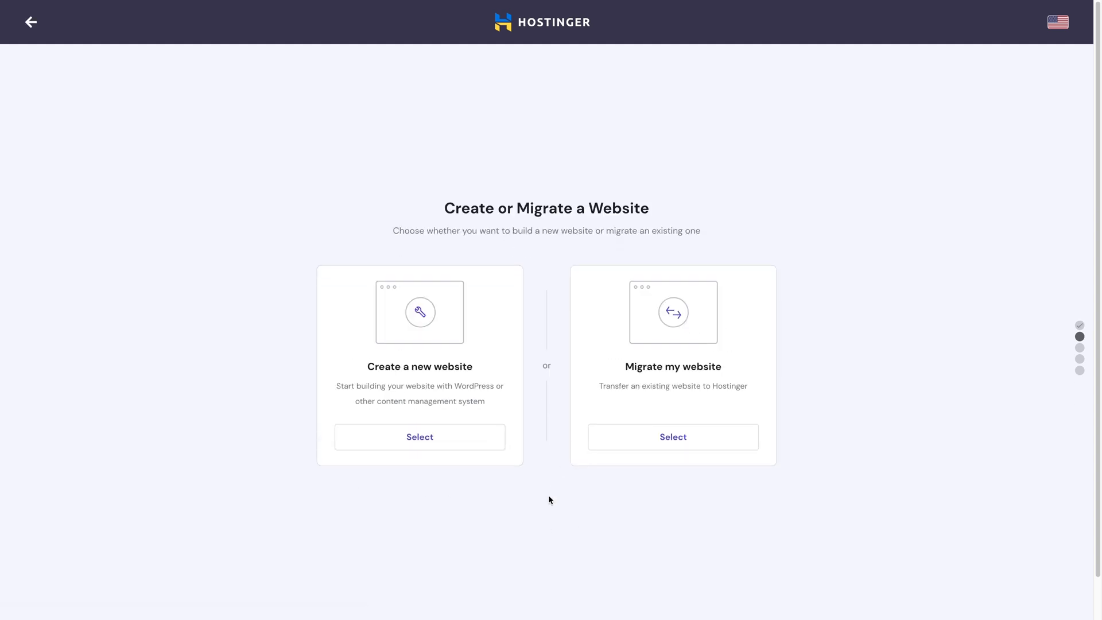
click(426, 438)
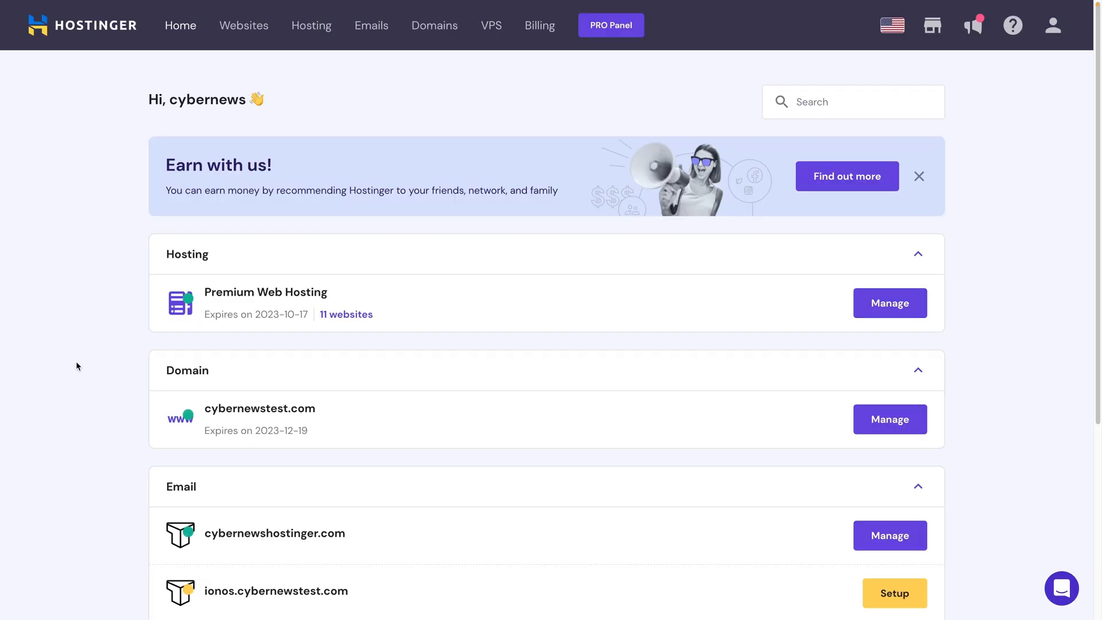
Start creating or migrating a website from the account's list of websites.
click(254, 31)
scroll(1034, 431, down, 2)
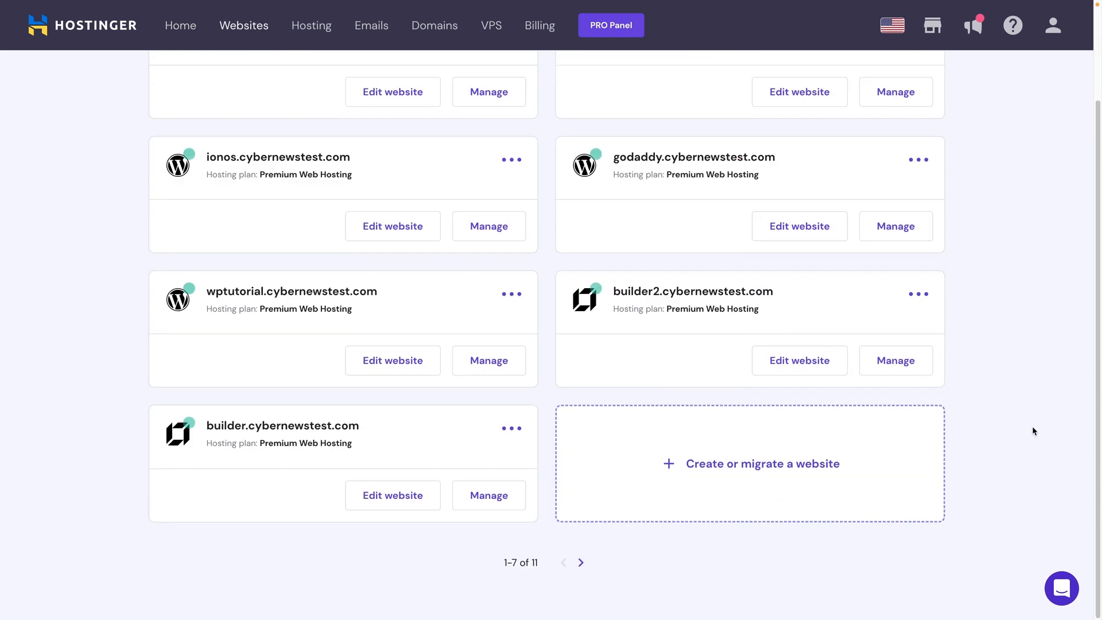
click(639, 447)
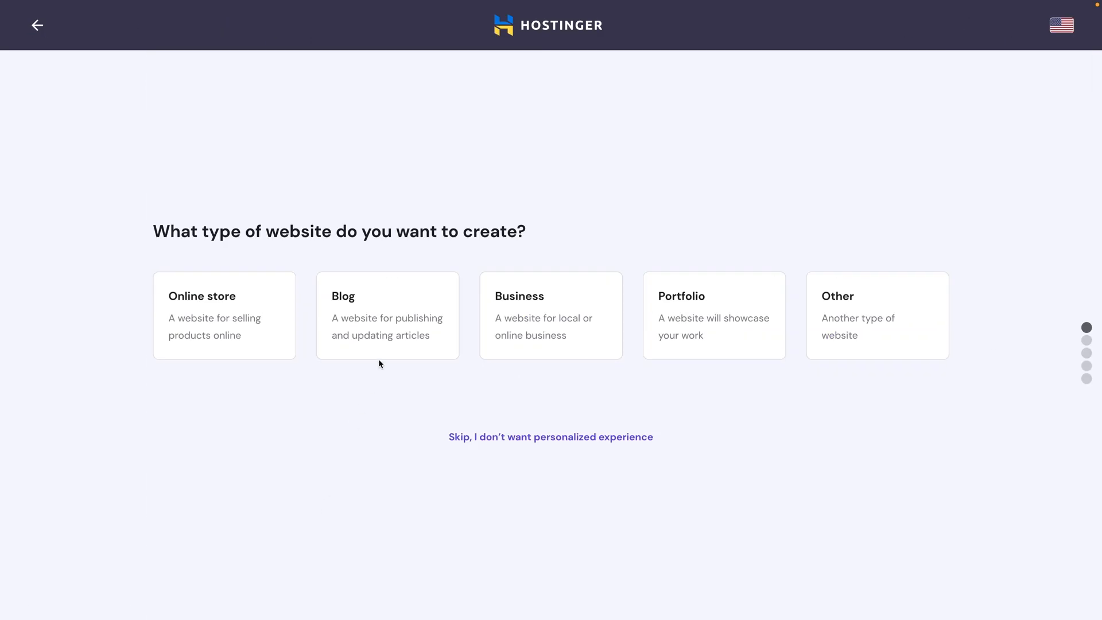
Set up a new website of type Blog on the Hostinger Builder with AI platform.
click(405, 301)
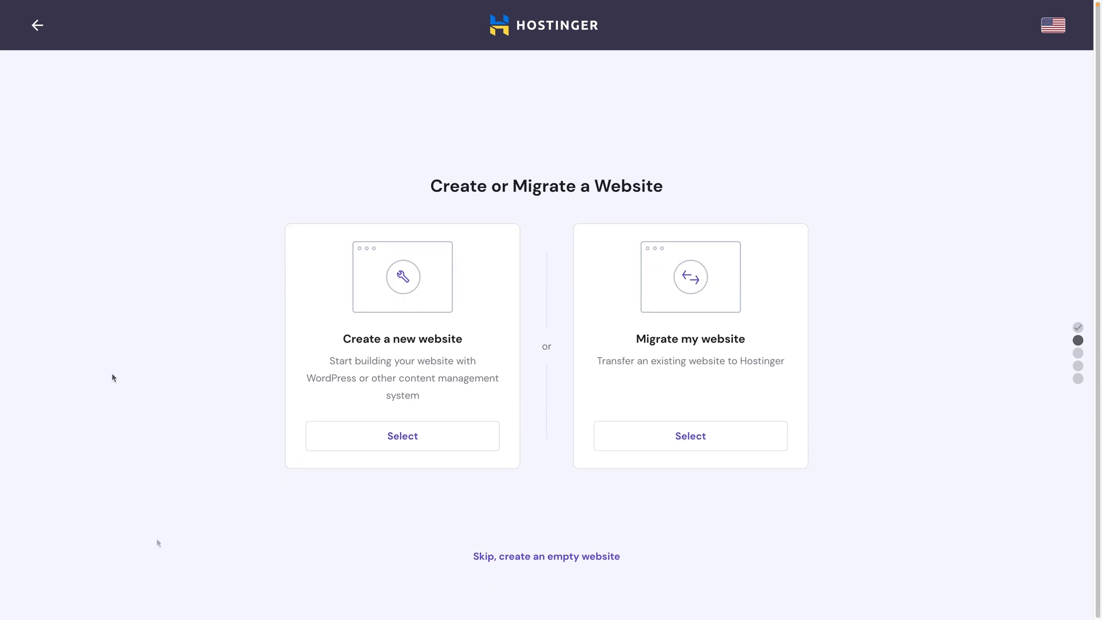
click(466, 436)
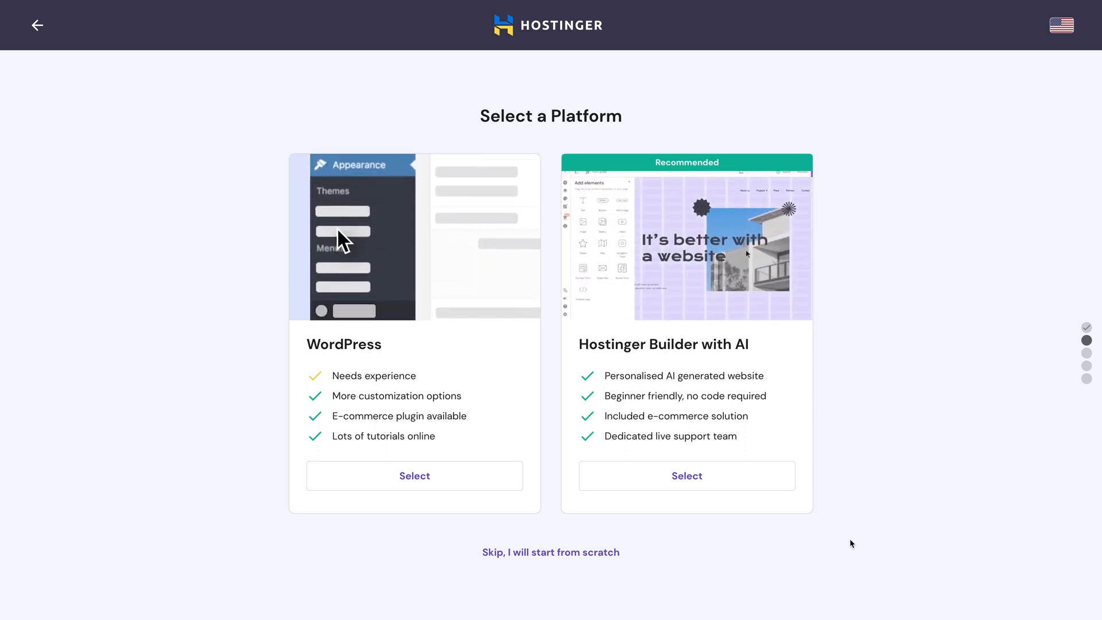
click(706, 476)
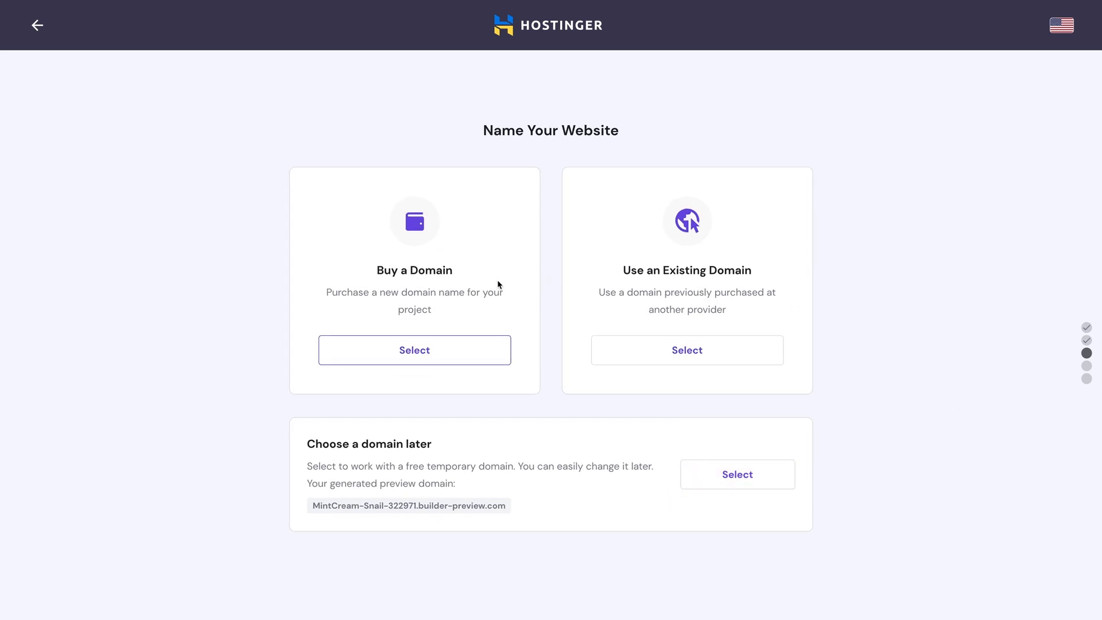
Review the options for buying or claiming a domain, and select "Choose a domain later" with the generated preview domain.
click(474, 355)
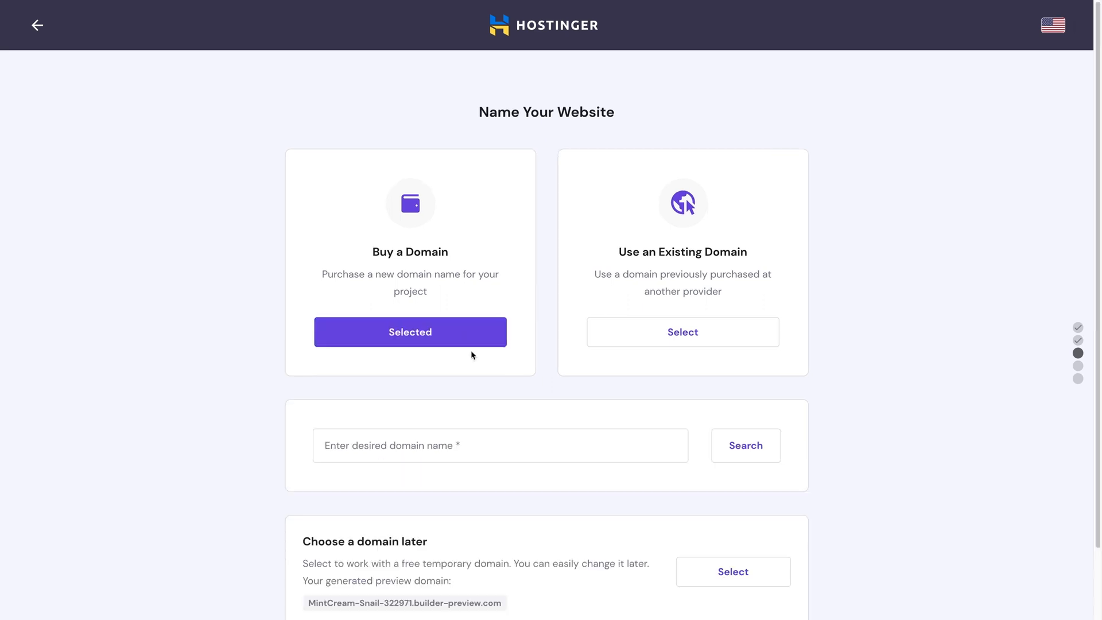
scroll(201, 419, down, 2)
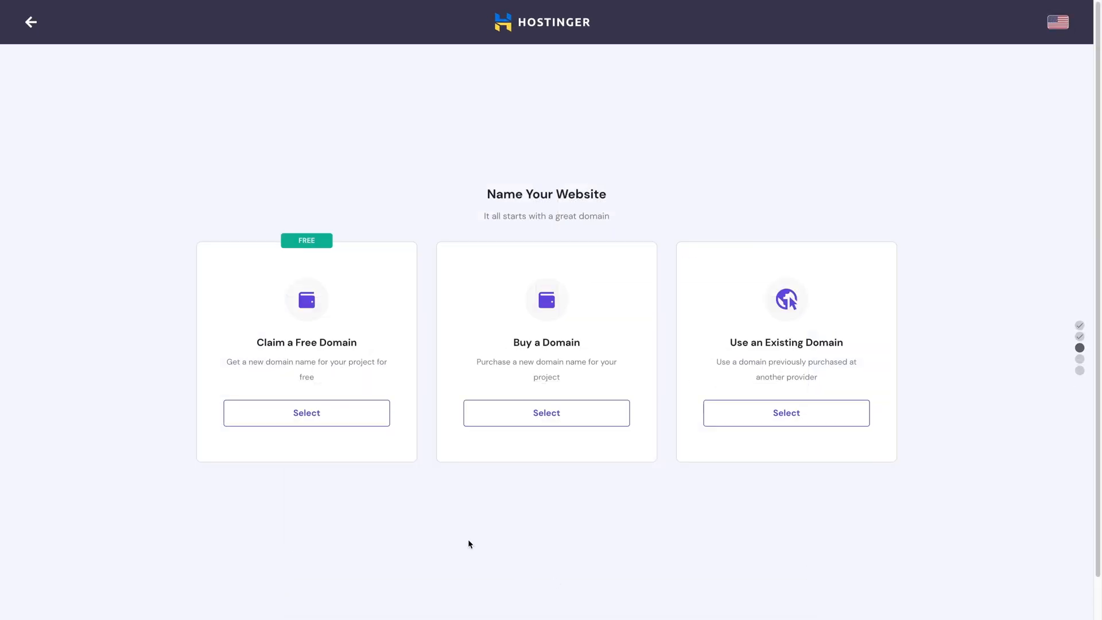
click(315, 414)
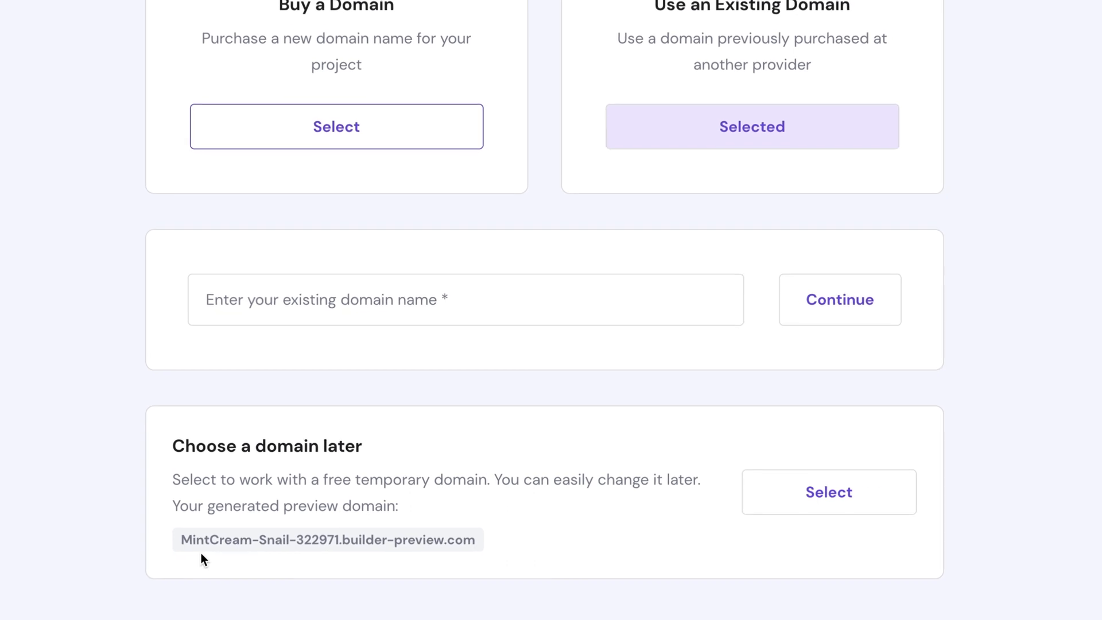
click(855, 494)
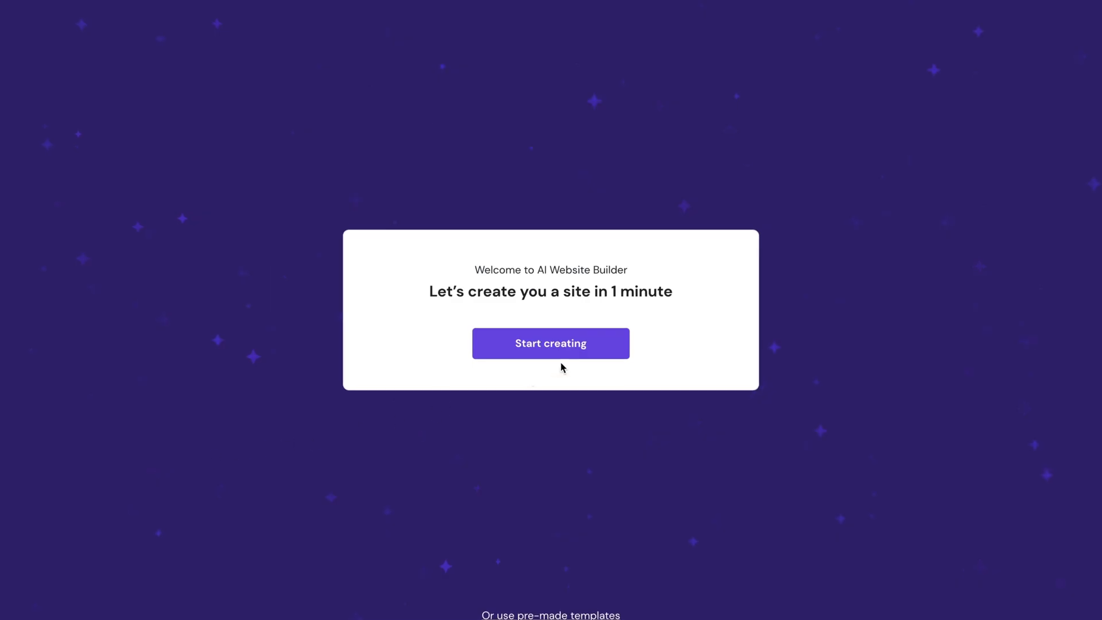
Generate an AI website for the brand Pixel Pilots, type Blog, described as a gaming blog with up to date news on new game releases.
click(608, 353)
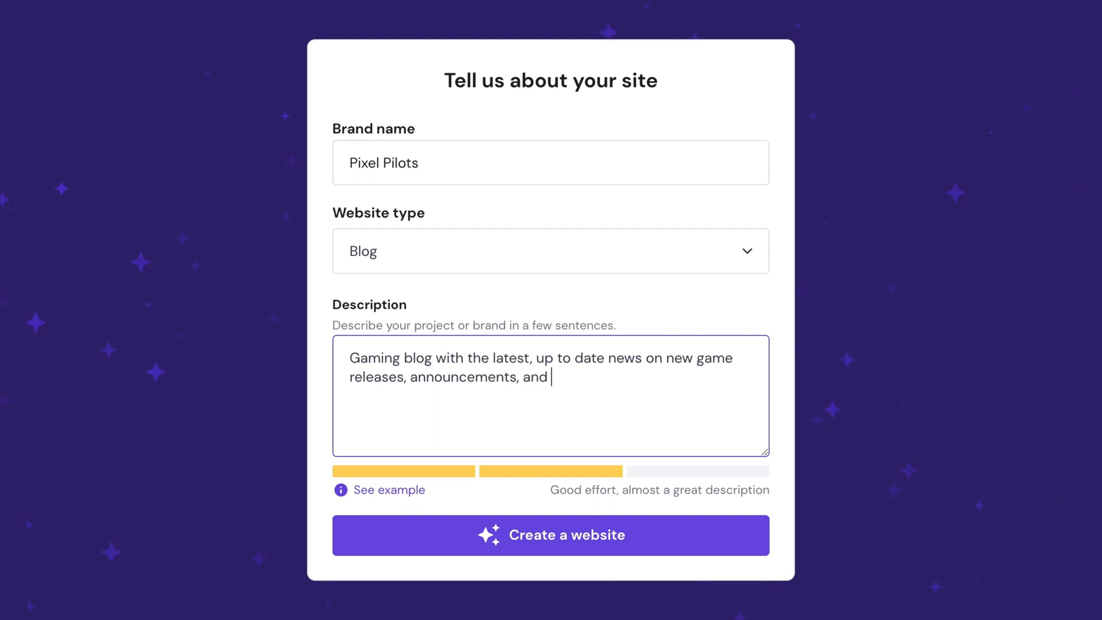
click(746, 539)
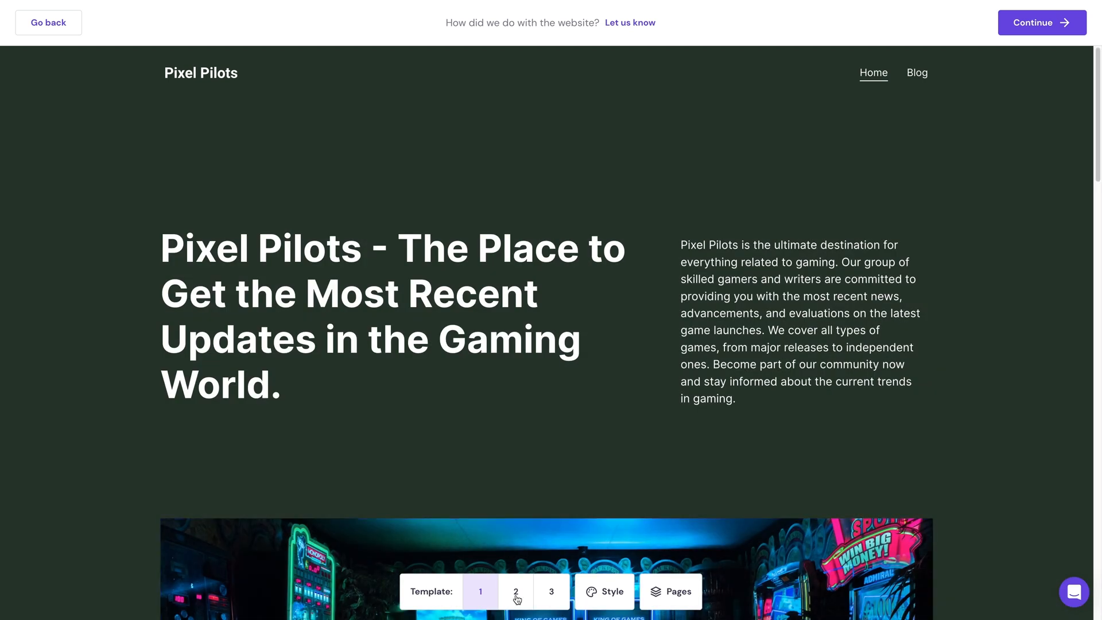
Preview template 2 for the Pixel Pilots site, switch to template 3 and review its home page.
click(517, 598)
click(551, 597)
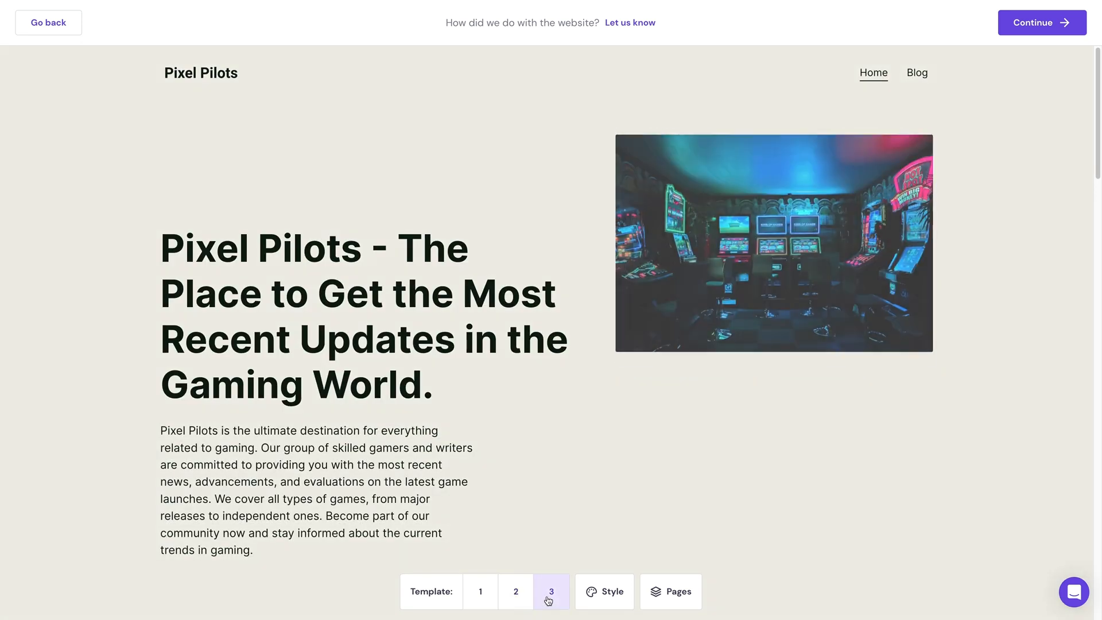
scroll(88, 397, down, 4)
scroll(87, 397, down, 2)
scroll(88, 397, down, 3)
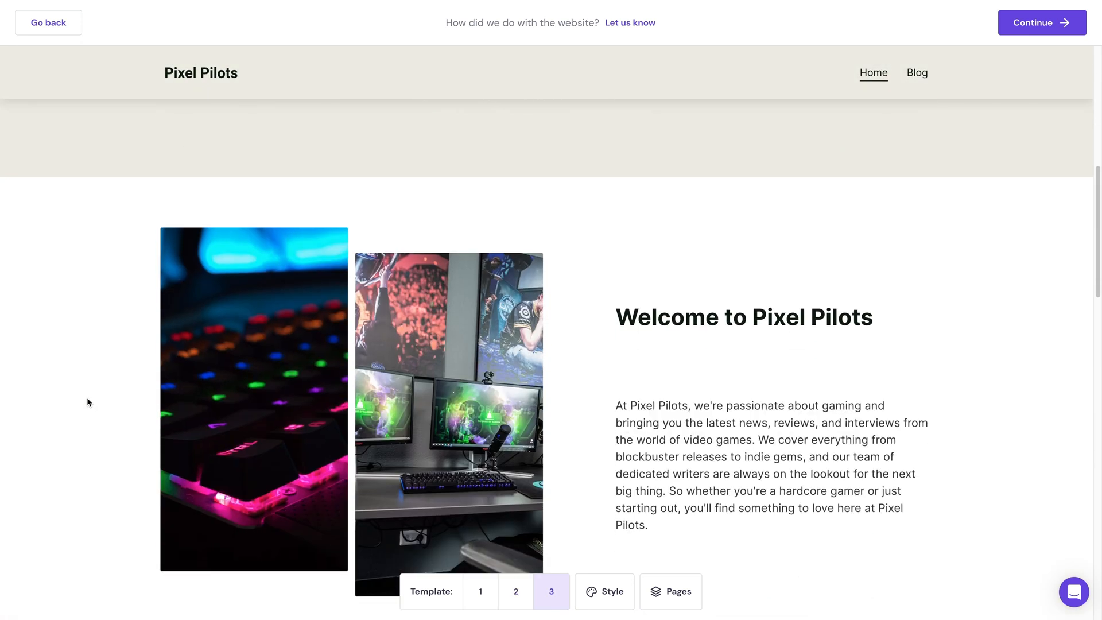
scroll(88, 398, down, 5)
scroll(88, 397, down, 4)
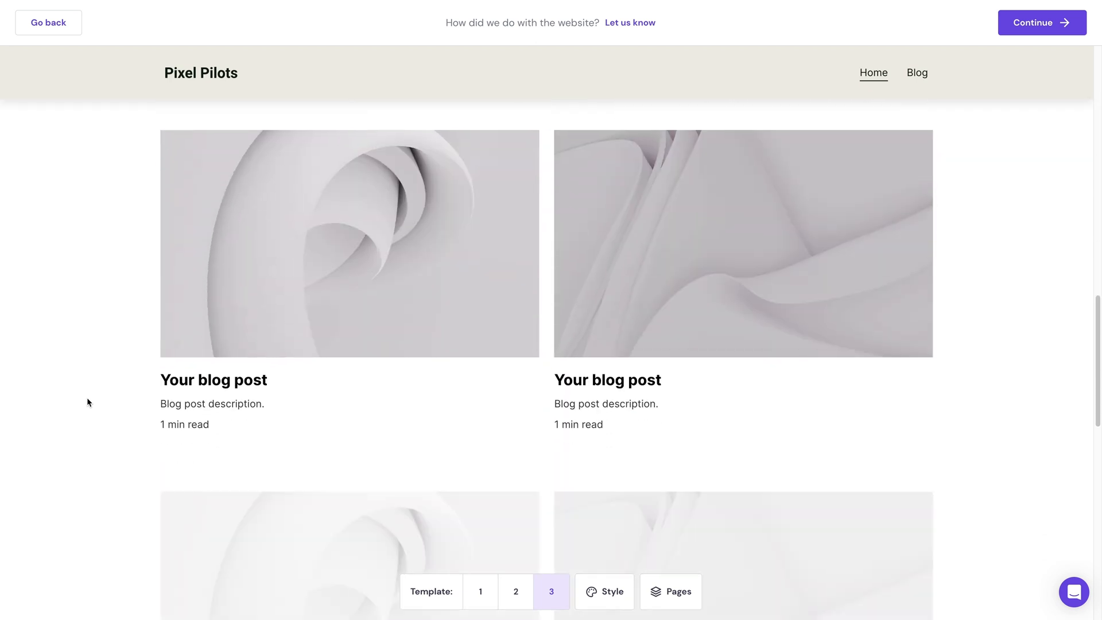
Open the site's style options and browse the font pairs and color palettes.
click(622, 595)
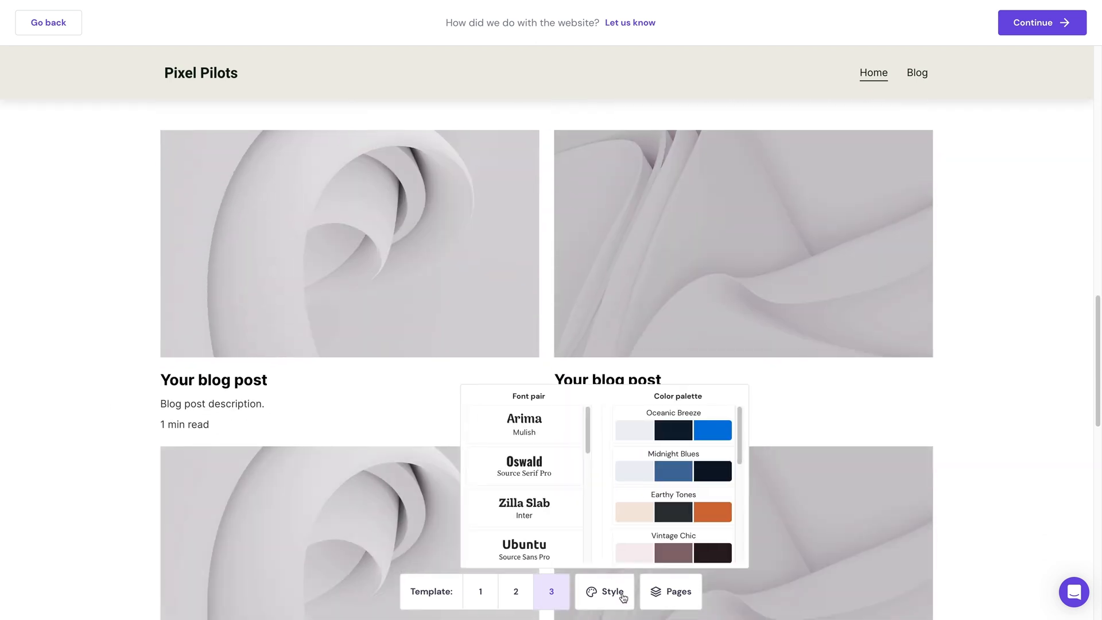
scroll(637, 433, down, 2)
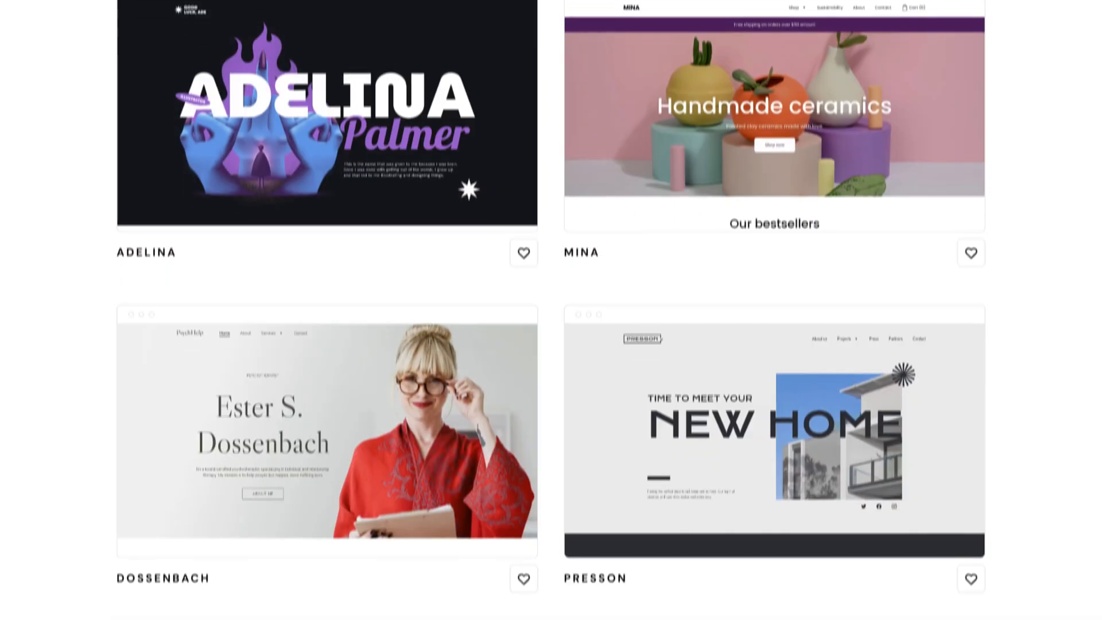
Browse the gallery of pre-made website templates and examine the Adelina template's preview.
scroll(551, 310, down, 5)
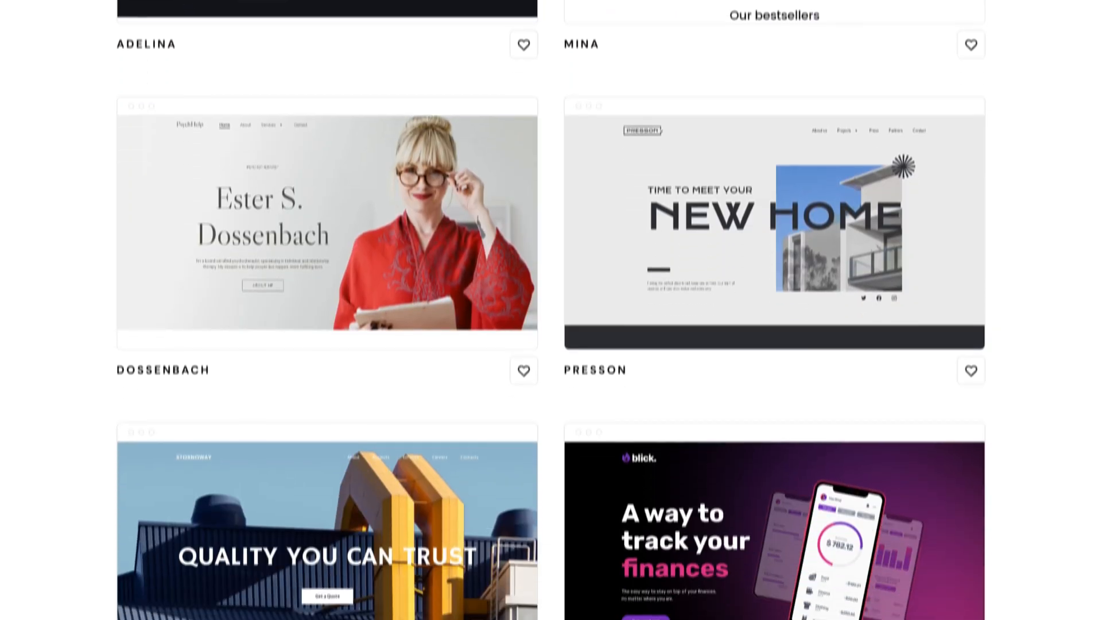
scroll(551, 310, down, 5)
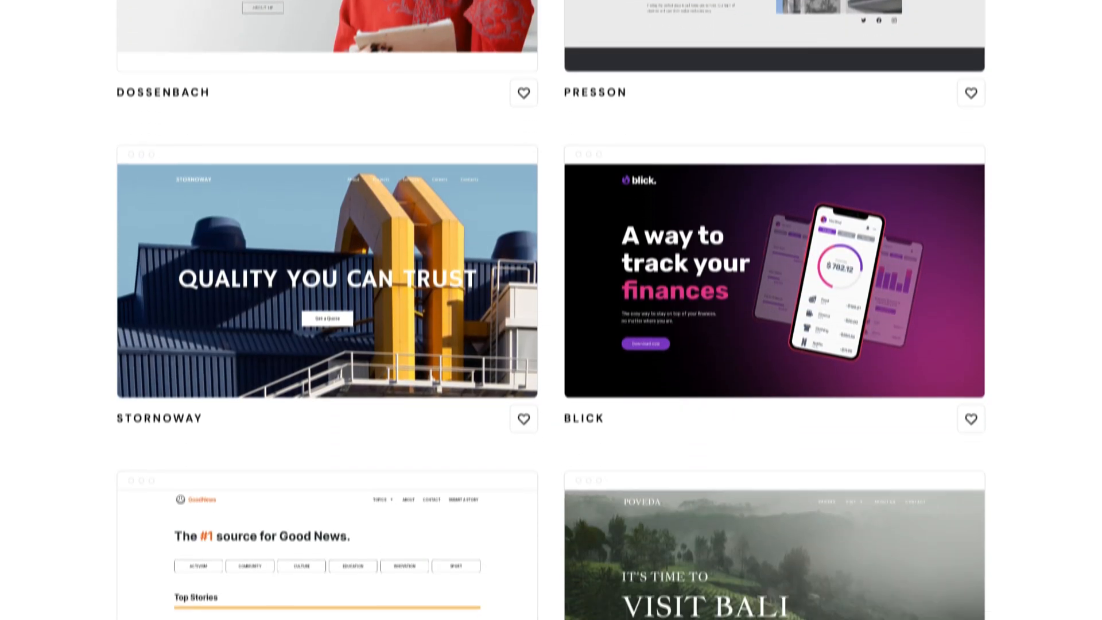
scroll(551, 310, down, 2)
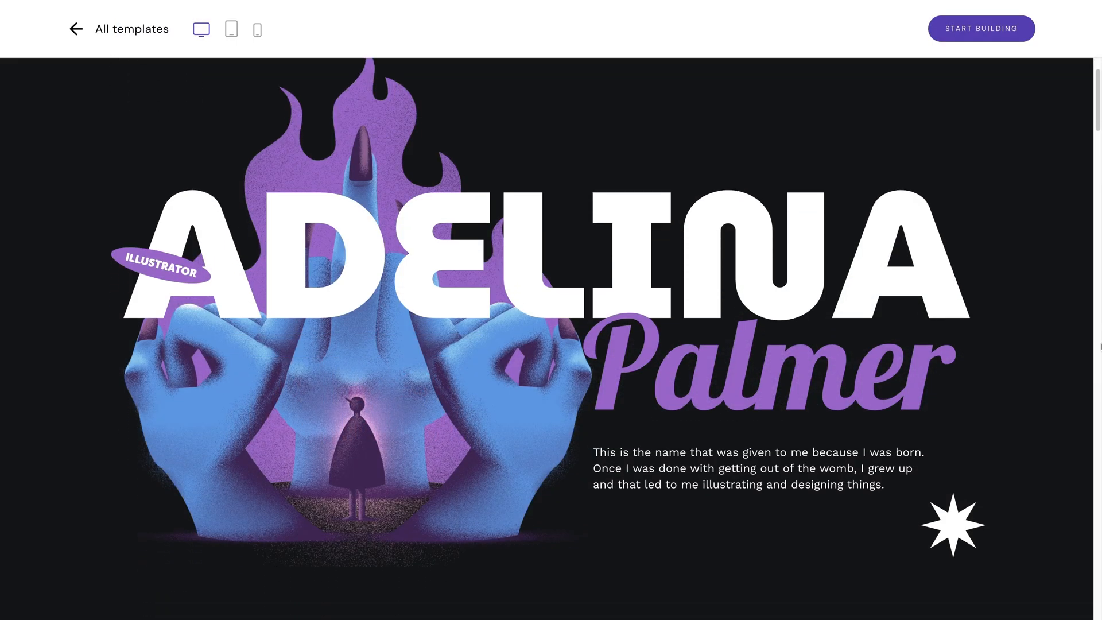
scroll(551, 310, down, 2)
scroll(552, 310, down, 7)
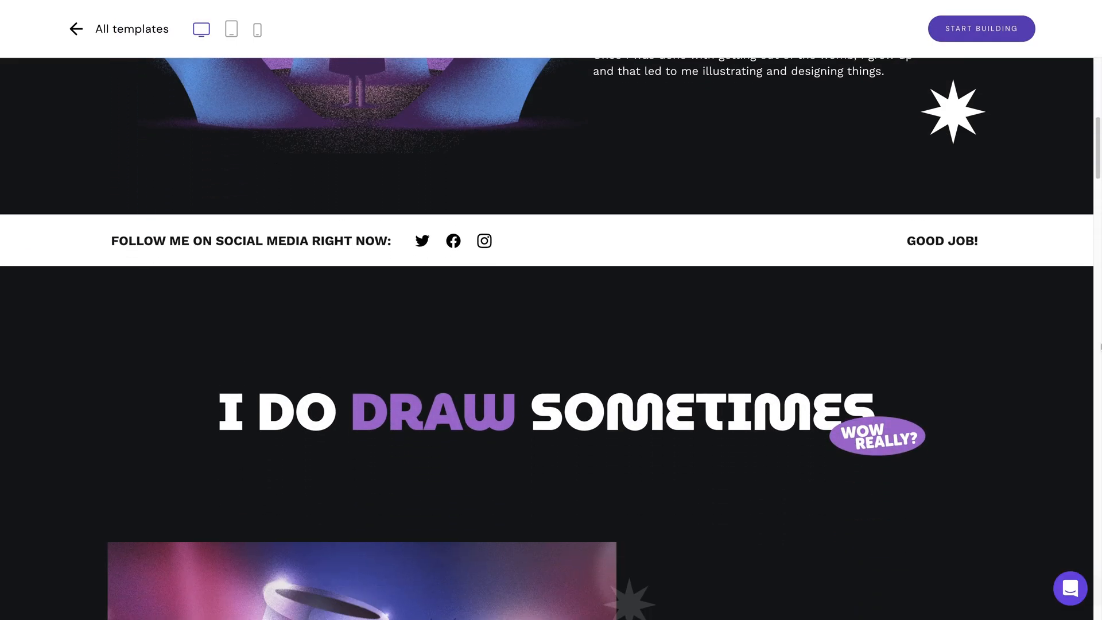
scroll(551, 310, down, 2)
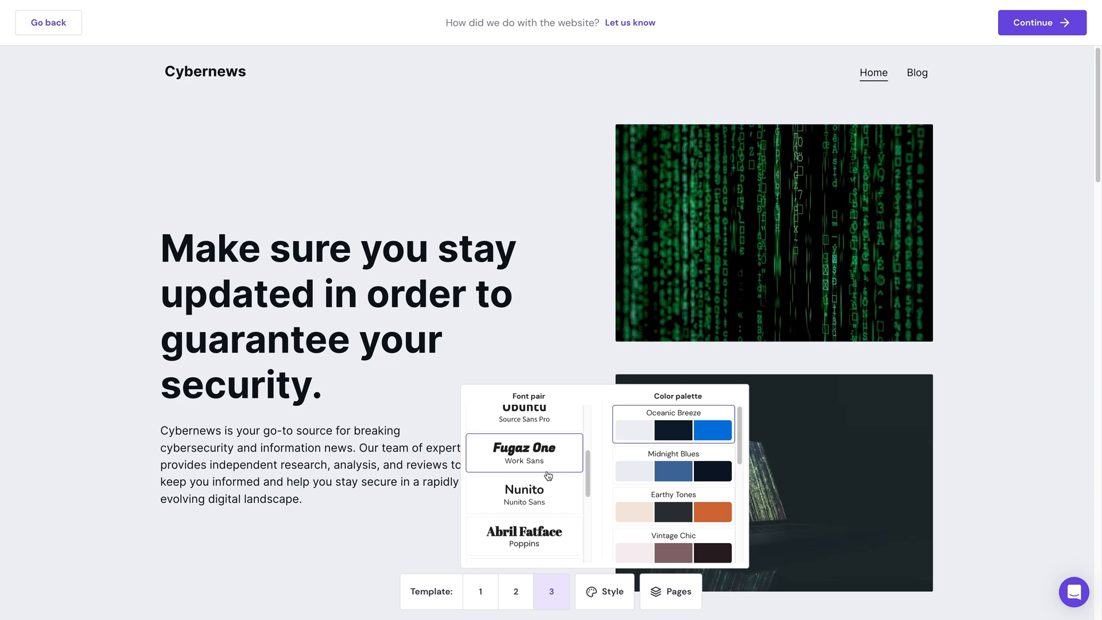
Try several font pairs on the Cybernews site, including Nunito with Nunito Sans and Roboto Slab with Ubuntu.
click(531, 495)
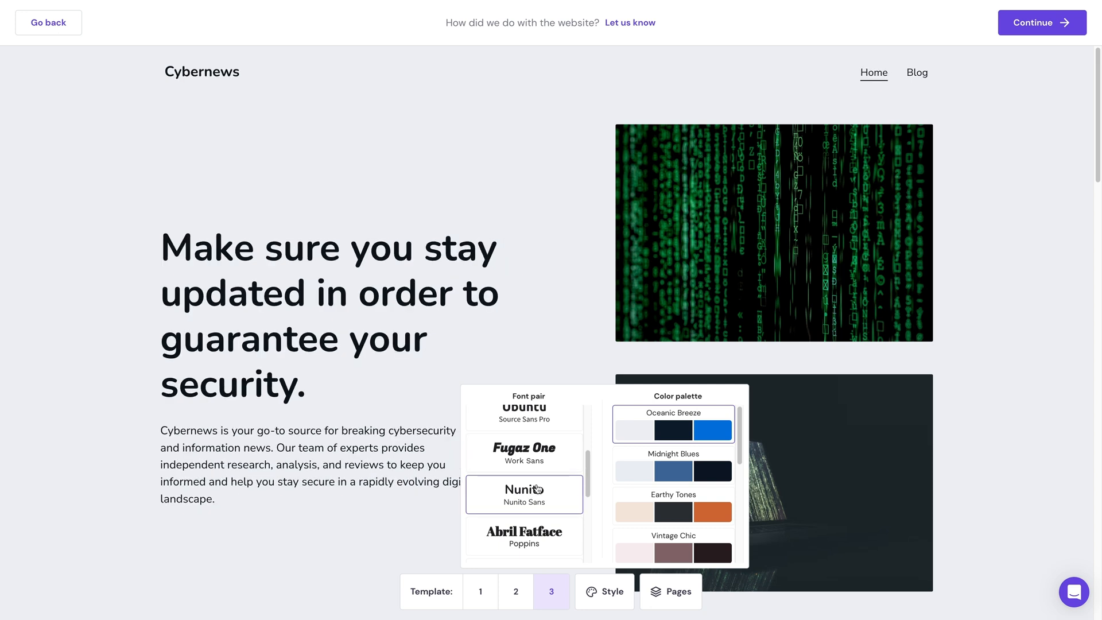
scroll(538, 489, down, 3)
click(556, 442)
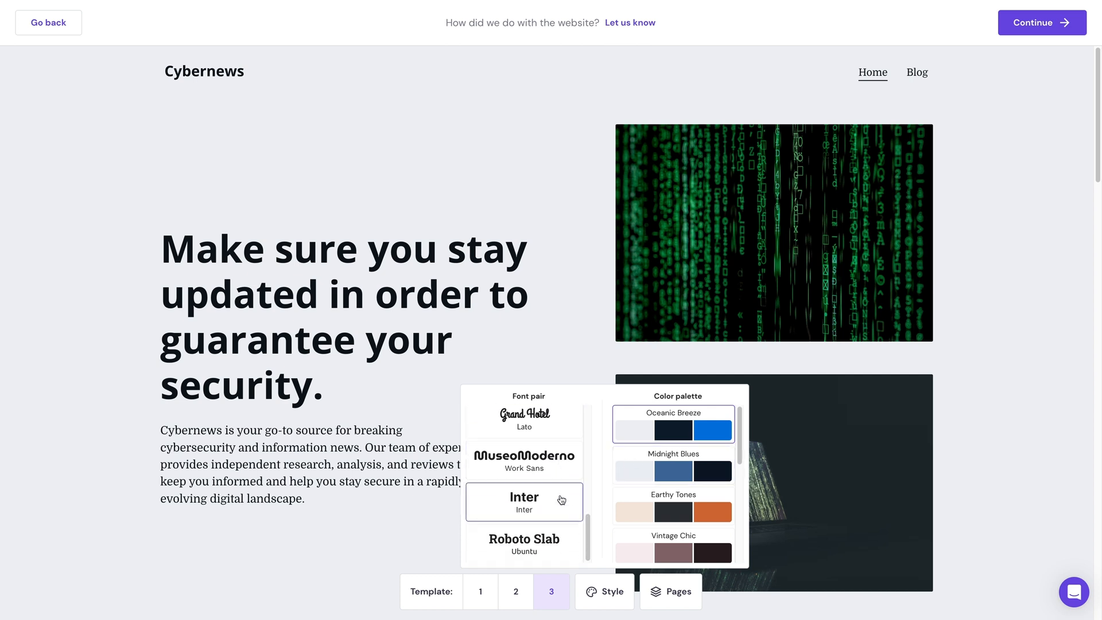
click(485, 540)
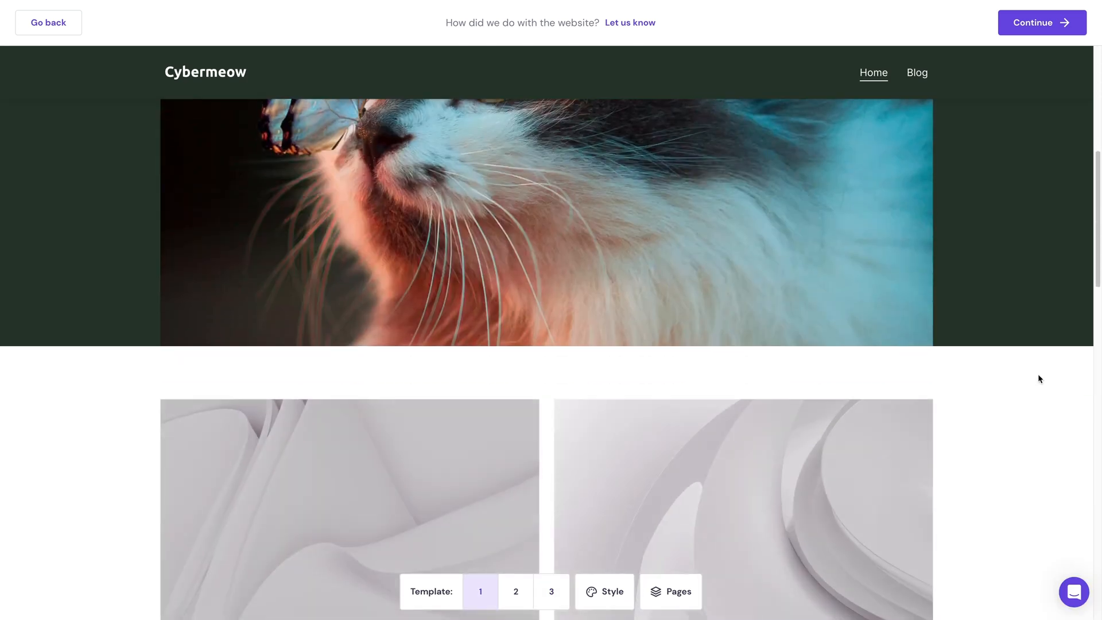
Review the Cybermeow home page and its blog posts in template 1.
scroll(1038, 376, down, 15)
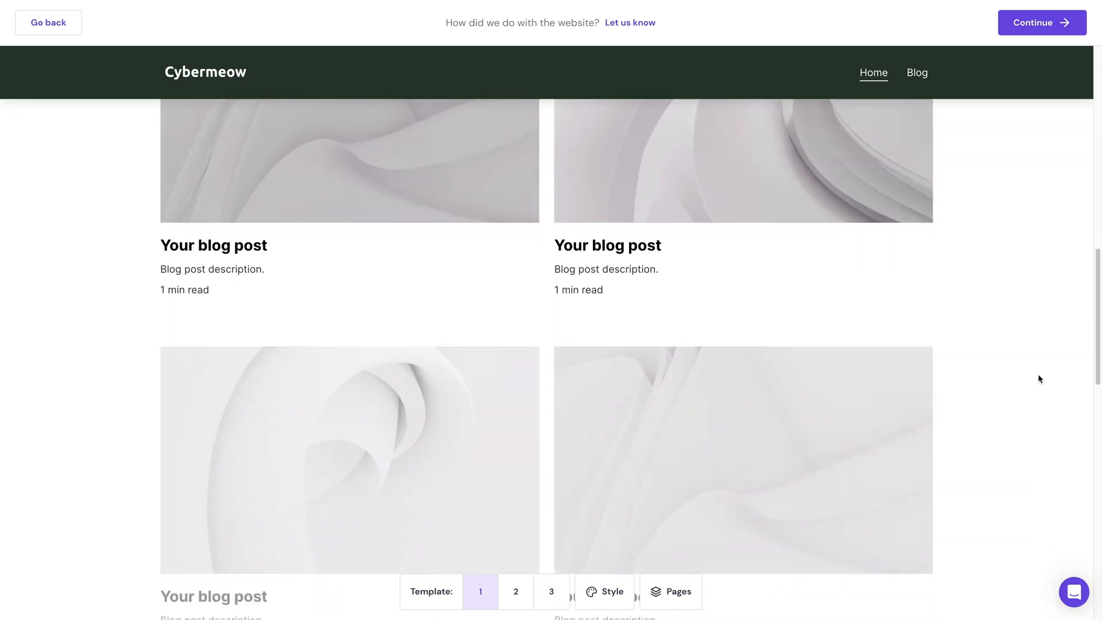
scroll(1038, 374, down, 5)
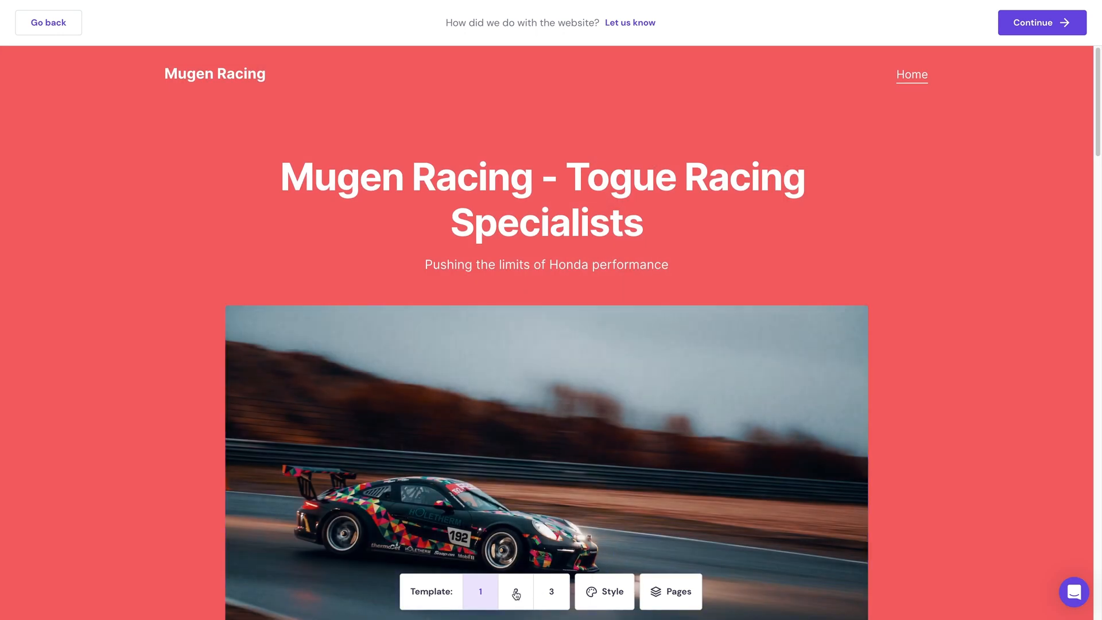
Preview template 2 for the Mugen Racing site and switch it to template 3.
click(516, 592)
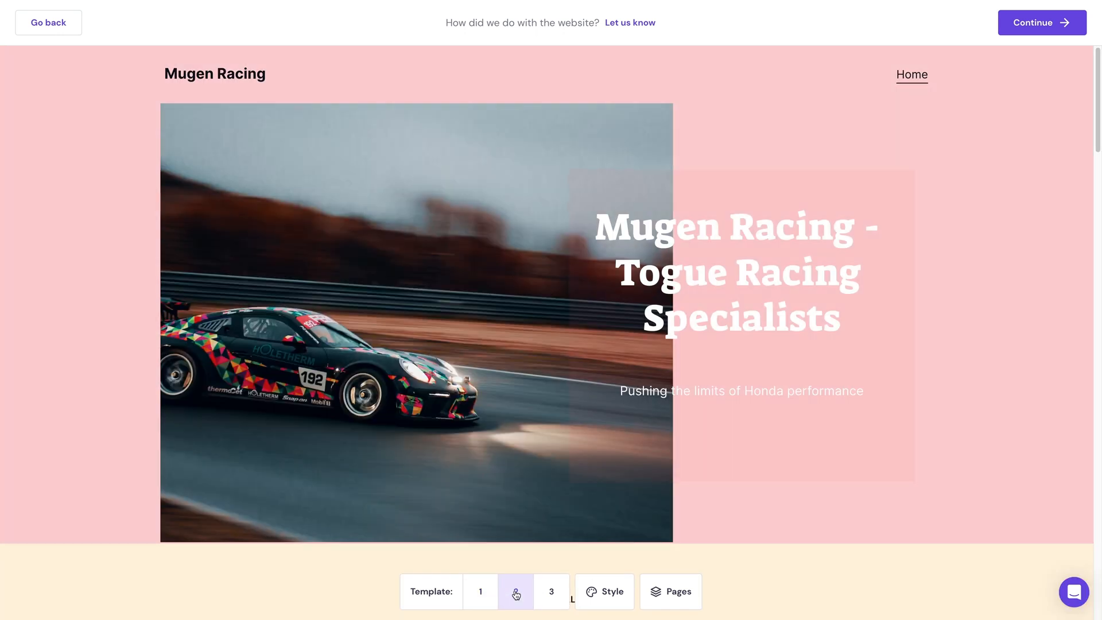
click(555, 594)
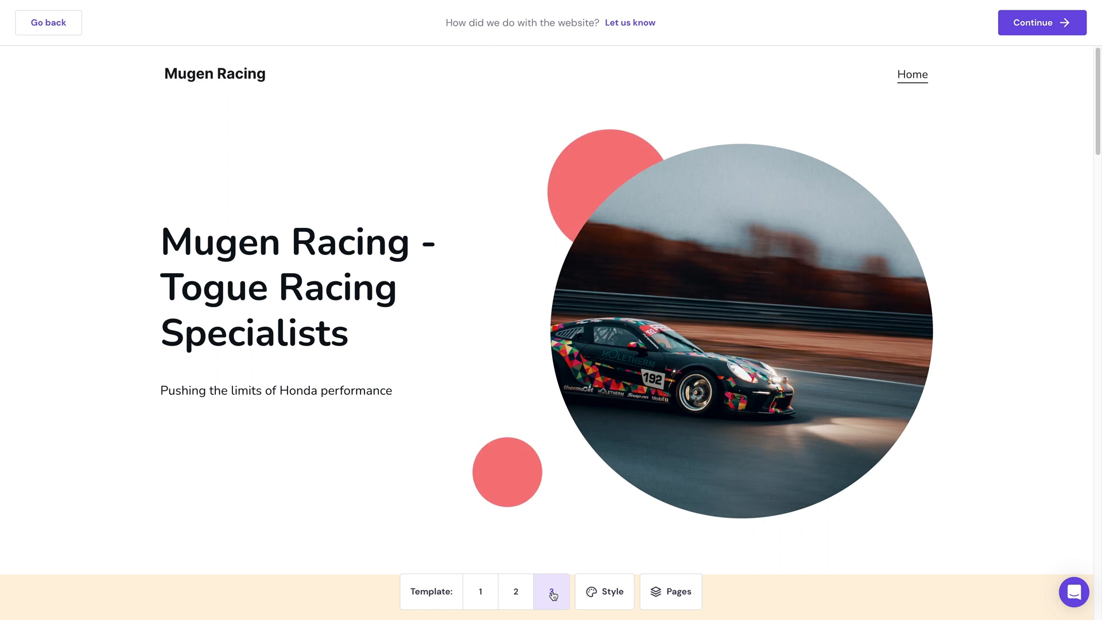
Switch the Mugen Racing site preview back to template 2.
click(516, 592)
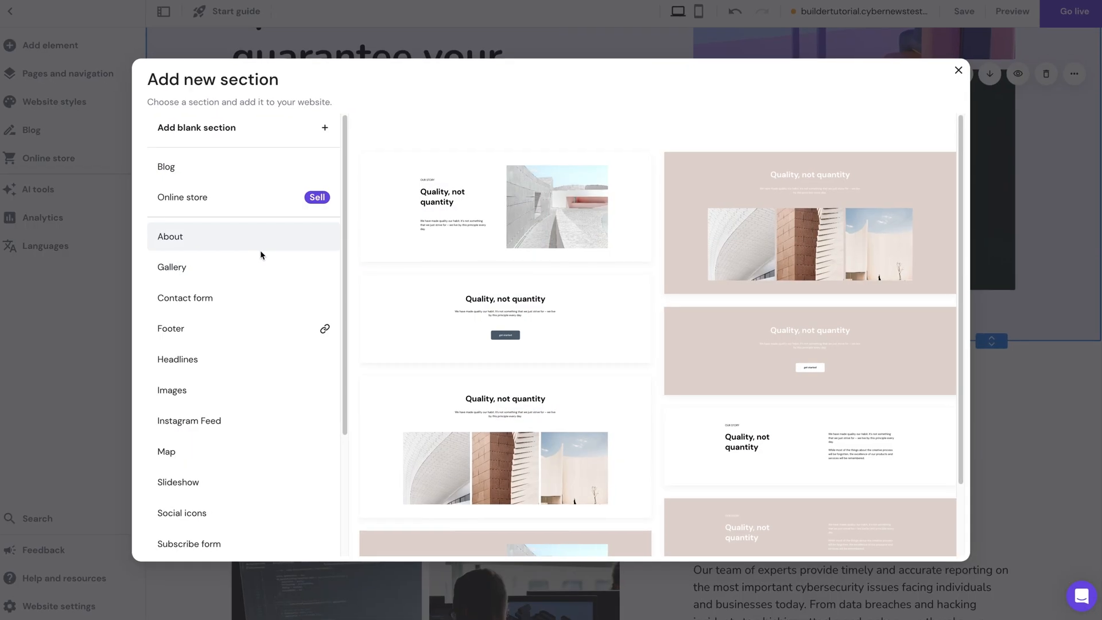
Look through the ready-made sections, including Footer and Instagram Feed, and the elements available for the page.
click(256, 324)
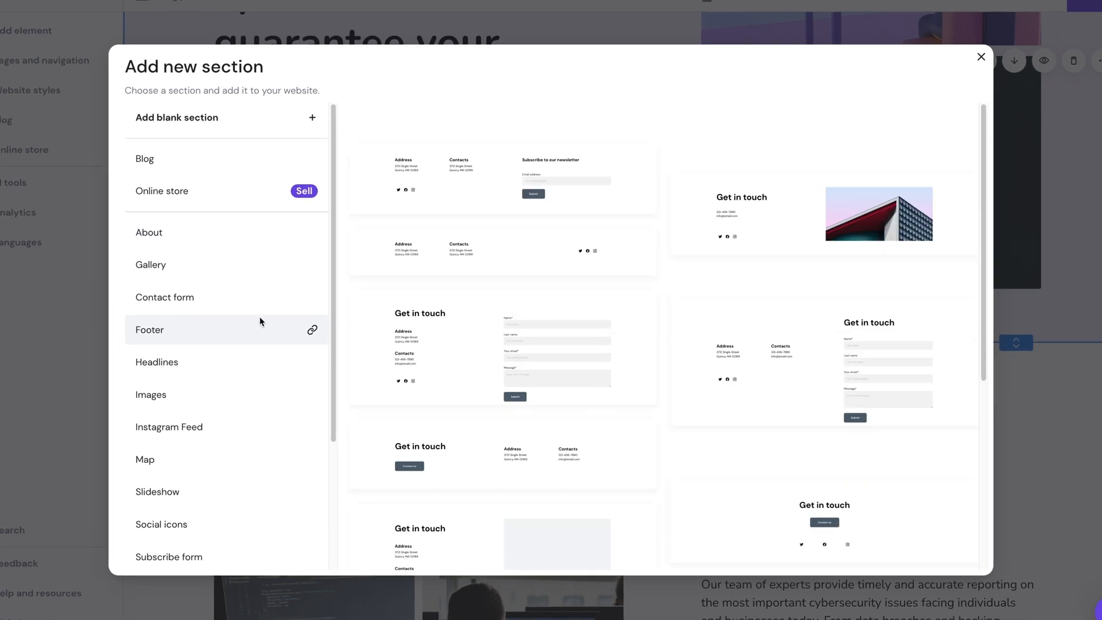
click(199, 435)
scroll(233, 398, down, 3)
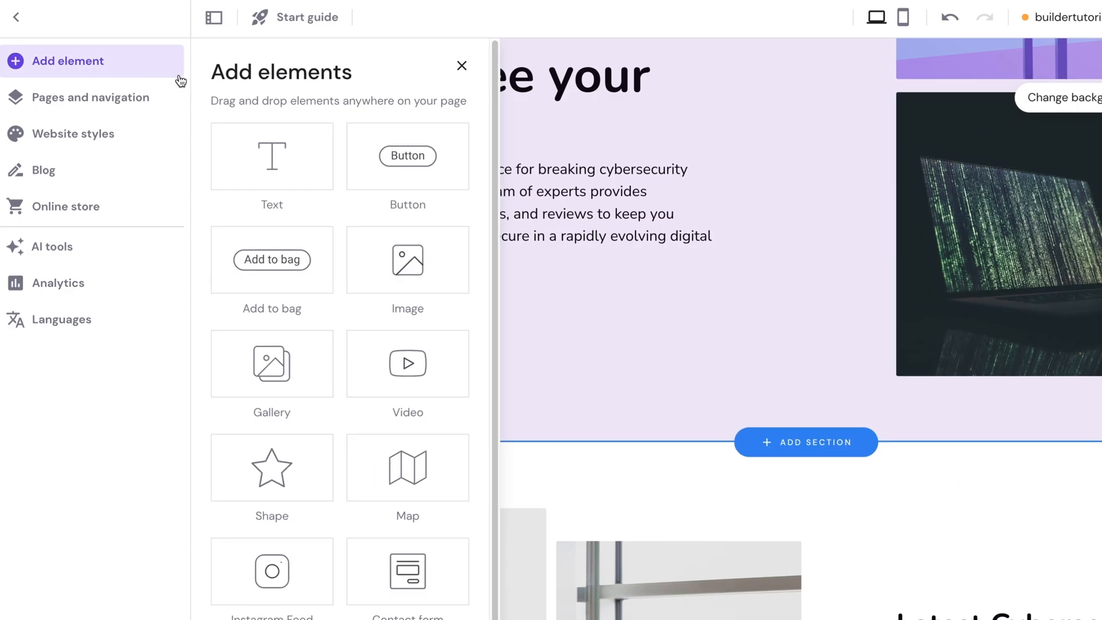
scroll(235, 531, down, 3)
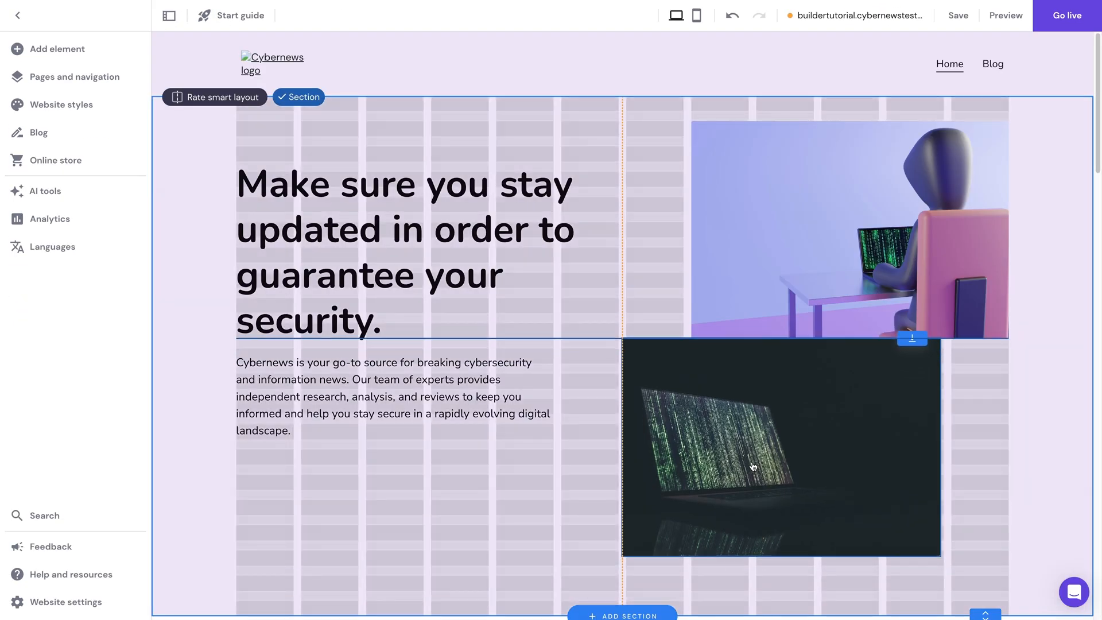
Move the laptop image in the hero section up so that it overlaps the illustration above it.
drag(753, 462, 752, 401)
mouse_move(868, 237)
mouse_down()
mouse_move(815, 235)
mouse_move(870, 240)
mouse_up()
click(797, 378)
right_click(798, 378)
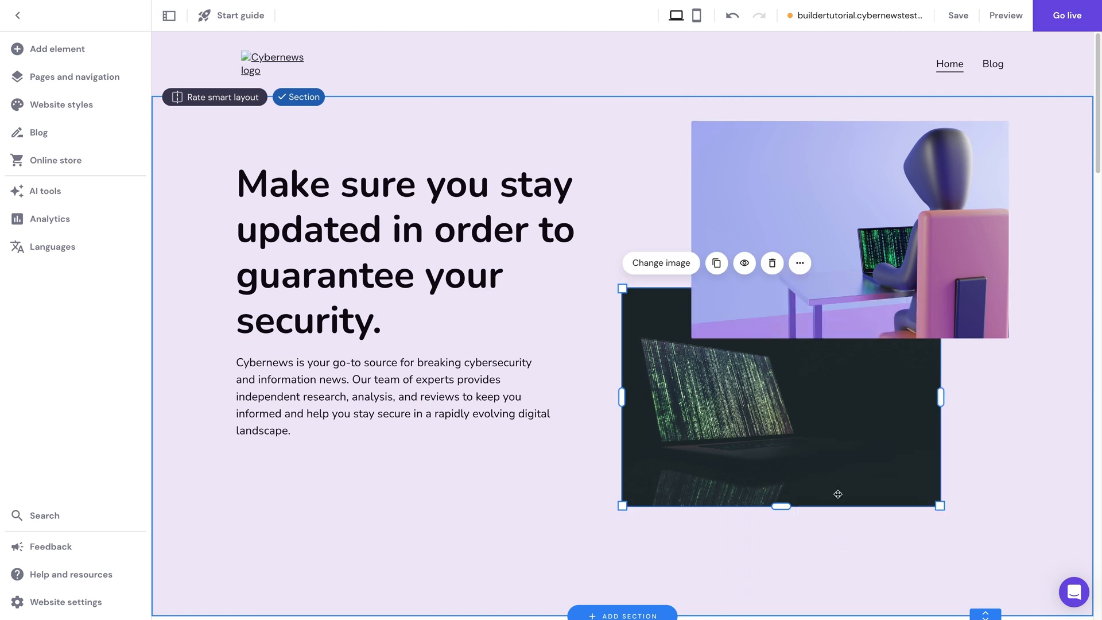
Shift the Latest Cybersecurity News heading and the content below it slightly down in its section.
scroll(864, 269, down, 7)
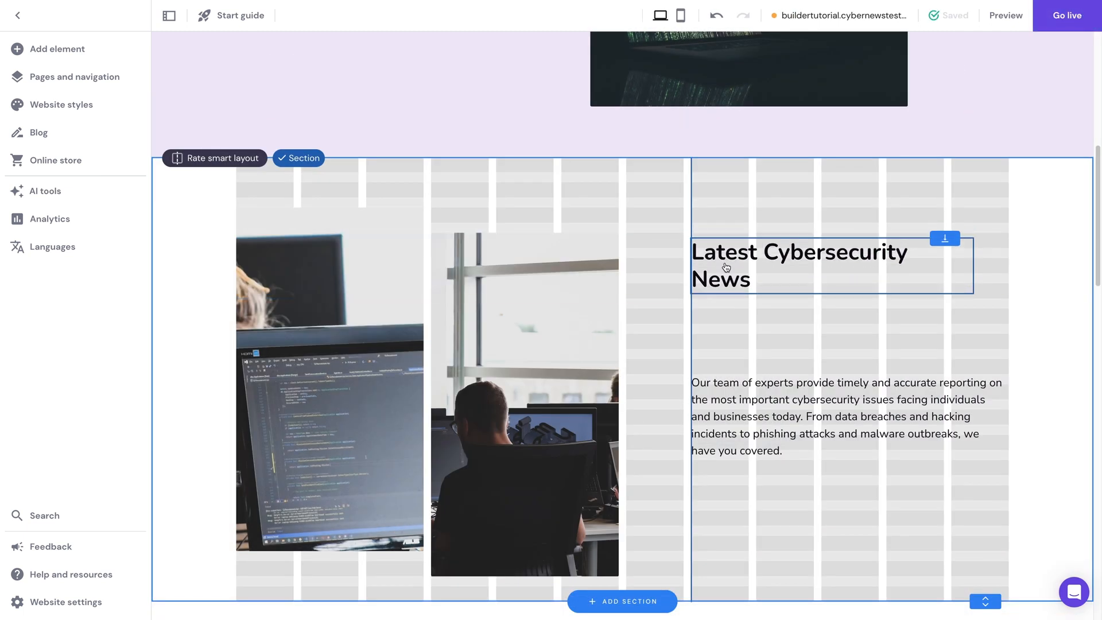
mouse_move(727, 268)
mouse_down()
mouse_move(729, 301)
mouse_move(730, 267)
mouse_up()
mouse_move(951, 239)
mouse_down()
mouse_move(951, 262)
mouse_move(951, 182)
mouse_move(946, 246)
mouse_up()
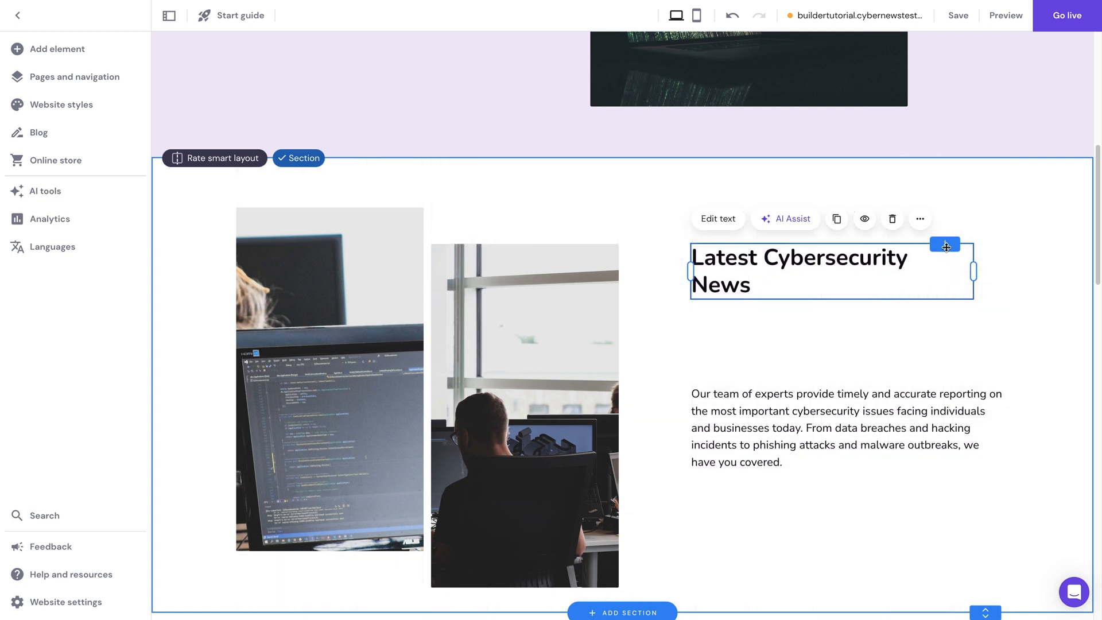
click(967, 203)
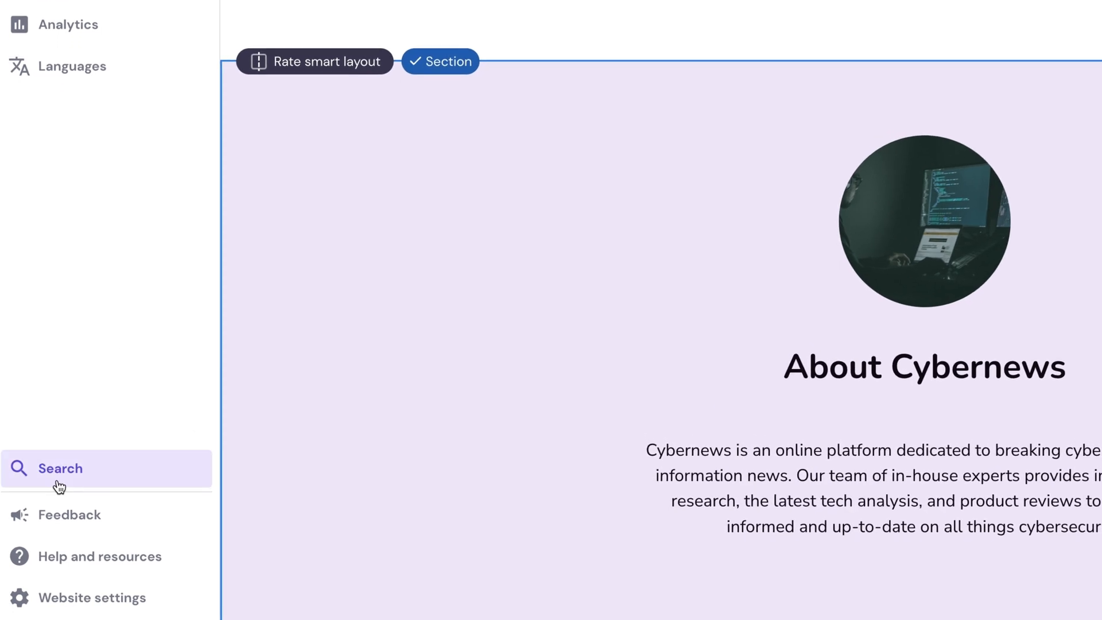
Open the builder's search and look through the elements, pages and settings it offers.
click(59, 485)
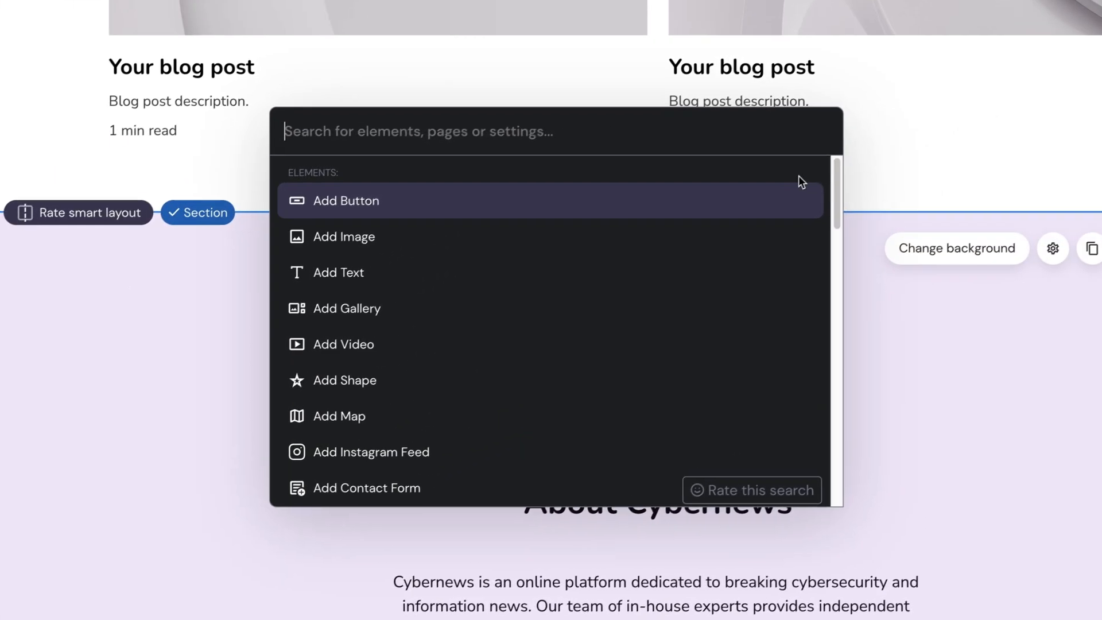
drag(833, 190, 800, 479)
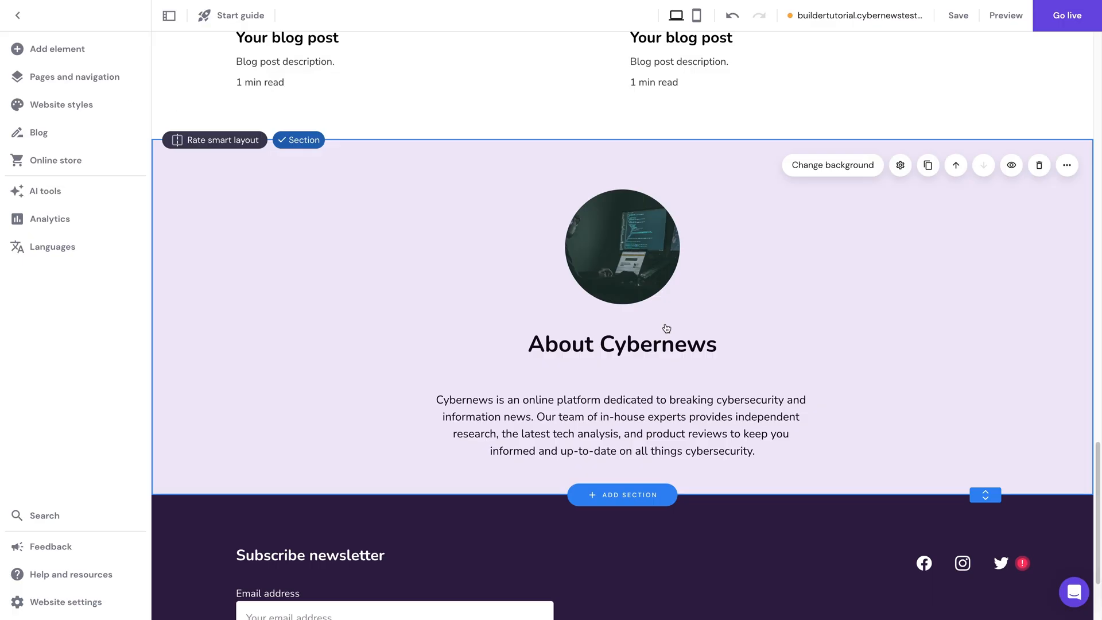
Add an image gallery below the About Cybernews text and centre it in the section.
click(44, 50)
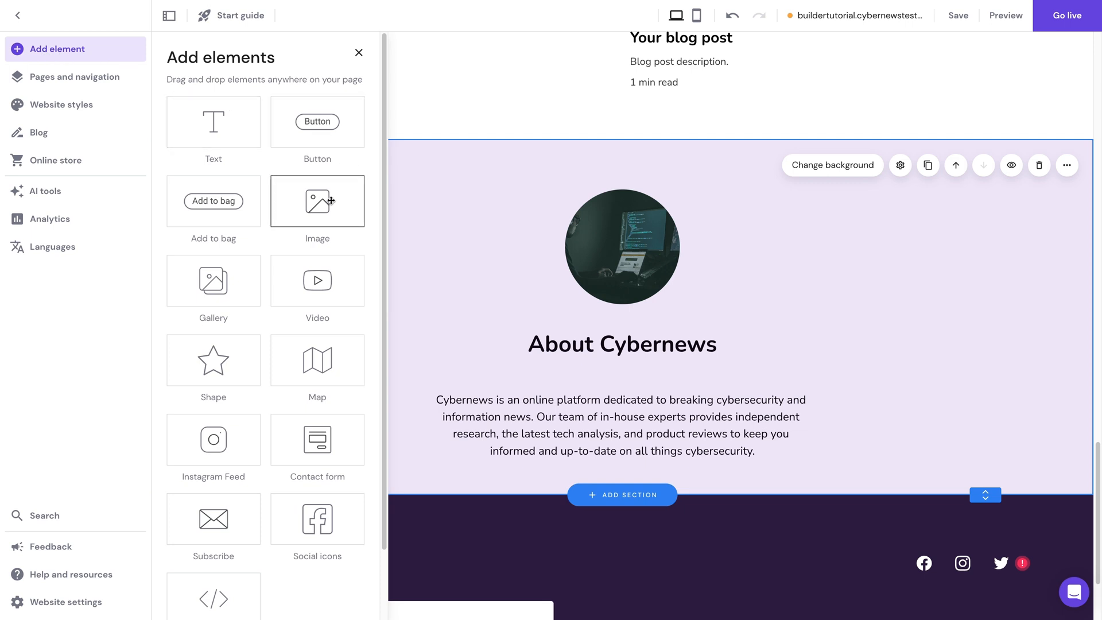
scroll(293, 384, down, 1)
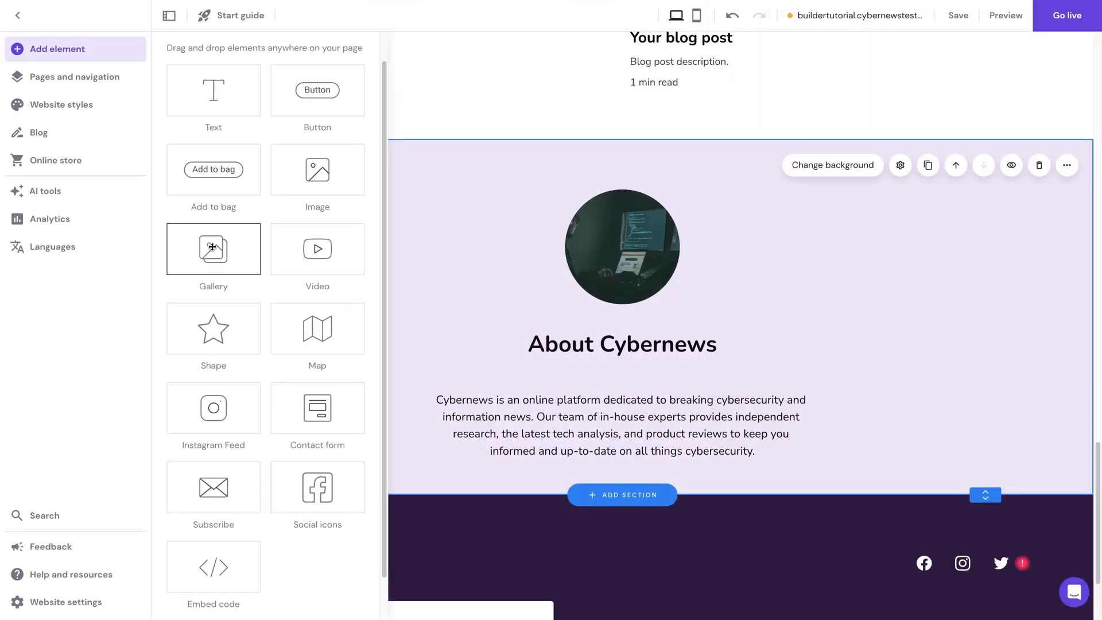
drag(212, 247, 630, 478)
scroll(538, 453, down, 3)
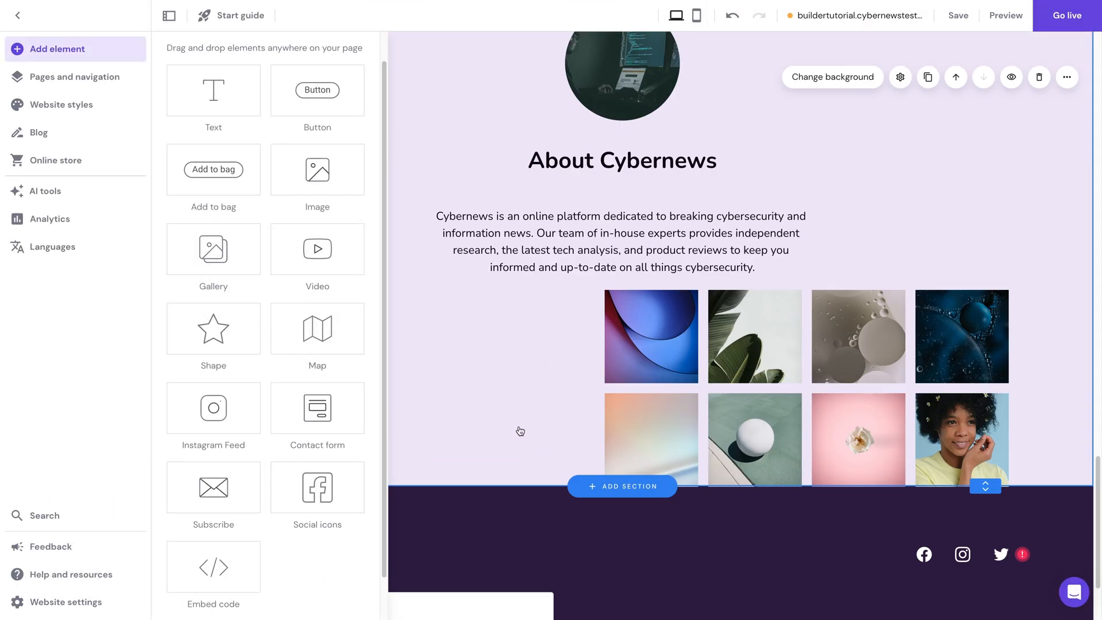
click(517, 403)
drag(834, 373, 647, 355)
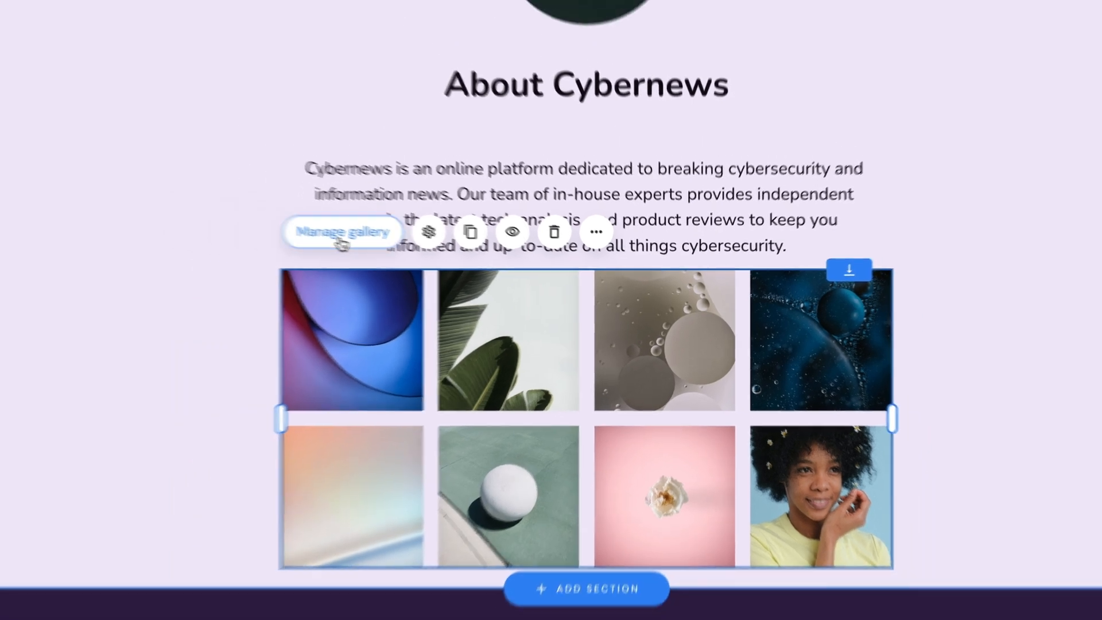
Search the free images for "cyber" and replace the gallery's placeholder pictures with five cybersecurity photos.
click(251, 221)
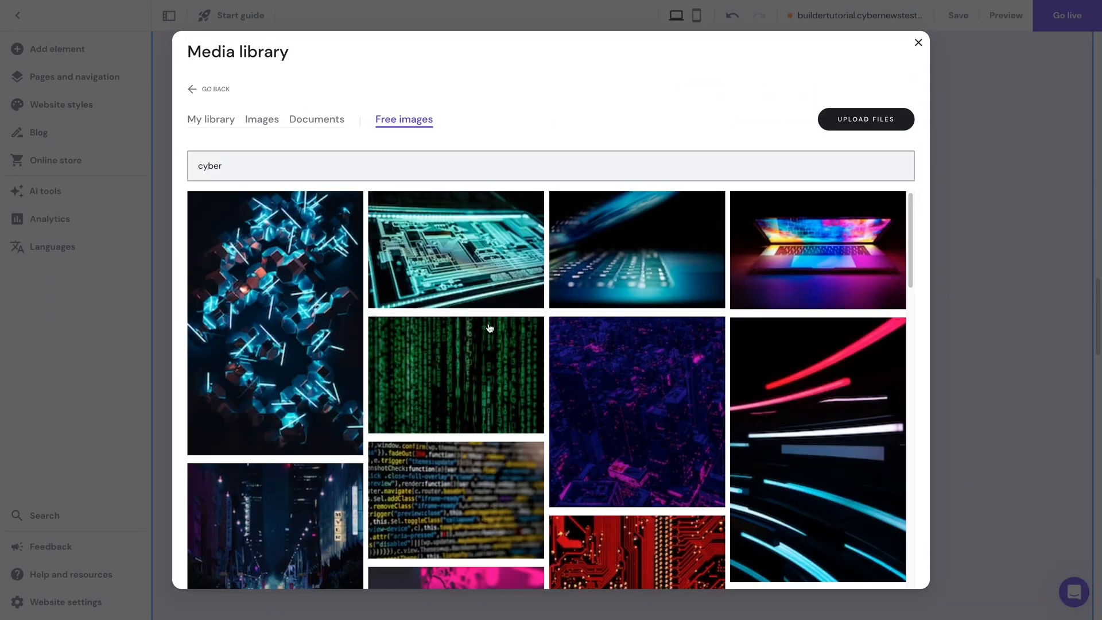
scroll(549, 396, down, 10)
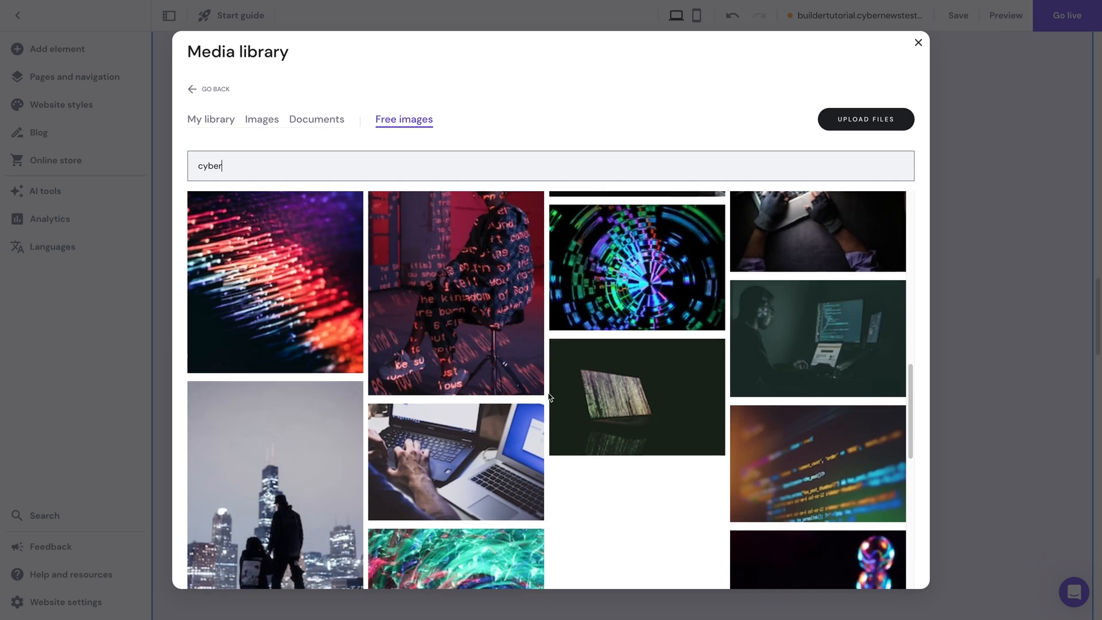
scroll(549, 397, down, 10)
scroll(547, 396, down, 5)
scroll(548, 396, down, 5)
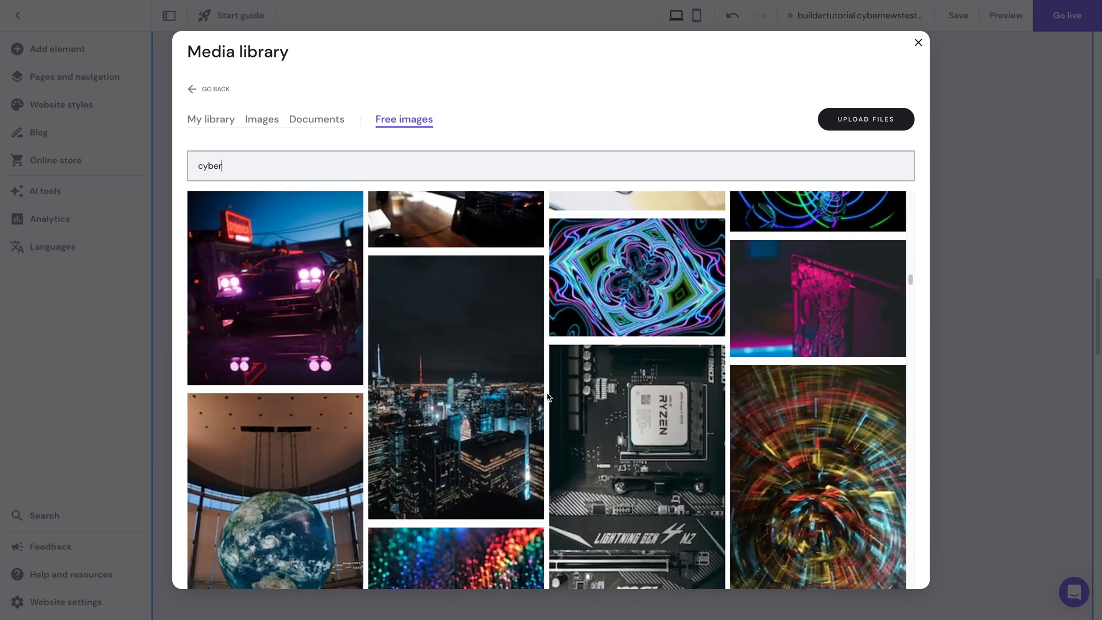
scroll(548, 396, down, 15)
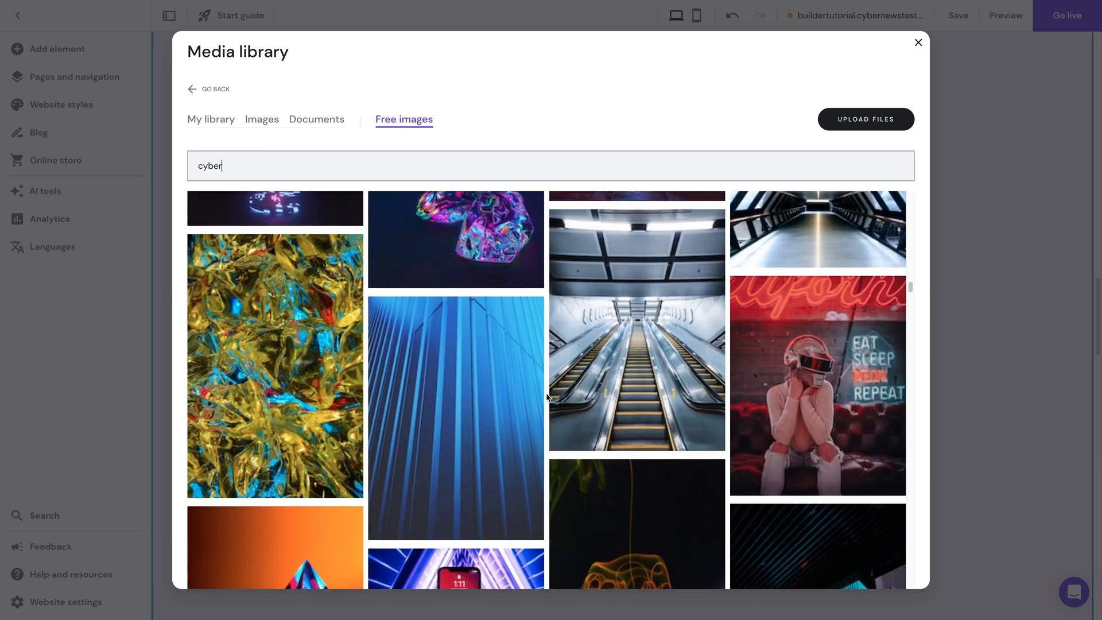
scroll(548, 396, down, 15)
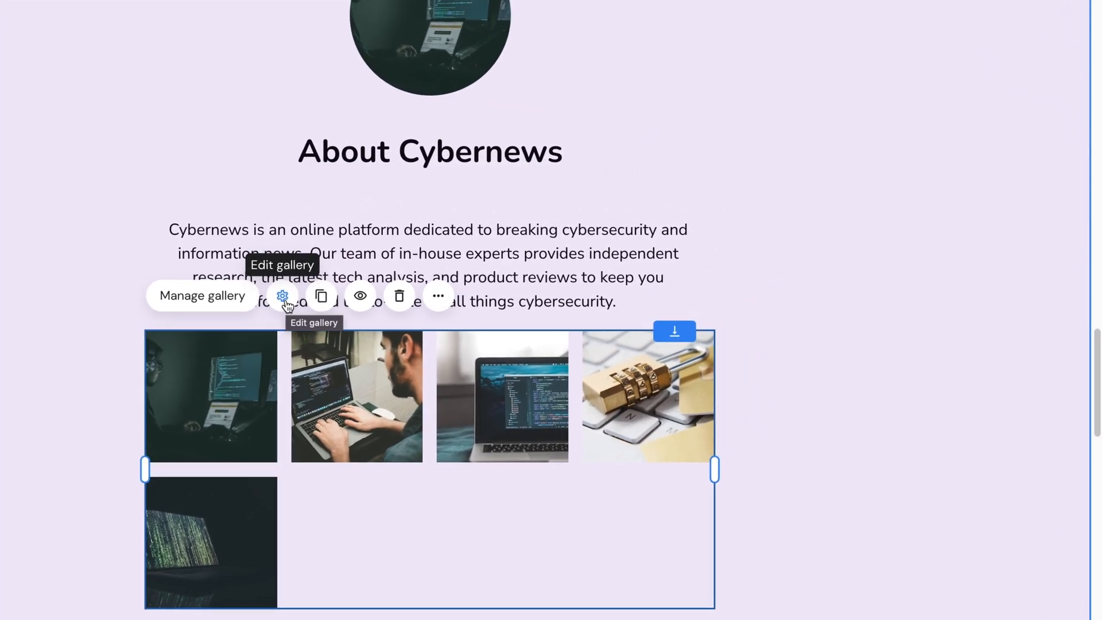
Set the gallery to the Masonry layout with 3 items per row, a 0 px gap between photos and the Fade animation.
click(283, 296)
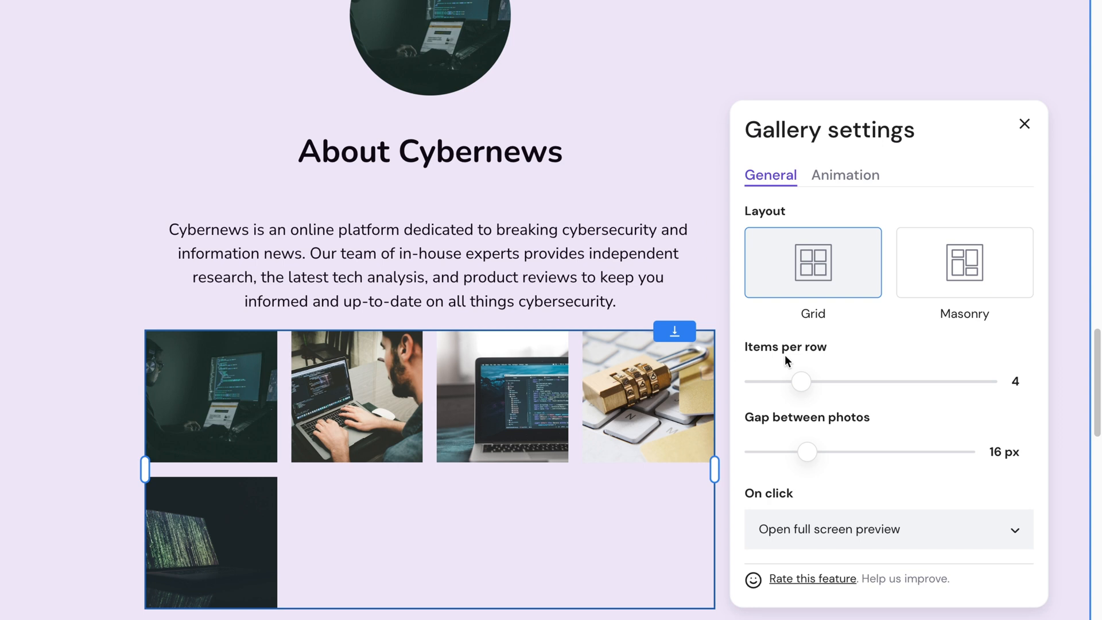
click(1004, 253)
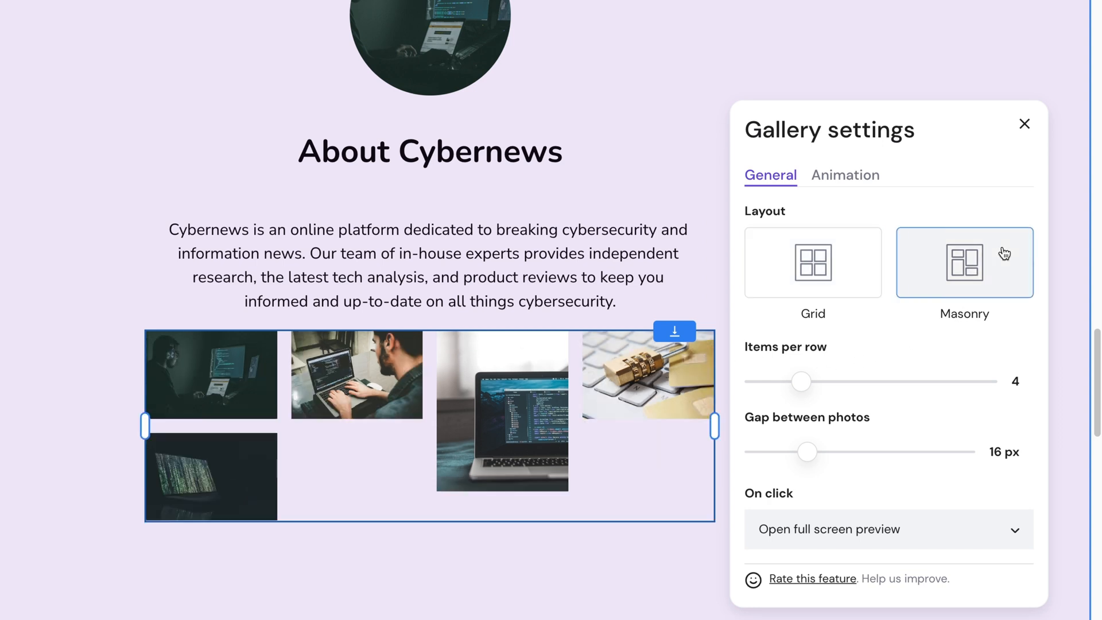
drag(802, 378, 790, 378)
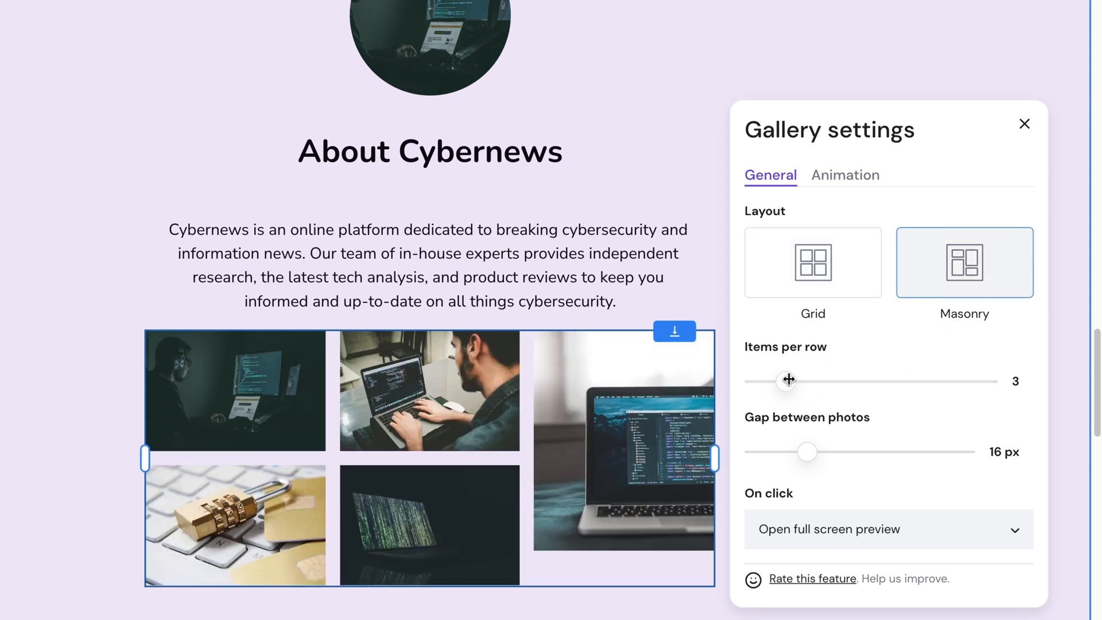
drag(801, 455, 752, 452)
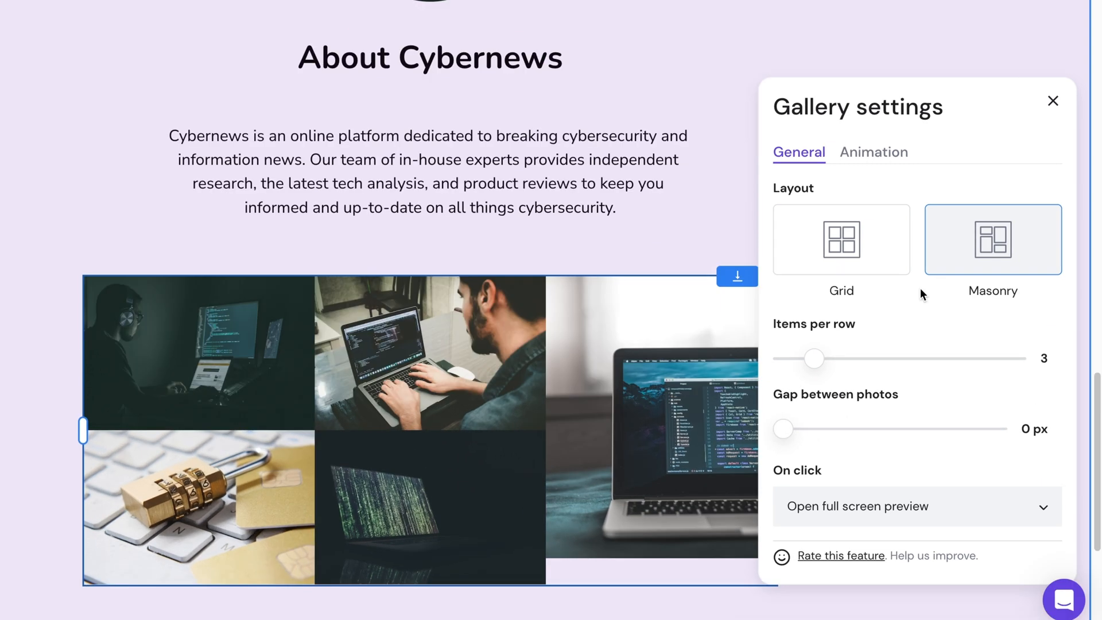
click(884, 161)
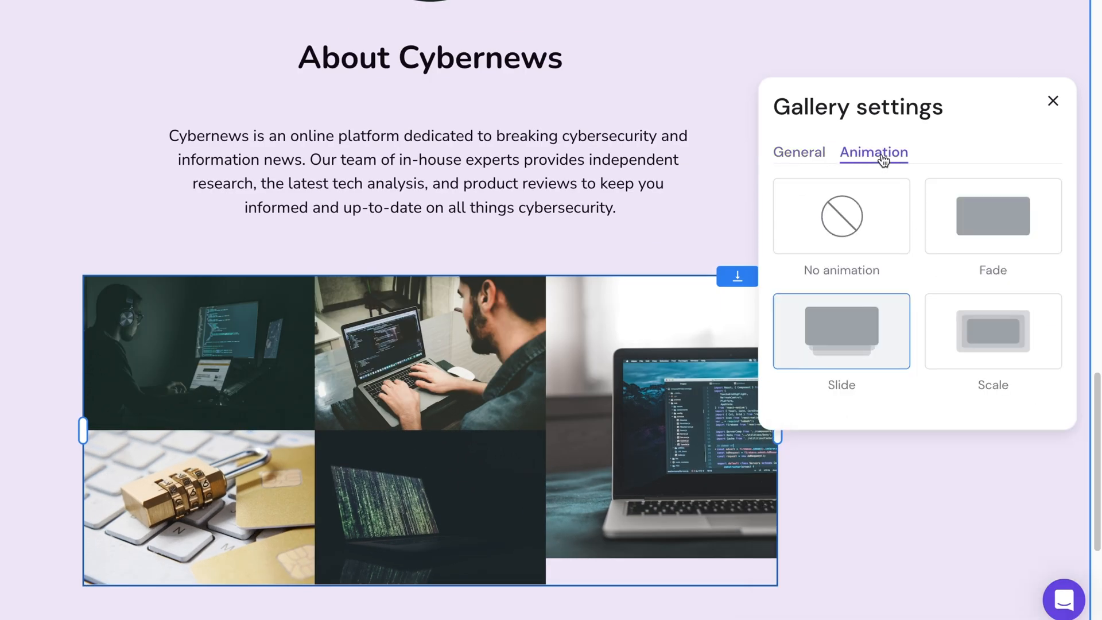
click(1010, 226)
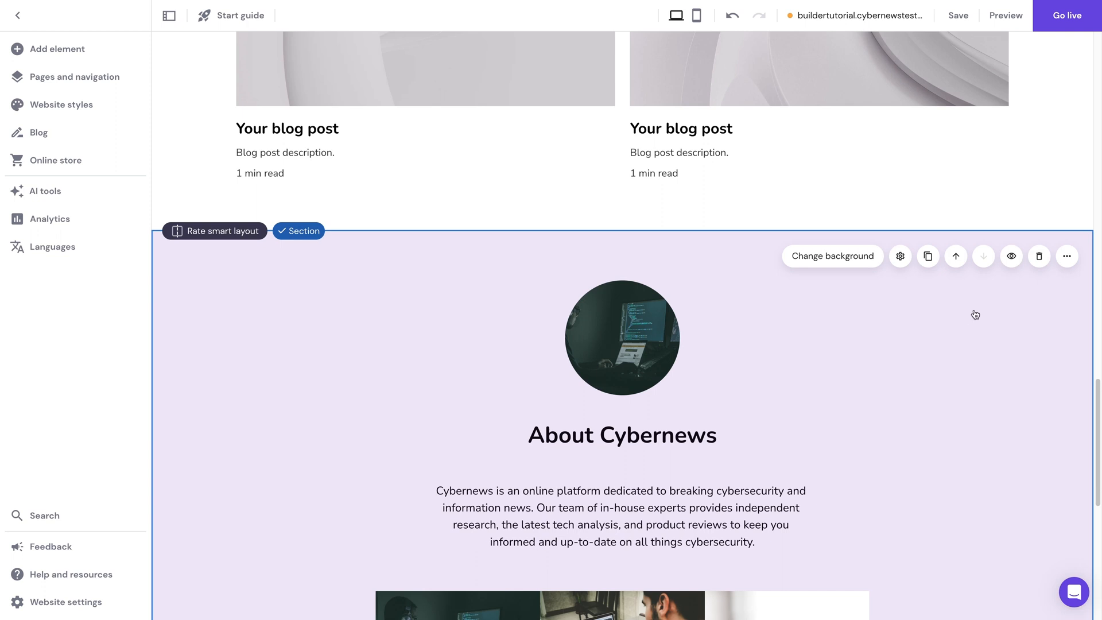
Look over the contact form and privacy policy sections and add a contact form with an image below the About Cybernews section.
click(952, 256)
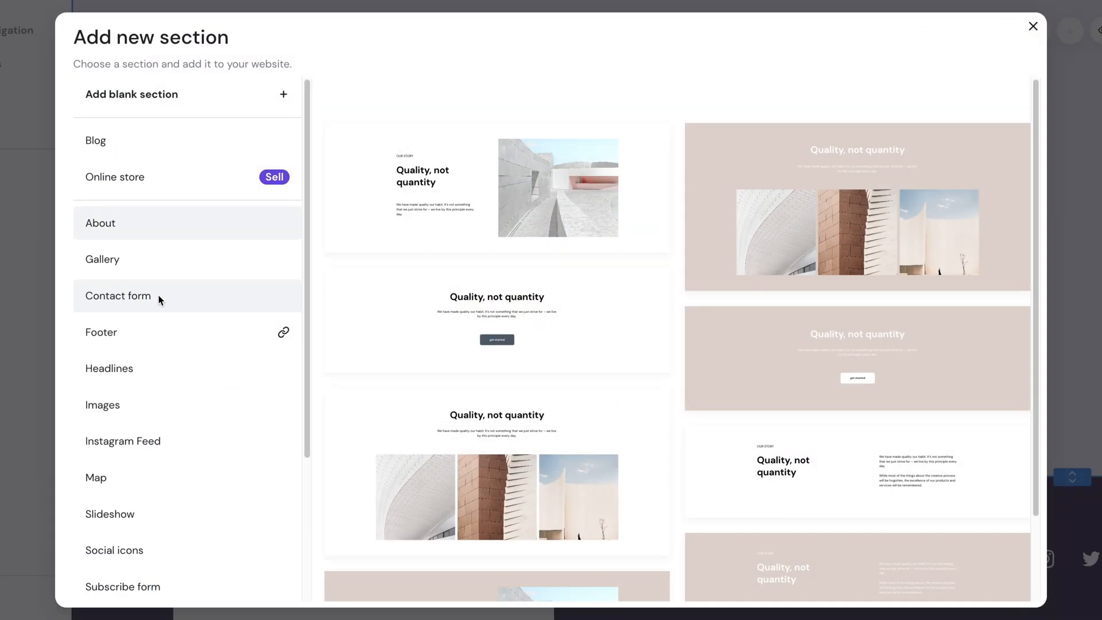
click(160, 299)
scroll(189, 431, down, 3)
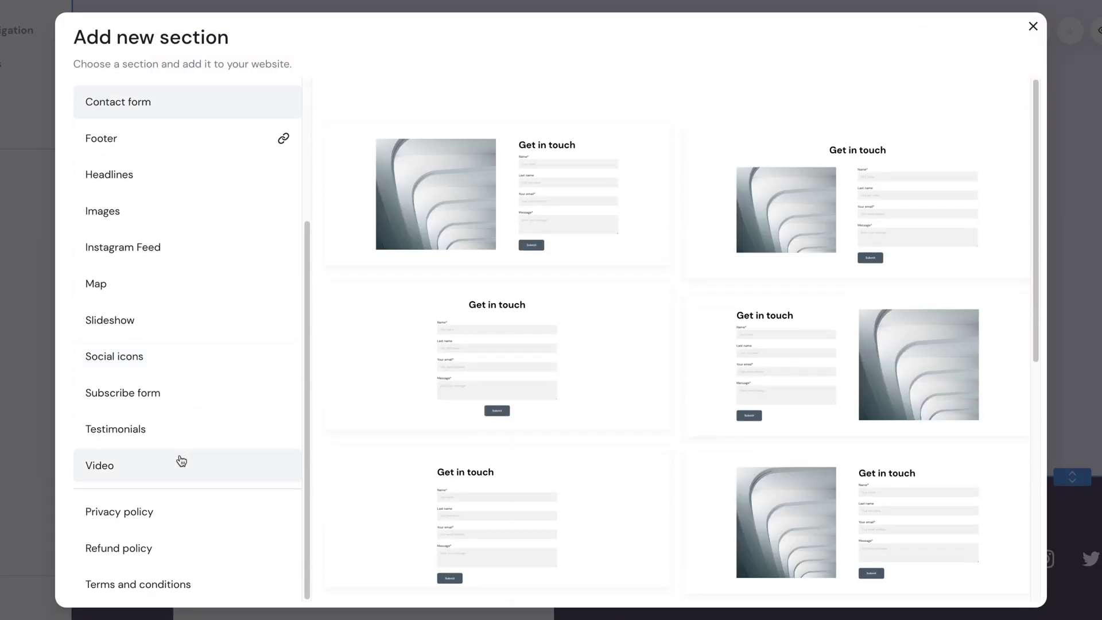
click(86, 512)
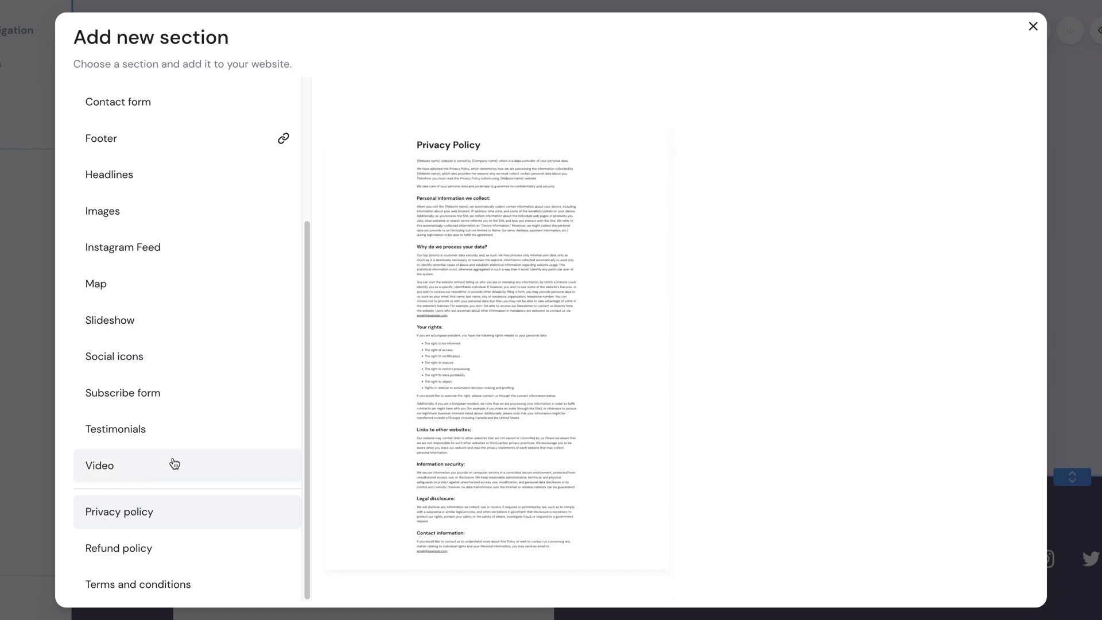
scroll(194, 419, up, 3)
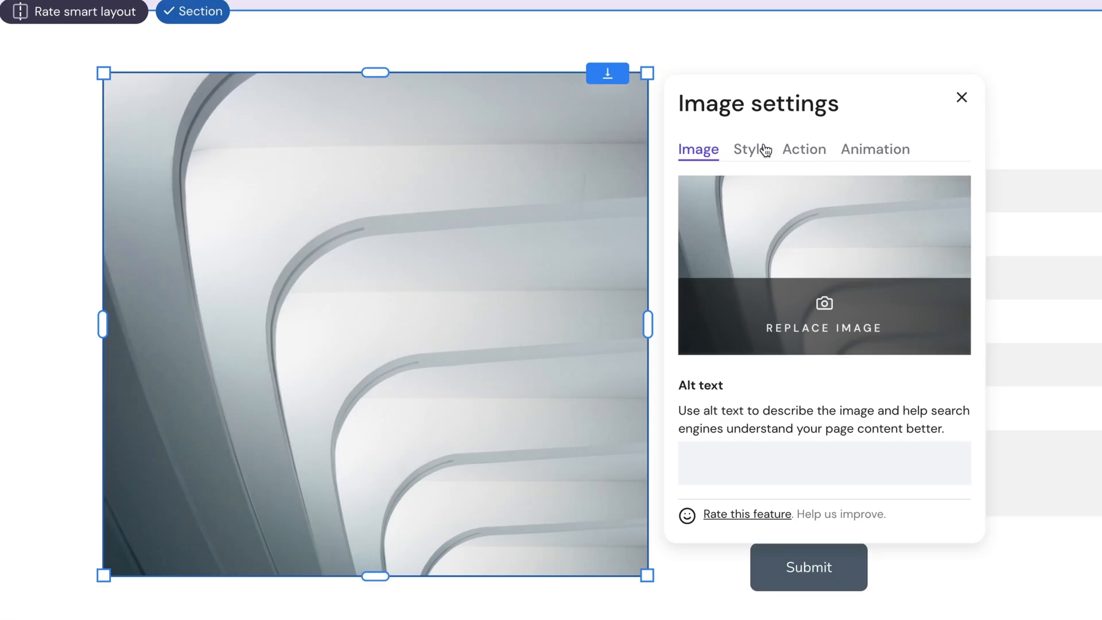
Examine the style, on-click action and animation options for the image beside the contact form.
click(761, 150)
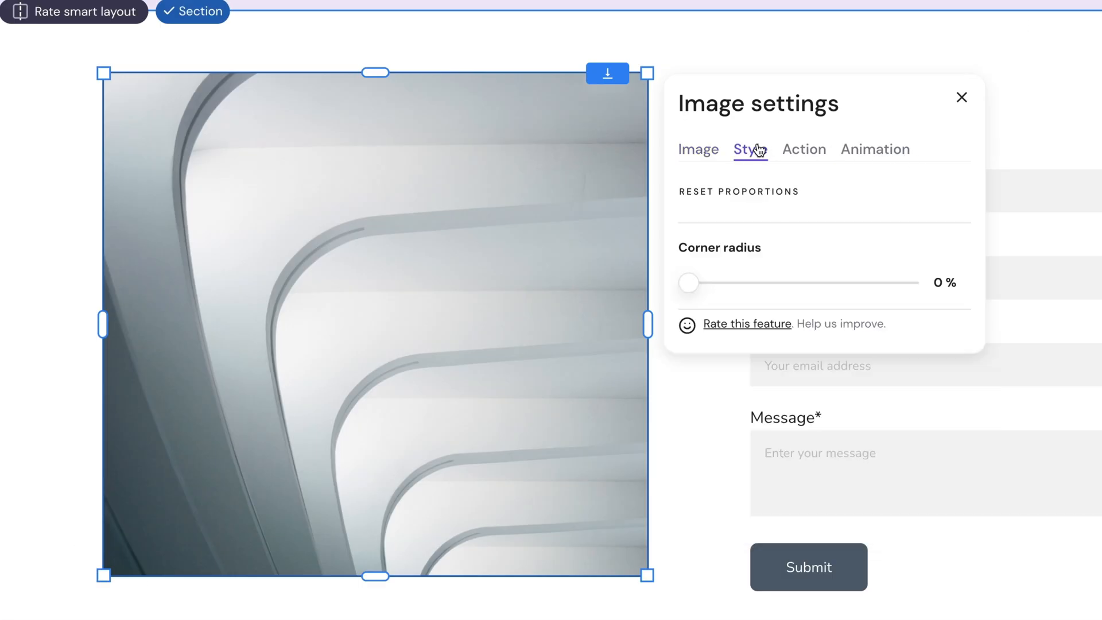
click(816, 157)
click(863, 153)
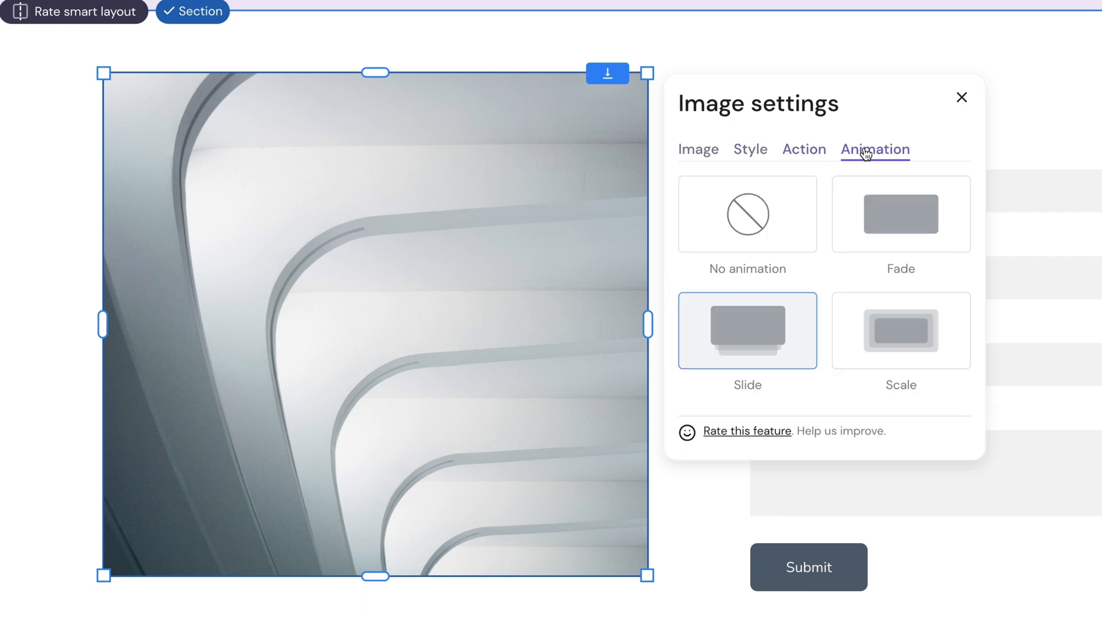
click(817, 153)
click(733, 232)
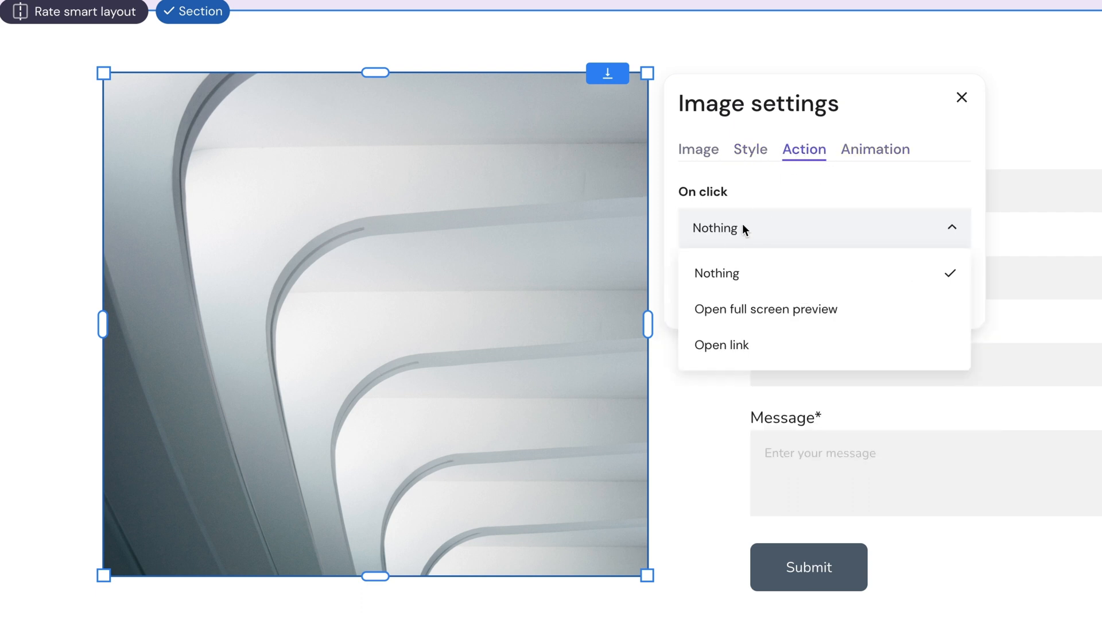
click(801, 202)
click(889, 144)
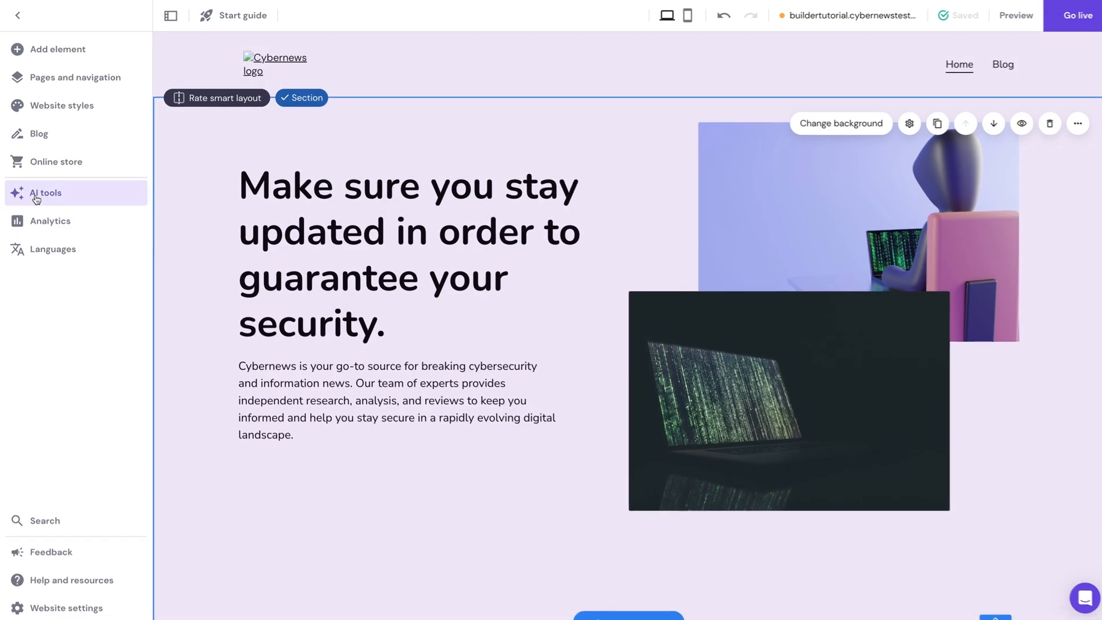
Generate logos with the AI Logo maker for the brand "Cybernews" in the "Security News" industry.
click(40, 191)
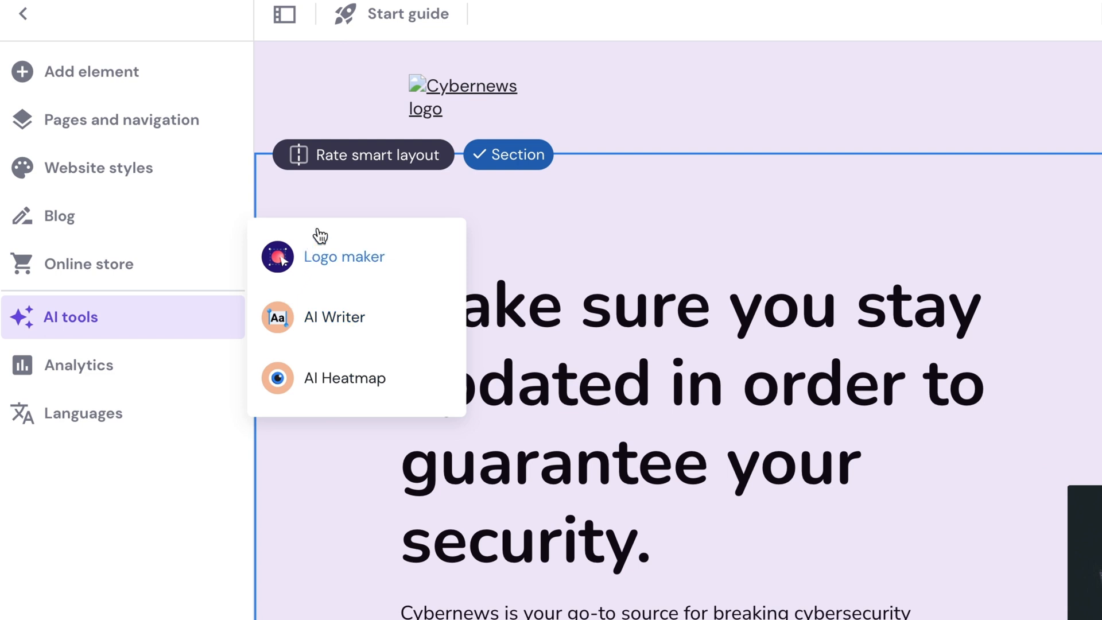
click(322, 252)
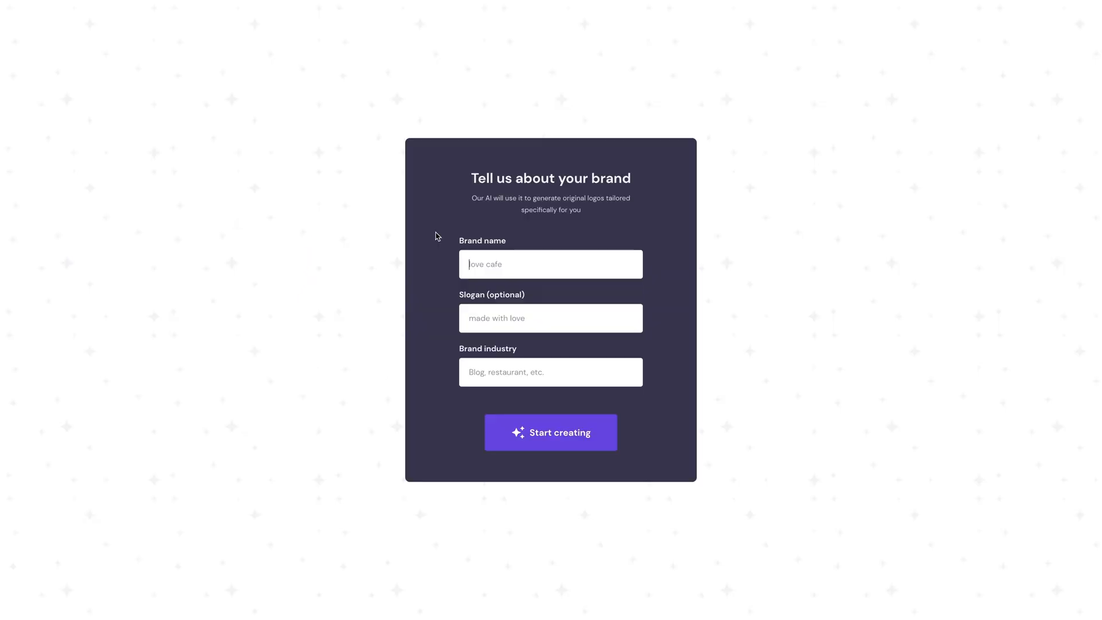
text(Cybernews)
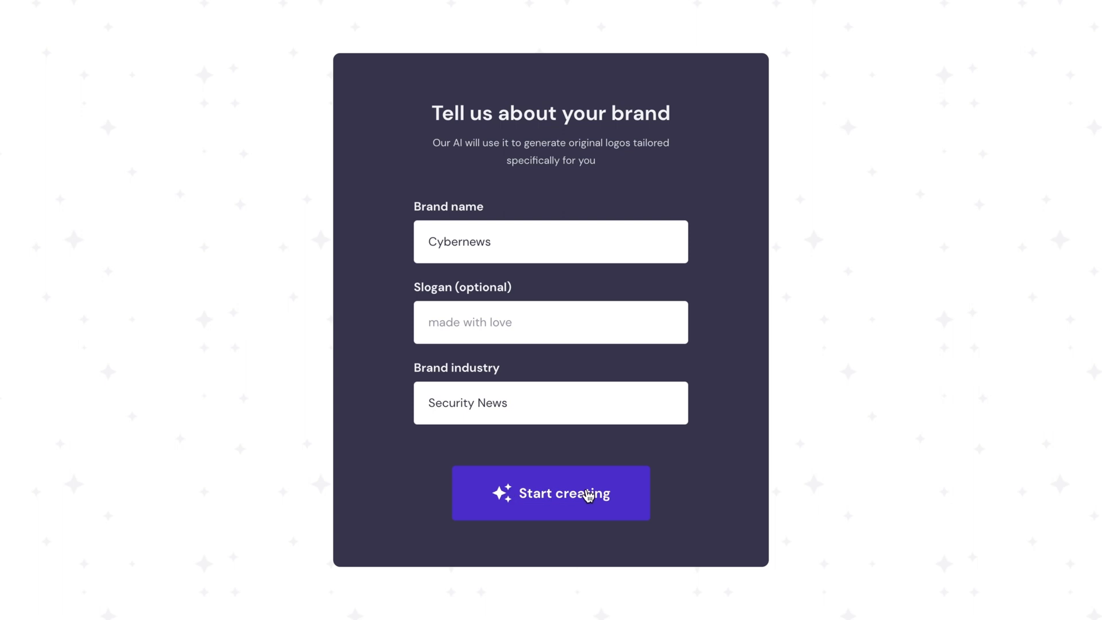
click(626, 494)
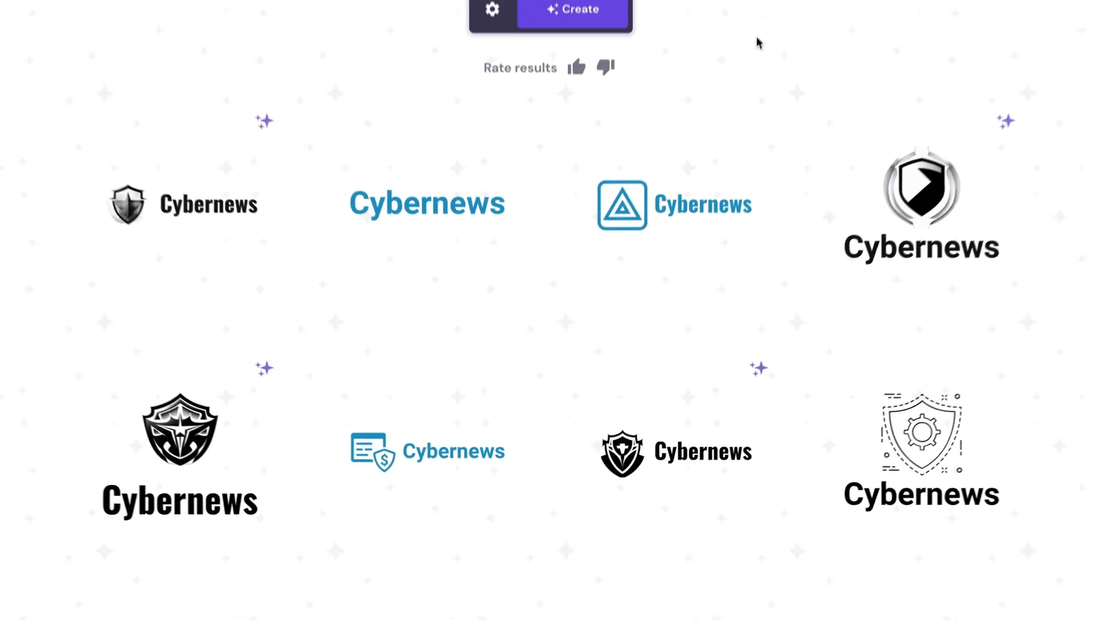
Generate logos from the description "Minimalistic square design" and try other icon layouts on the hexagonal Cybernews logo.
click(546, 22)
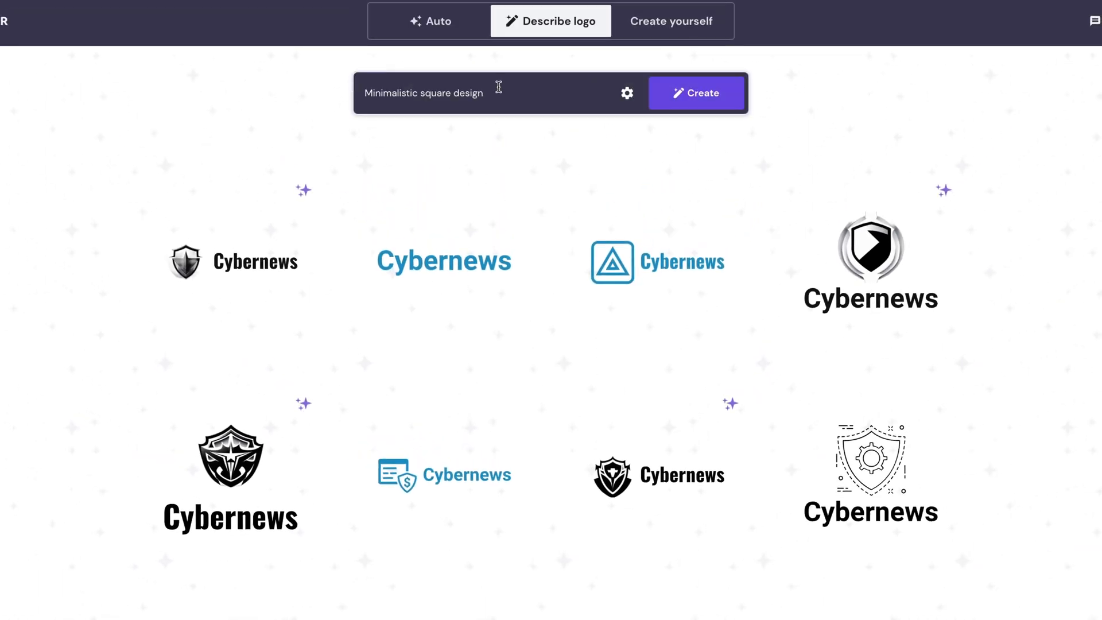
click(715, 101)
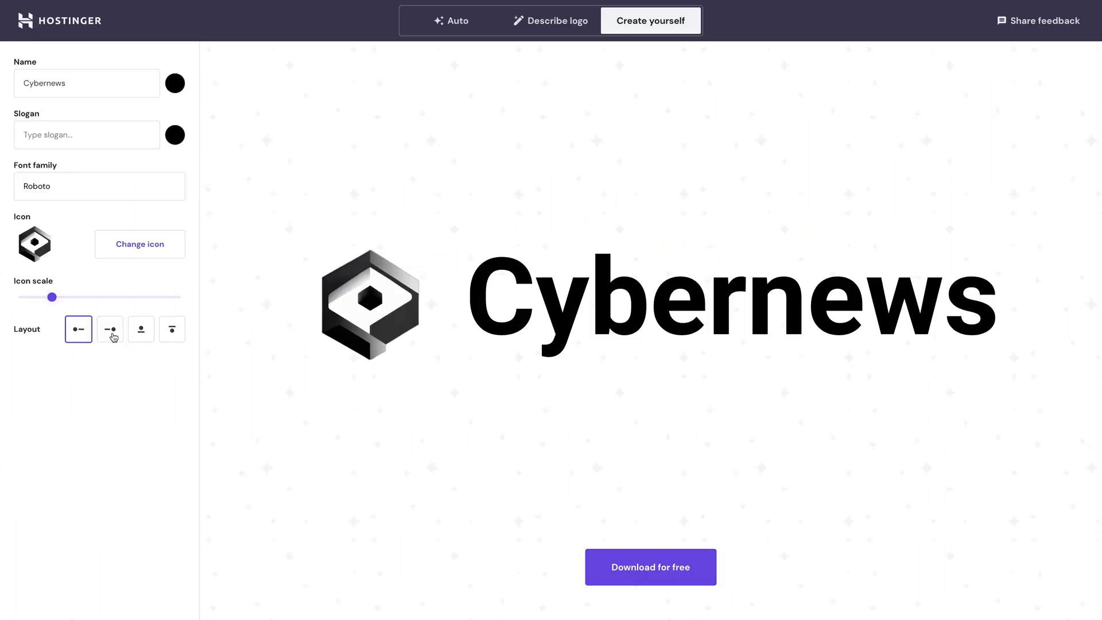
click(112, 332)
click(141, 334)
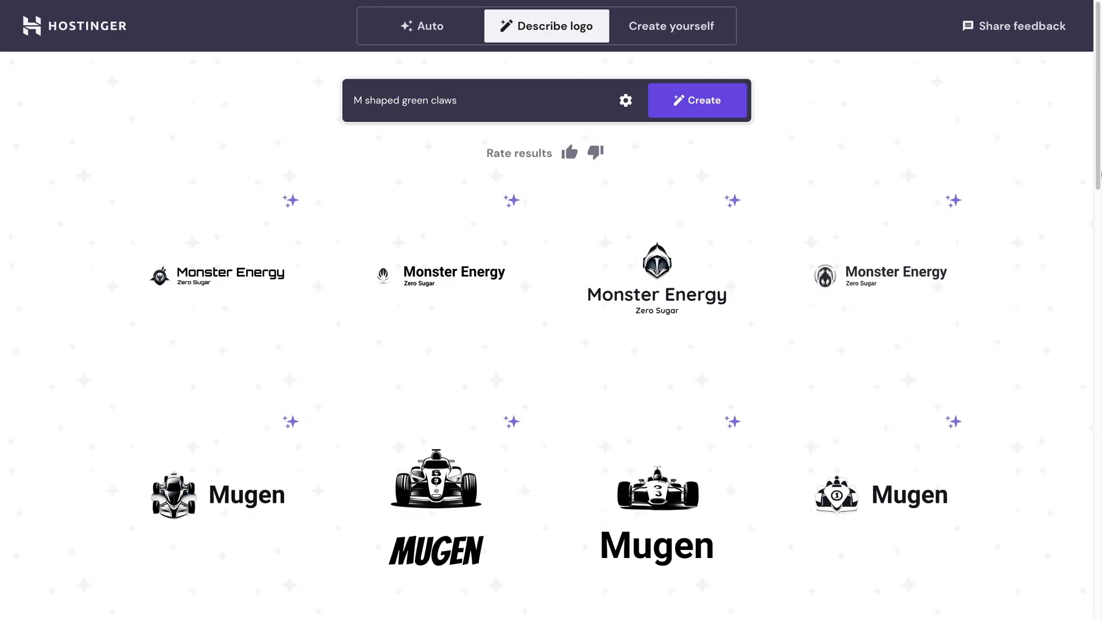
Look through the generated logo designs for Monster Energy, Mugen and Cybermeows.
scroll(551, 310, down, 5)
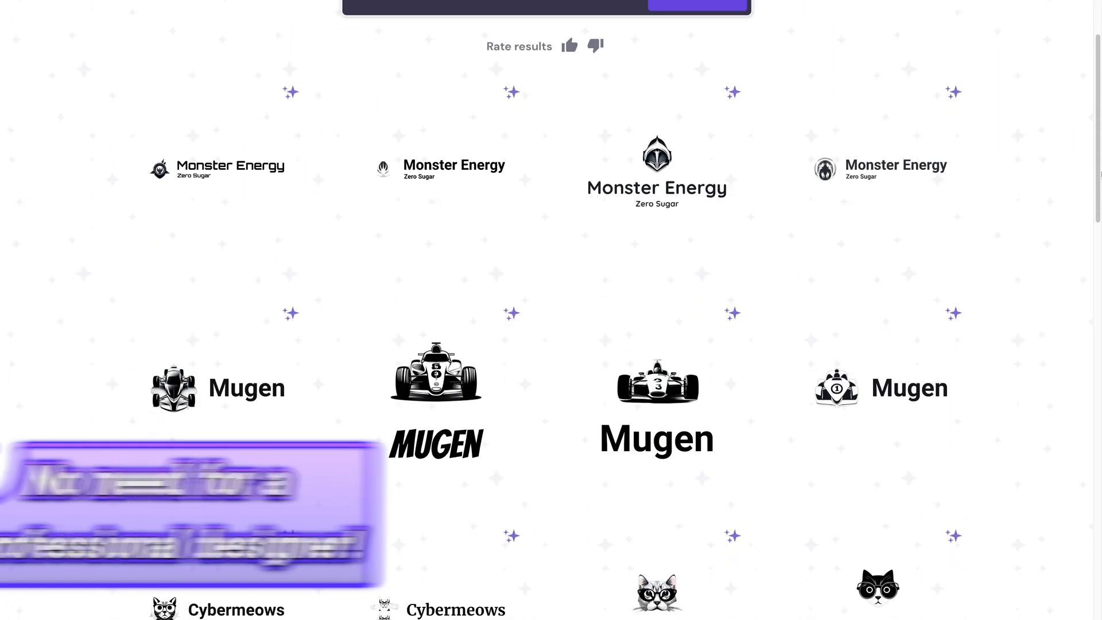
scroll(551, 310, down, 7)
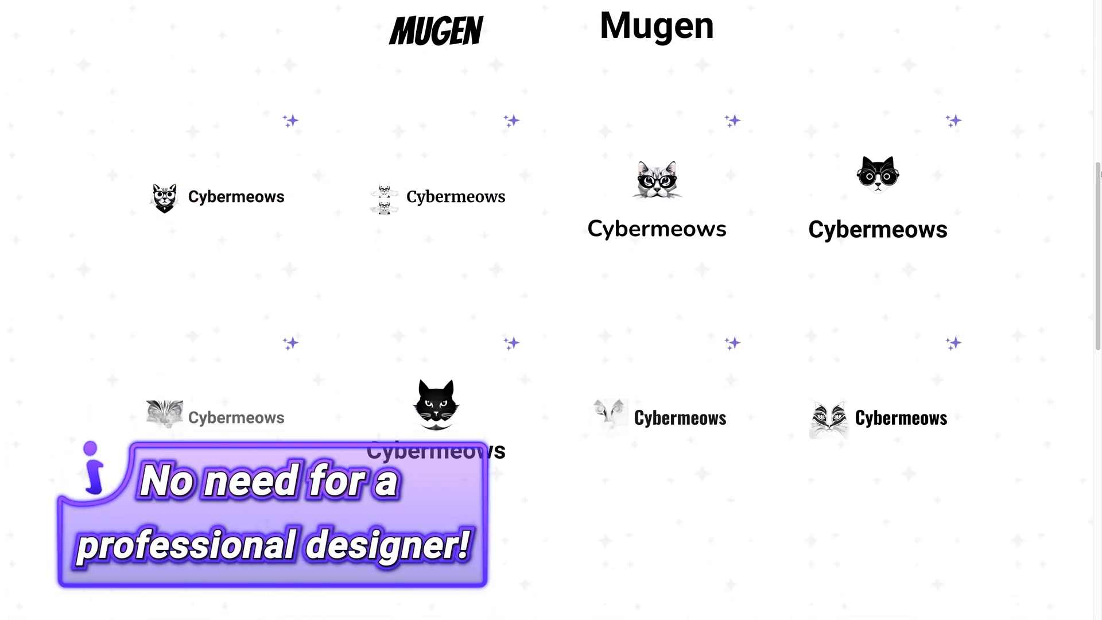
scroll(551, 310, down, 7)
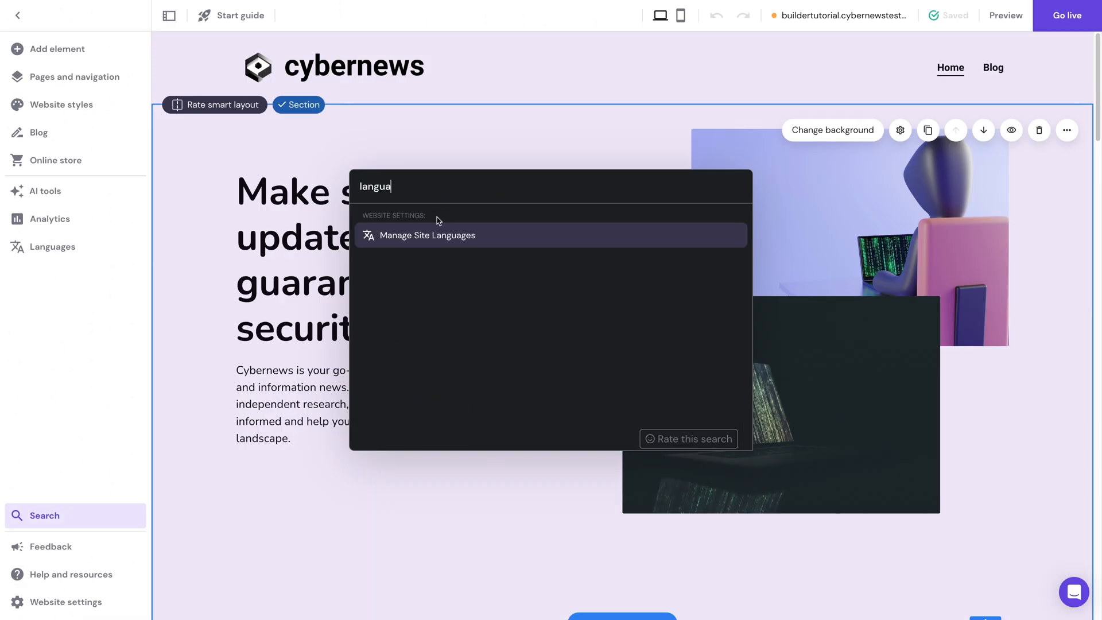
Open the site language settings and set up English as the starting language with Español as an additional language.
click(426, 243)
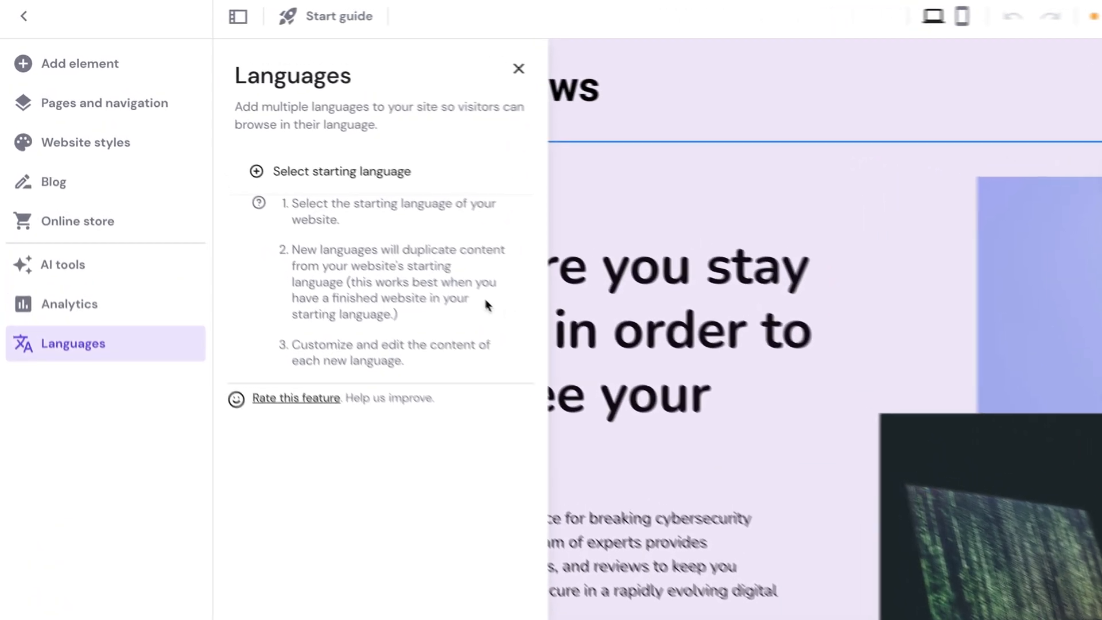
click(279, 172)
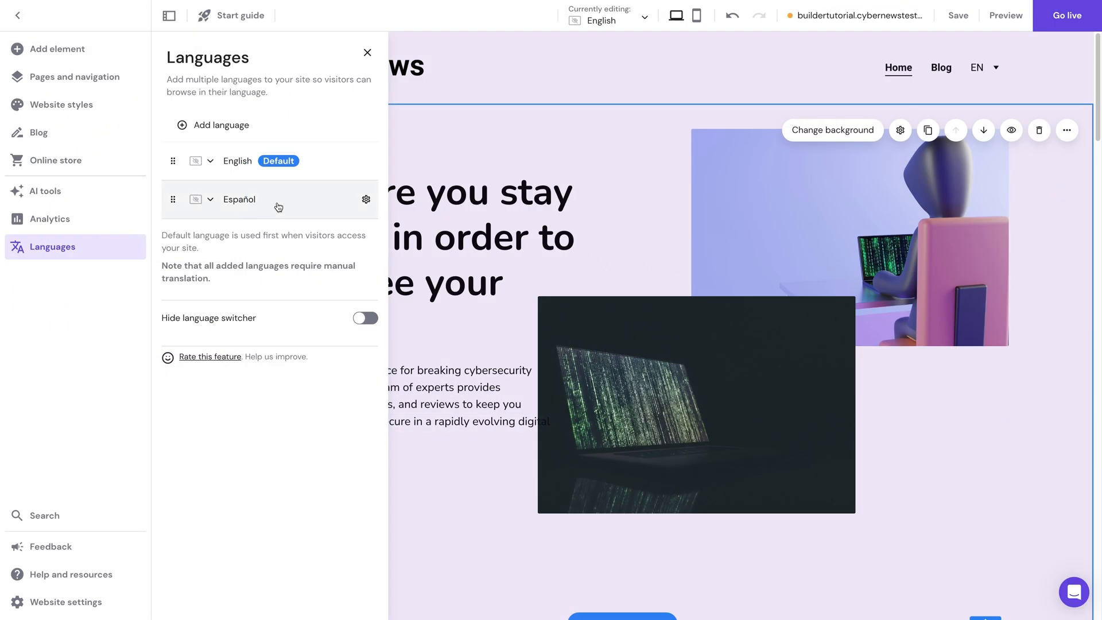
Compare the English and Español page versions and shift the dark laptop photo in the hero section to the right.
click(278, 205)
click(327, 156)
click(286, 218)
click(327, 161)
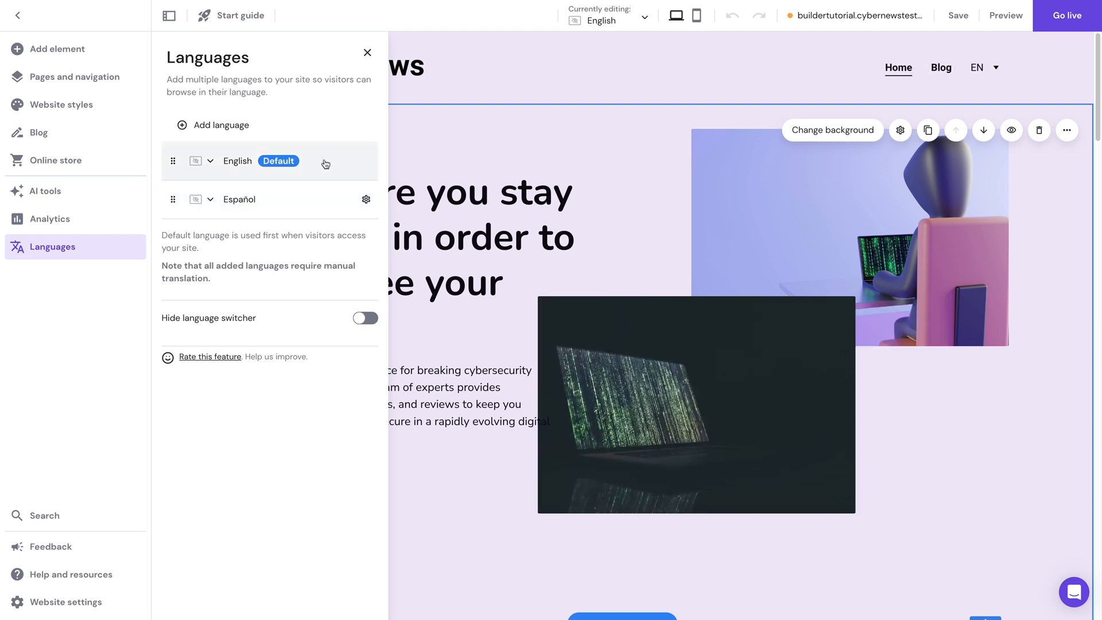
click(288, 206)
click(328, 172)
drag(721, 421, 812, 430)
Switch between the Español and English versions again and assign the US flag to English.
click(40, 242)
click(266, 202)
click(294, 165)
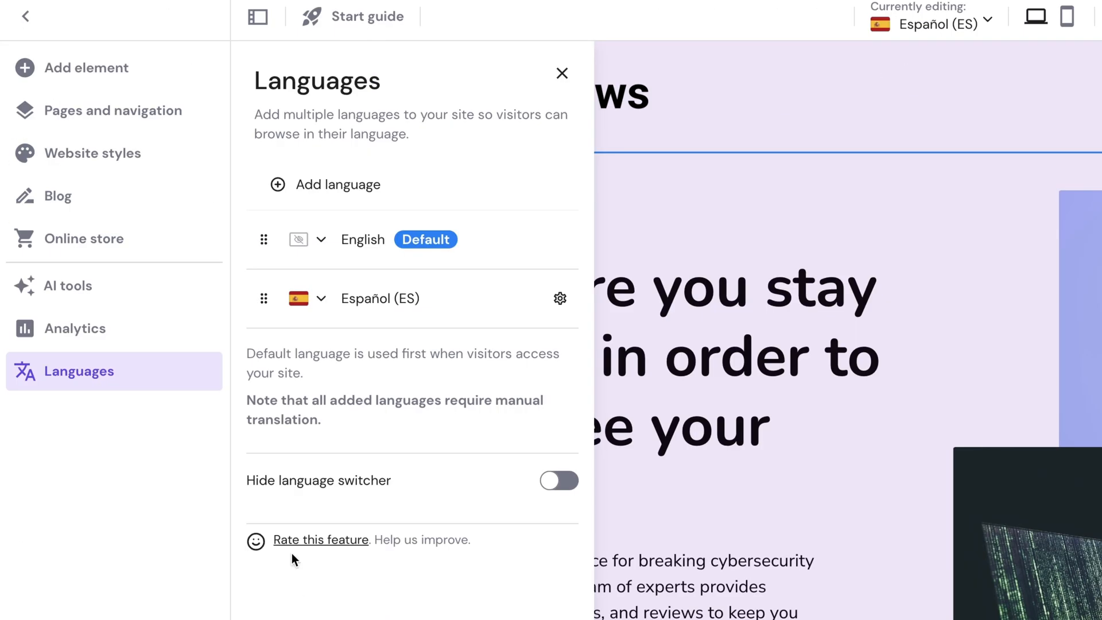
click(319, 240)
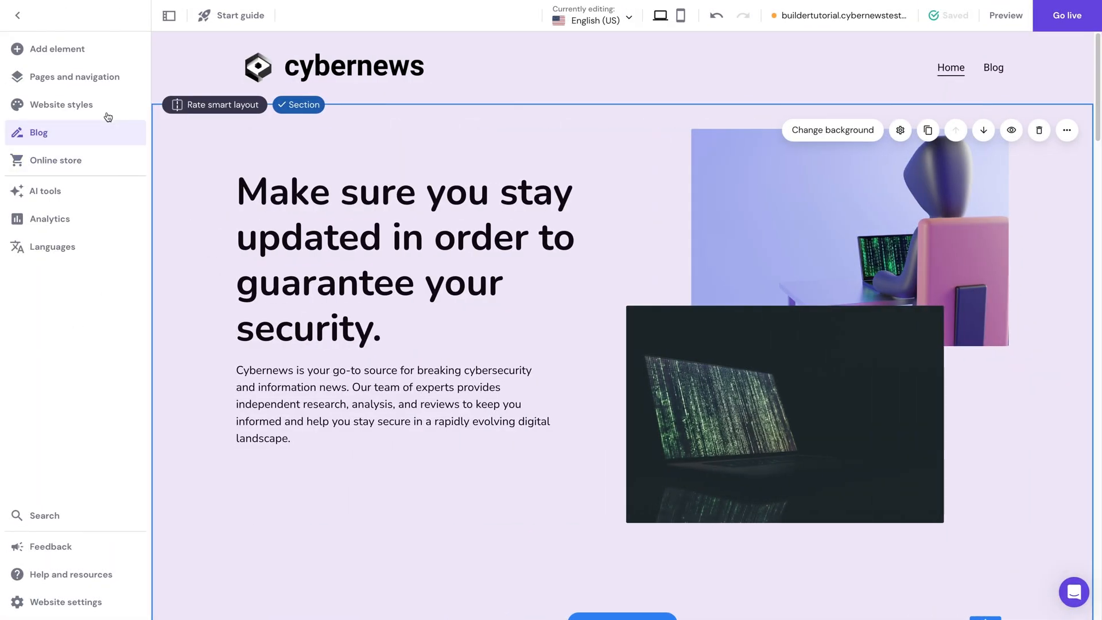
Try the Titillium Web and Fira Sans text styles and apply Roboto headings with Lato paragraph text site-wide.
click(90, 108)
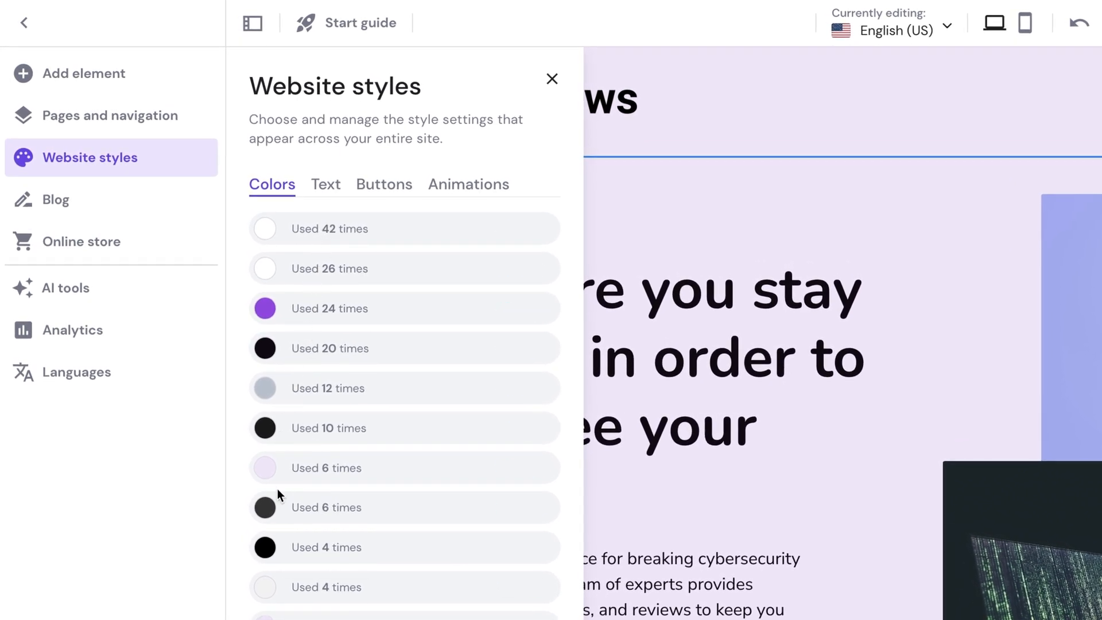
click(336, 188)
scroll(472, 318, down, 5)
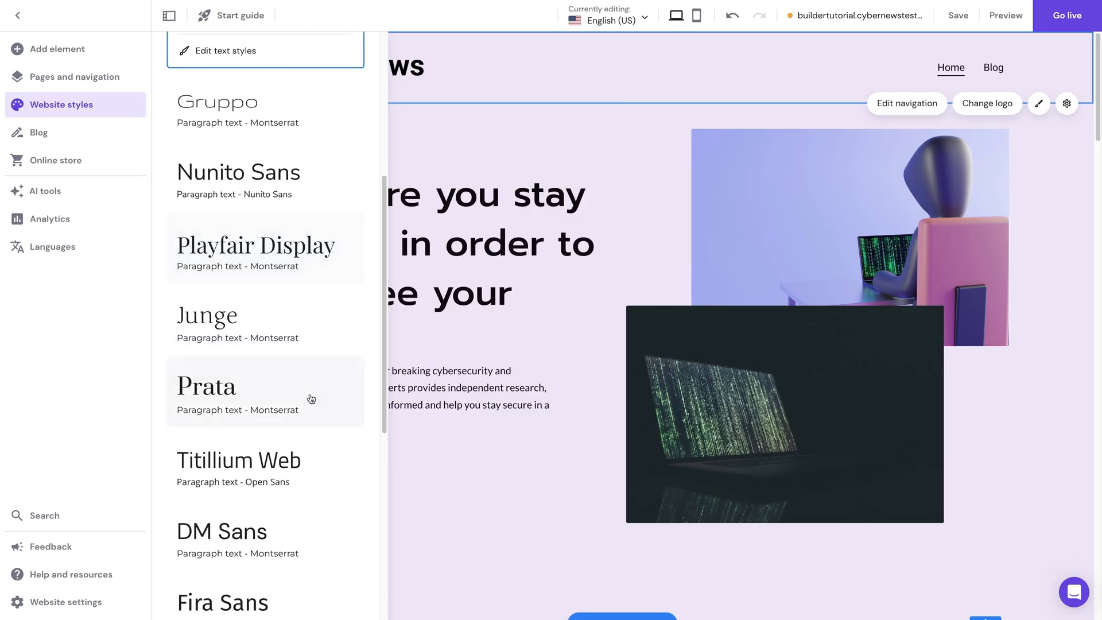
scroll(310, 399, down, 3)
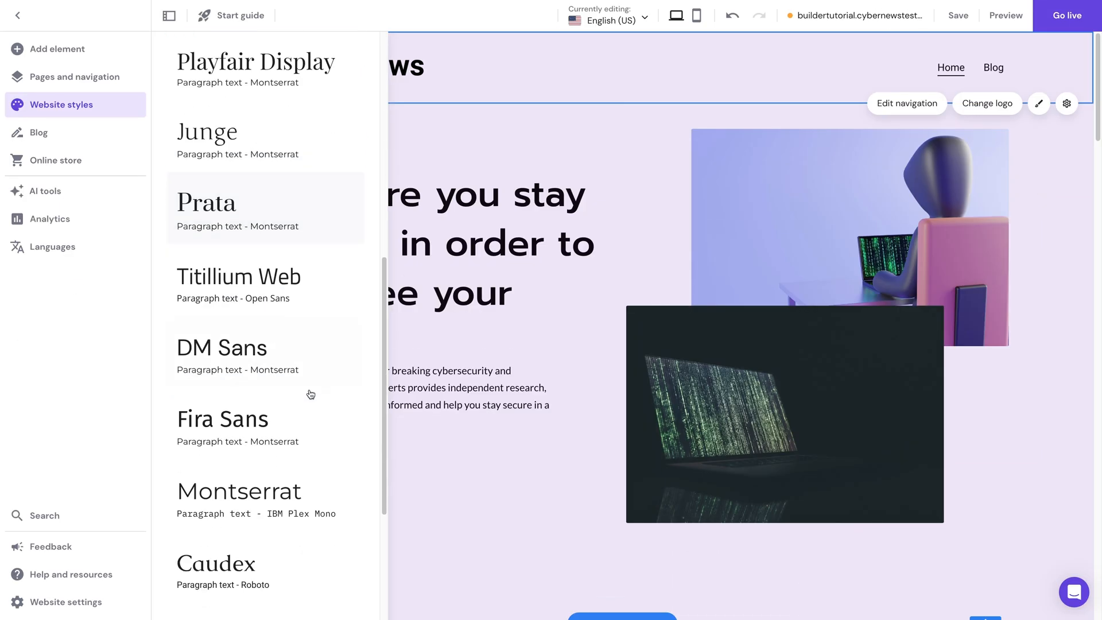
click(297, 282)
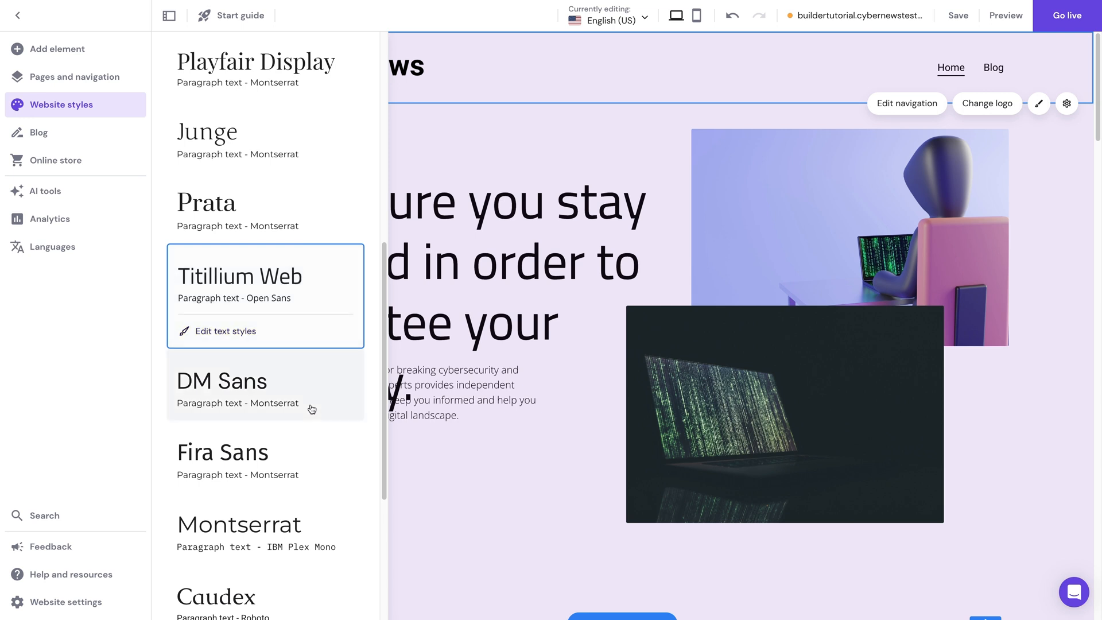
click(304, 461)
scroll(302, 459, down, 5)
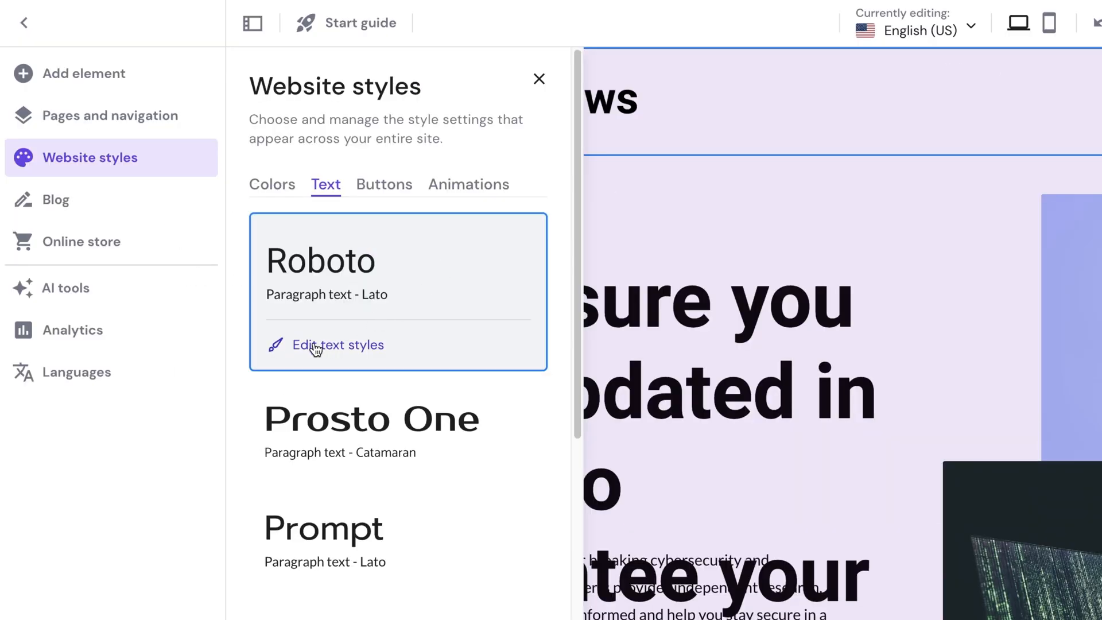
Edit the heading text styles, giving Heading 1 a smaller size and all caps, and browse the available heading fonts.
click(315, 347)
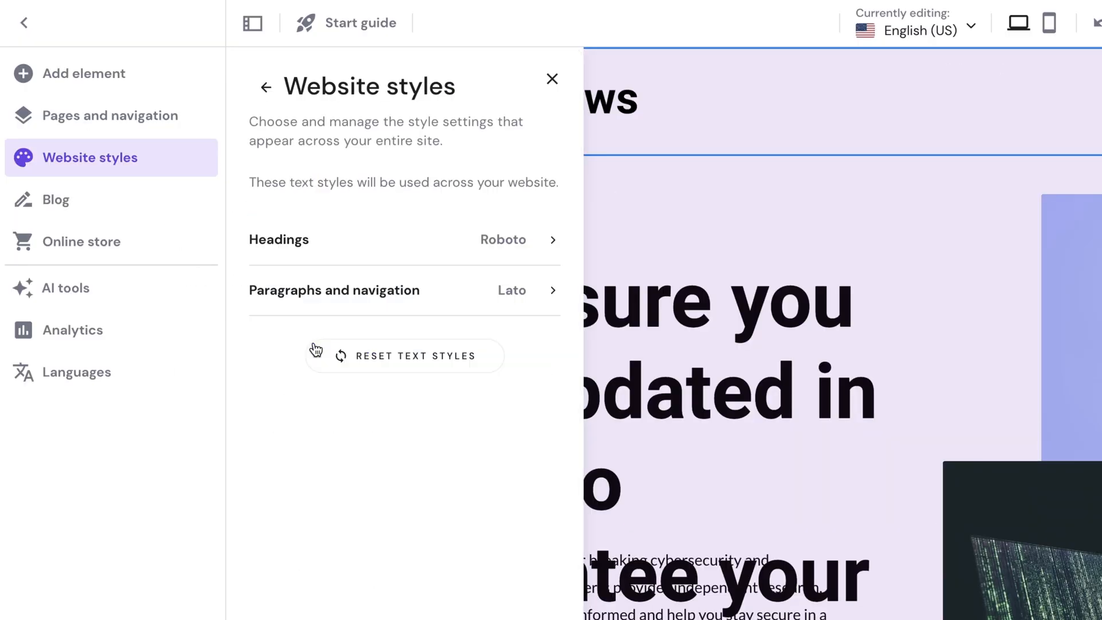
click(507, 246)
click(346, 335)
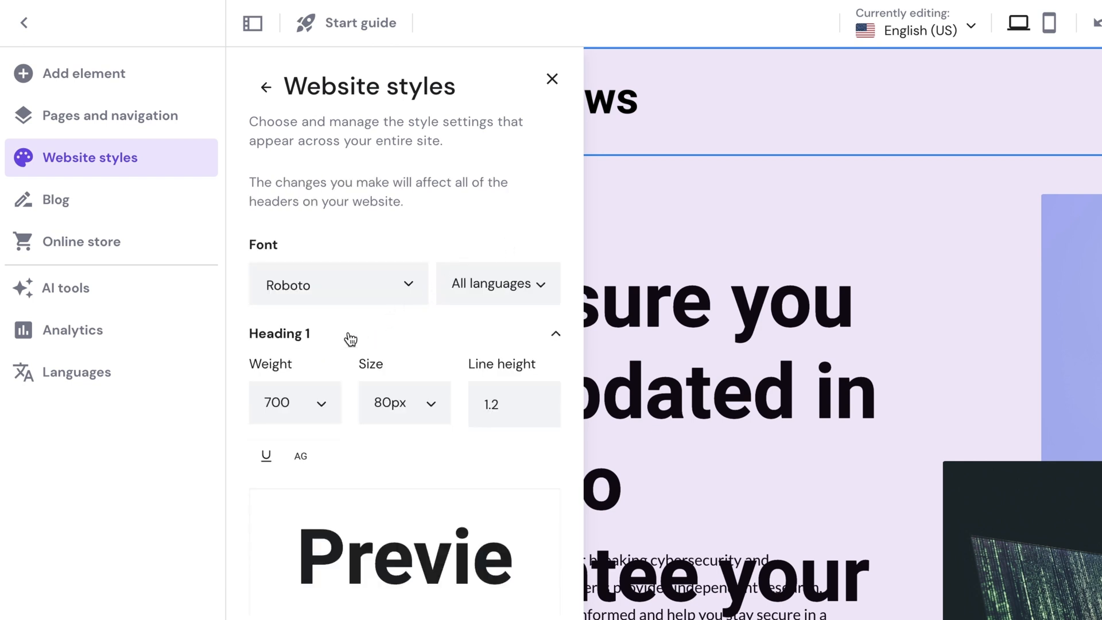
click(346, 618)
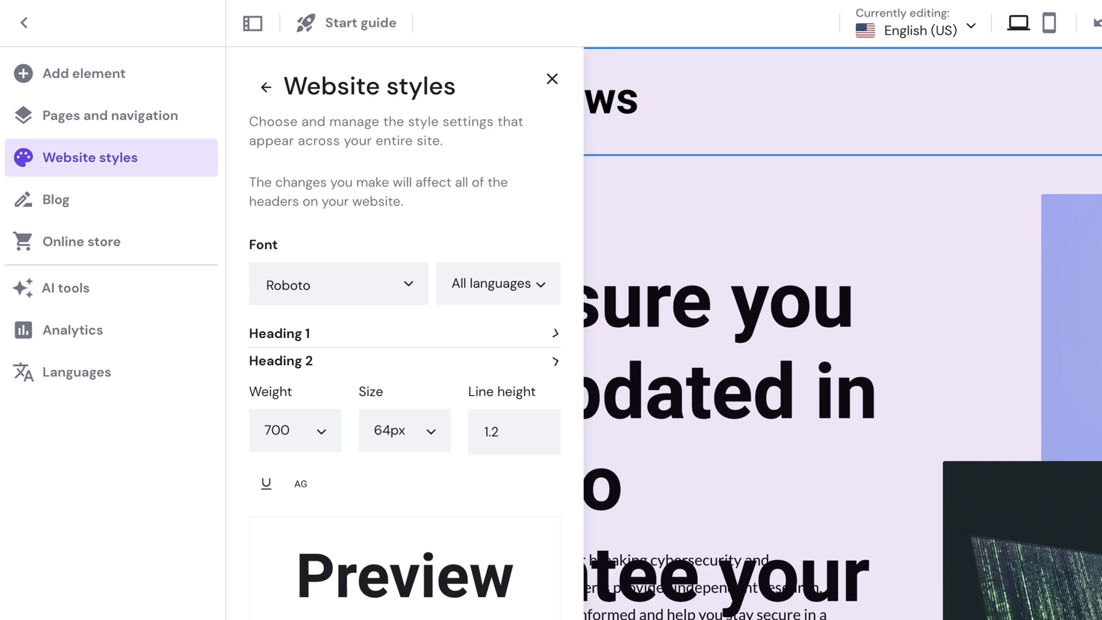
click(339, 335)
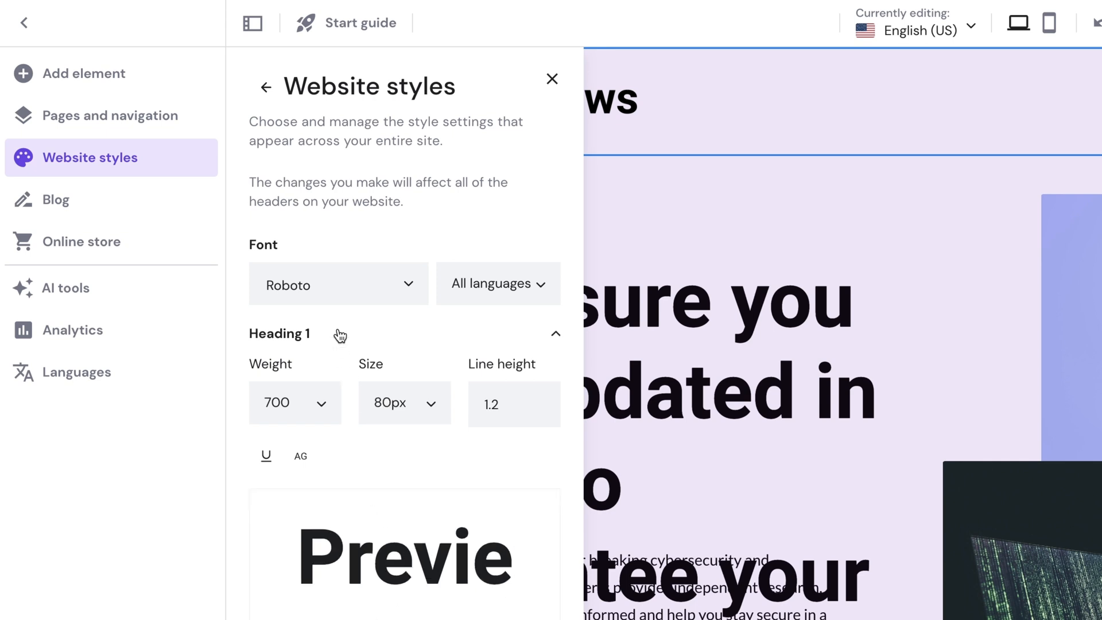
click(432, 406)
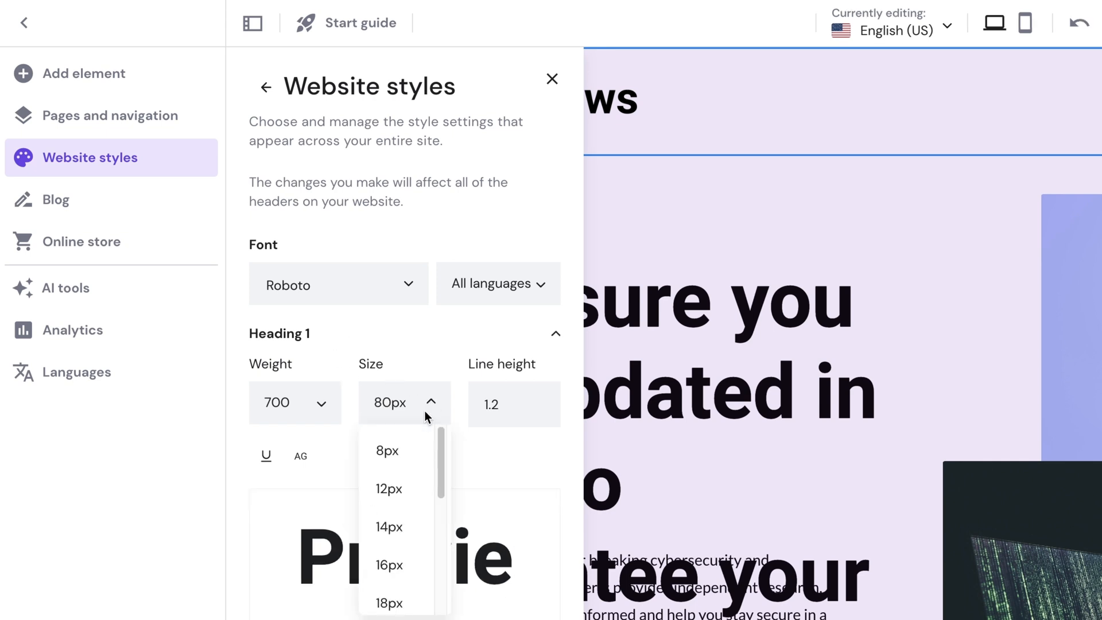
scroll(404, 525, down, 2)
scroll(400, 581, down, 2)
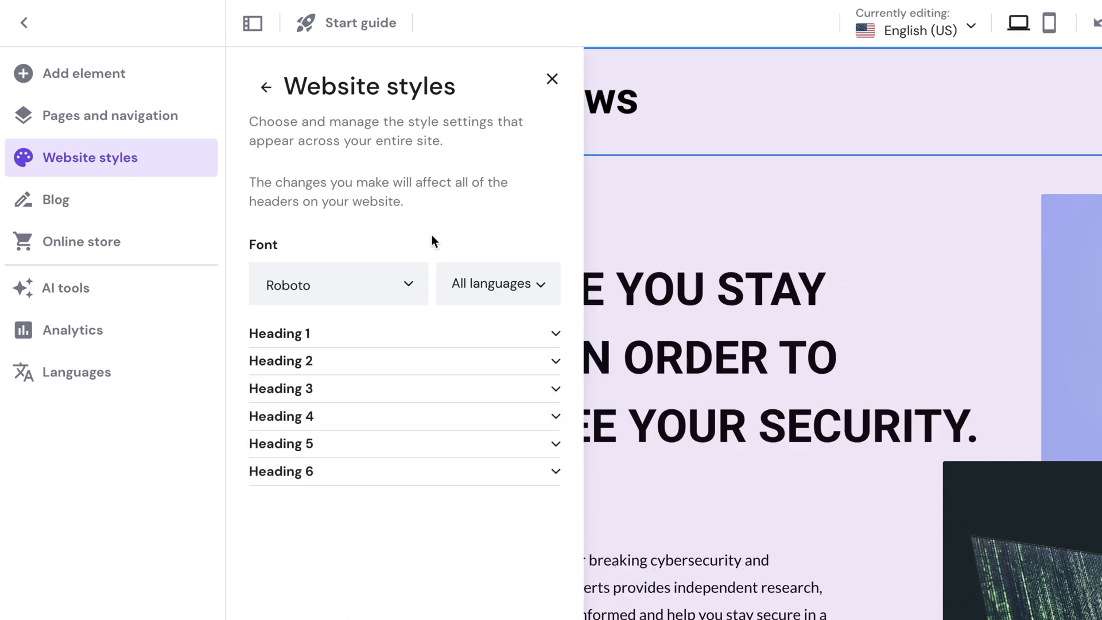
click(387, 297)
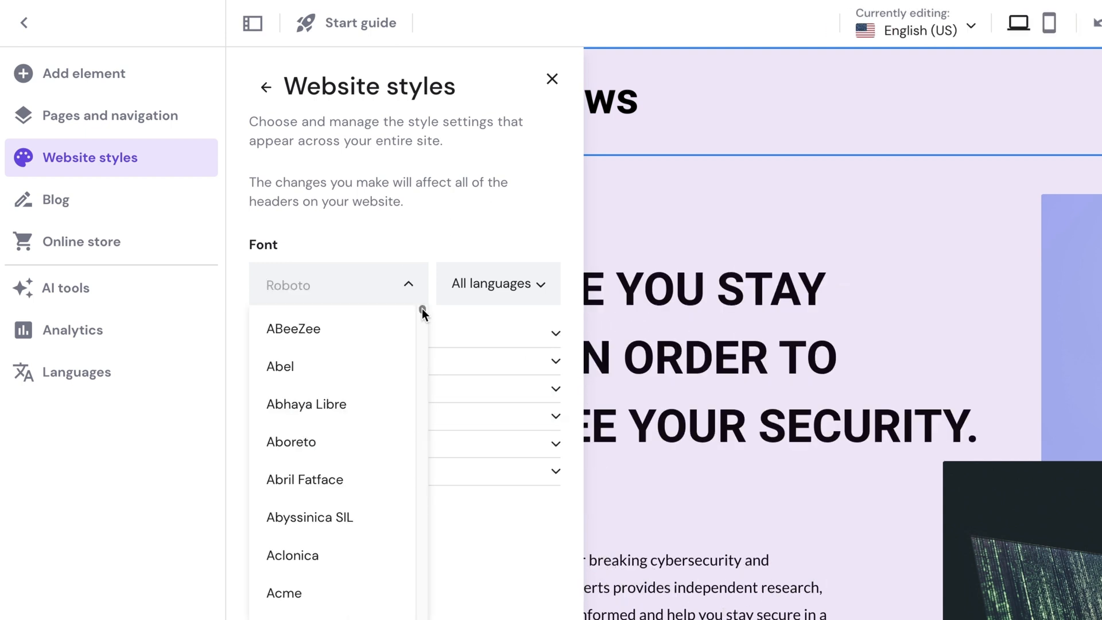
drag(422, 308, 425, 460)
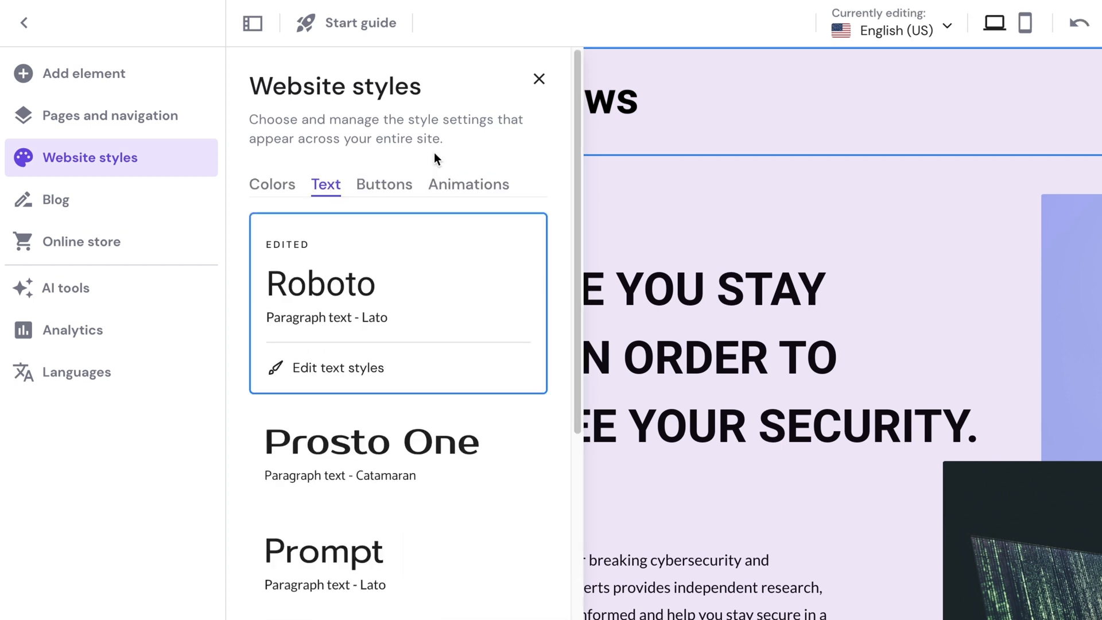
Compare the site-wide button and animation styles and apply the pill-shaped buttons and the Fade animation.
click(371, 189)
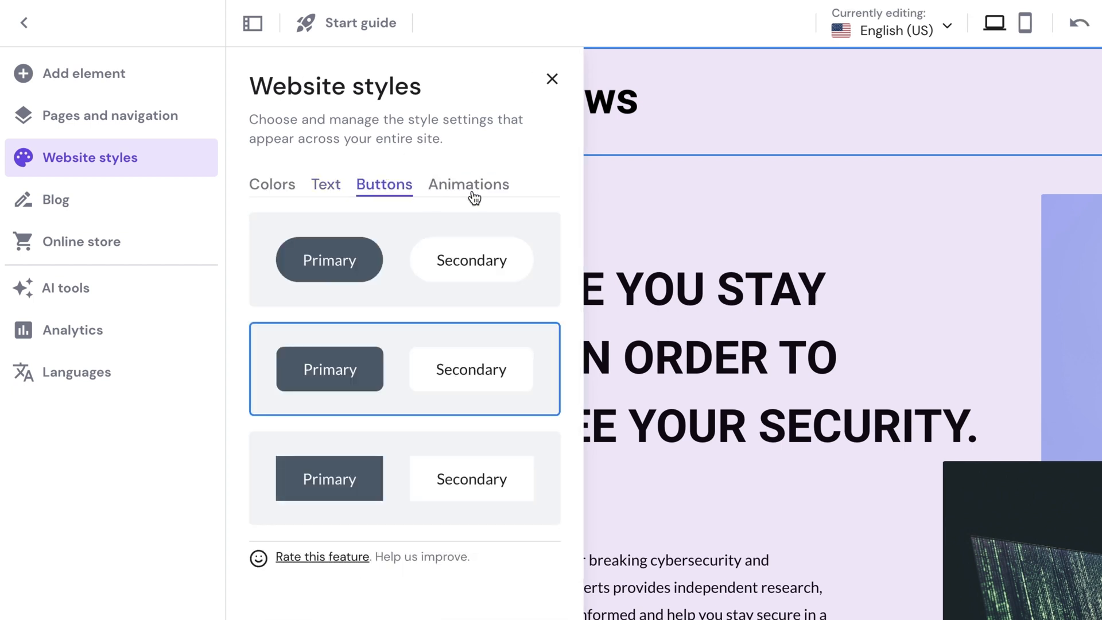
click(494, 195)
click(367, 192)
click(489, 185)
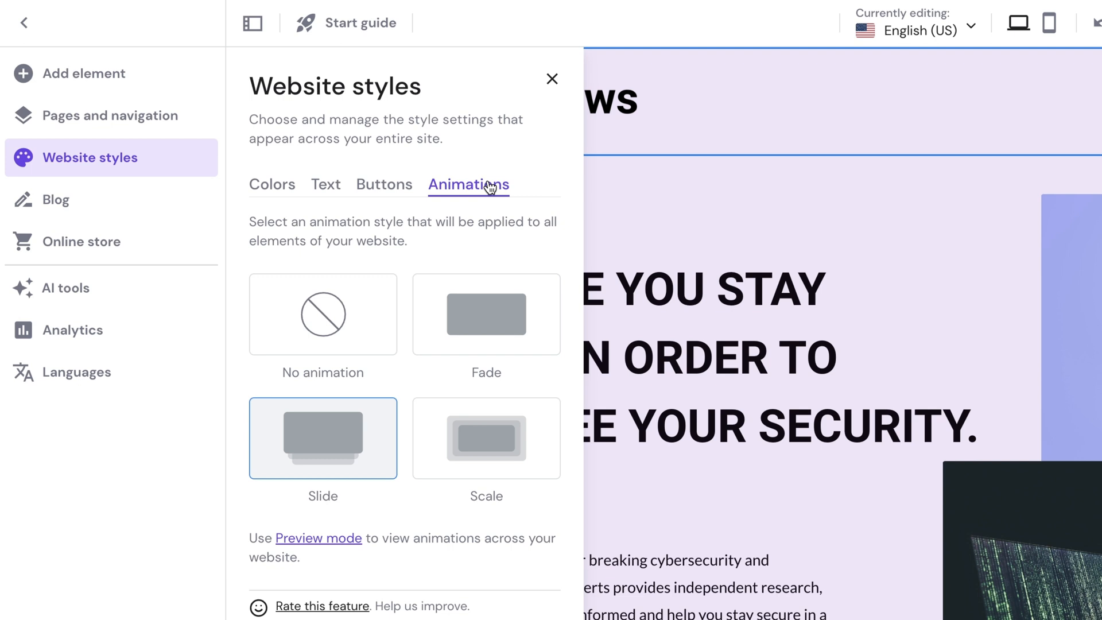
click(369, 192)
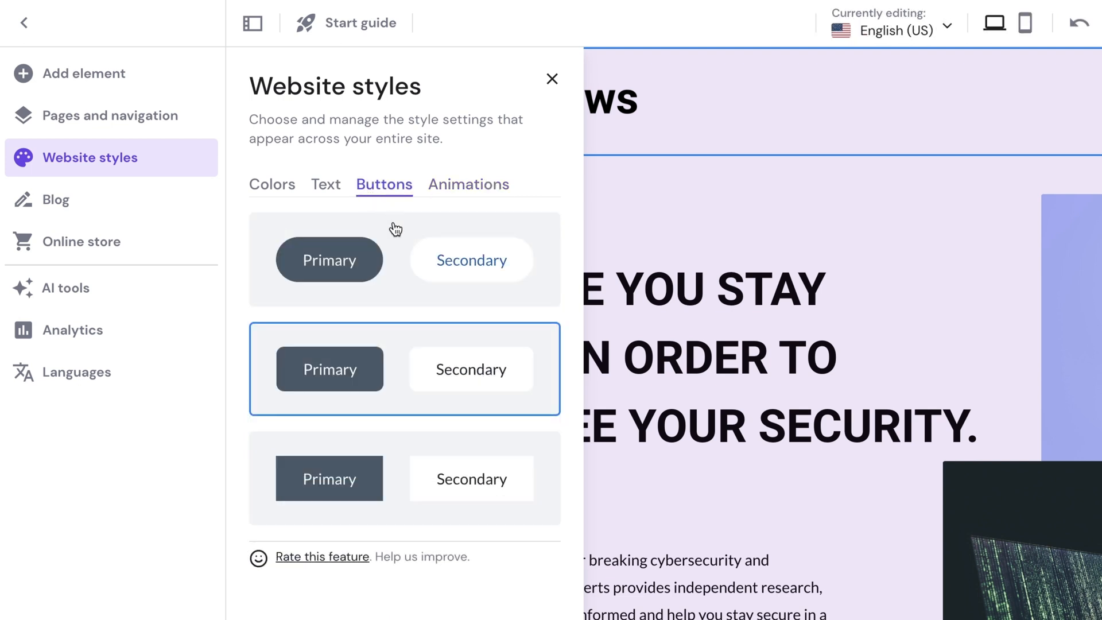
click(393, 255)
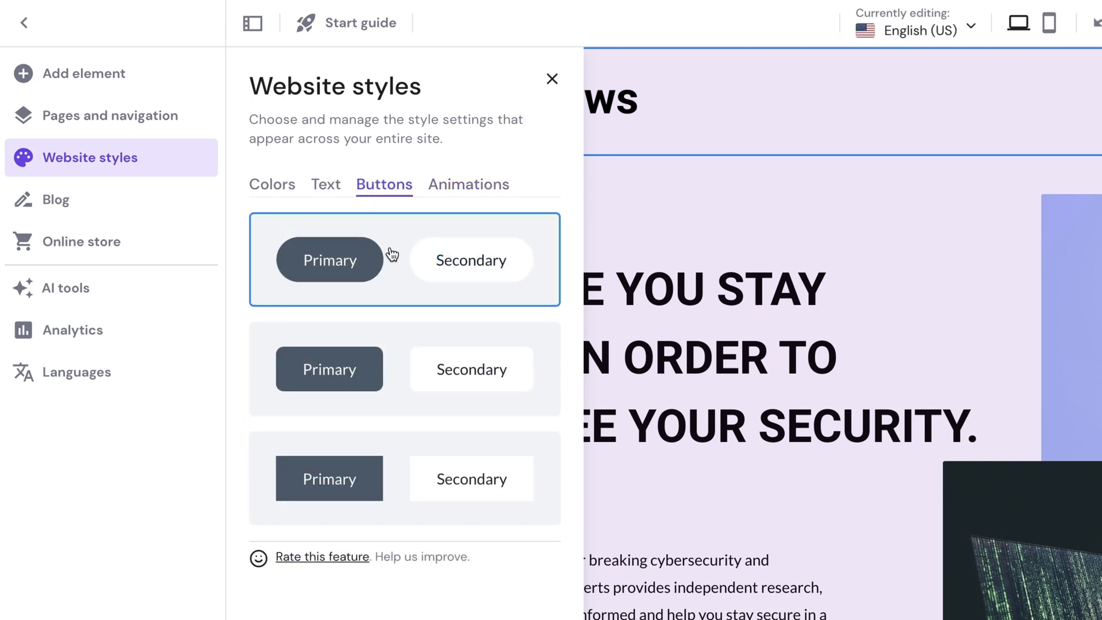
click(488, 185)
click(536, 319)
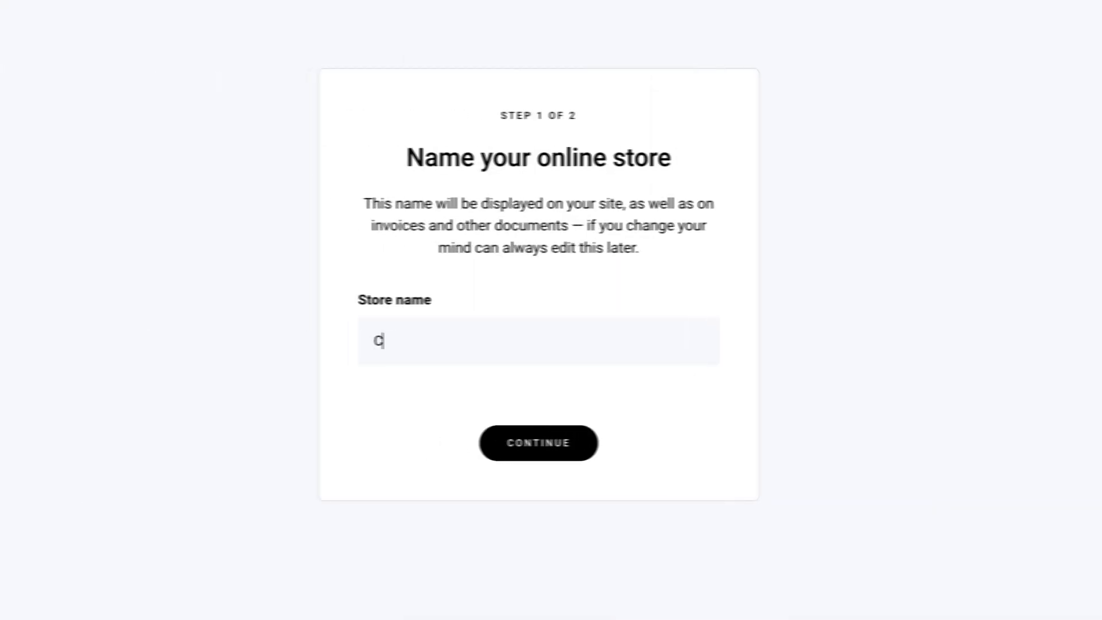
Name the online store "Cybernews Merch" and continue to its country and currency setup.
text(ybernews Merch)
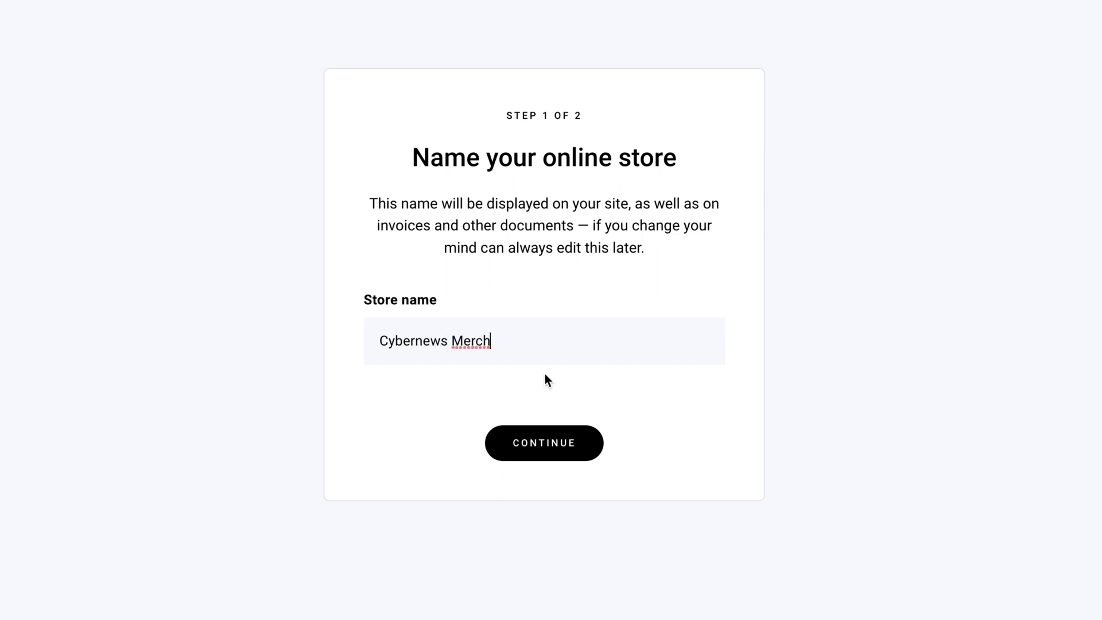
click(561, 443)
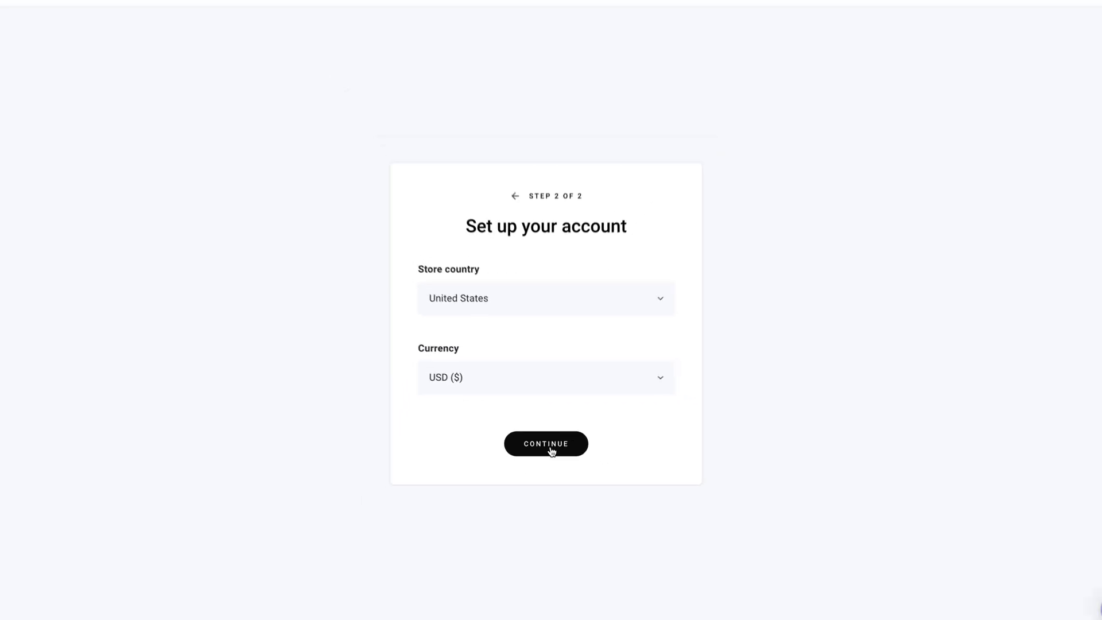
Confirm United States as the store country and USD ($) as the currency, and add the online store to the website.
click(551, 450)
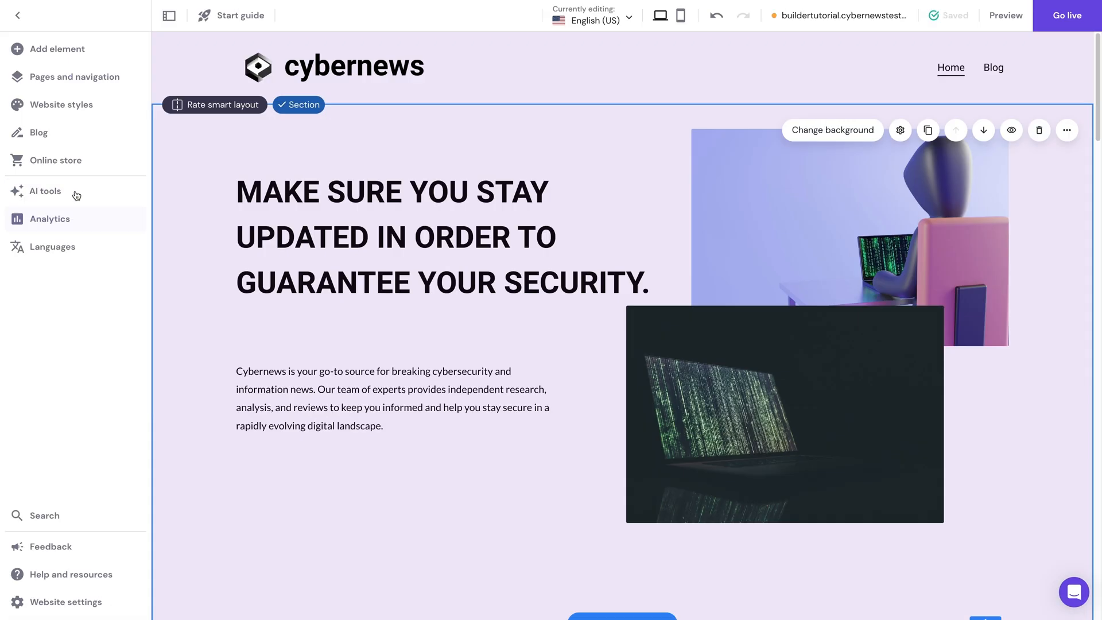
click(66, 162)
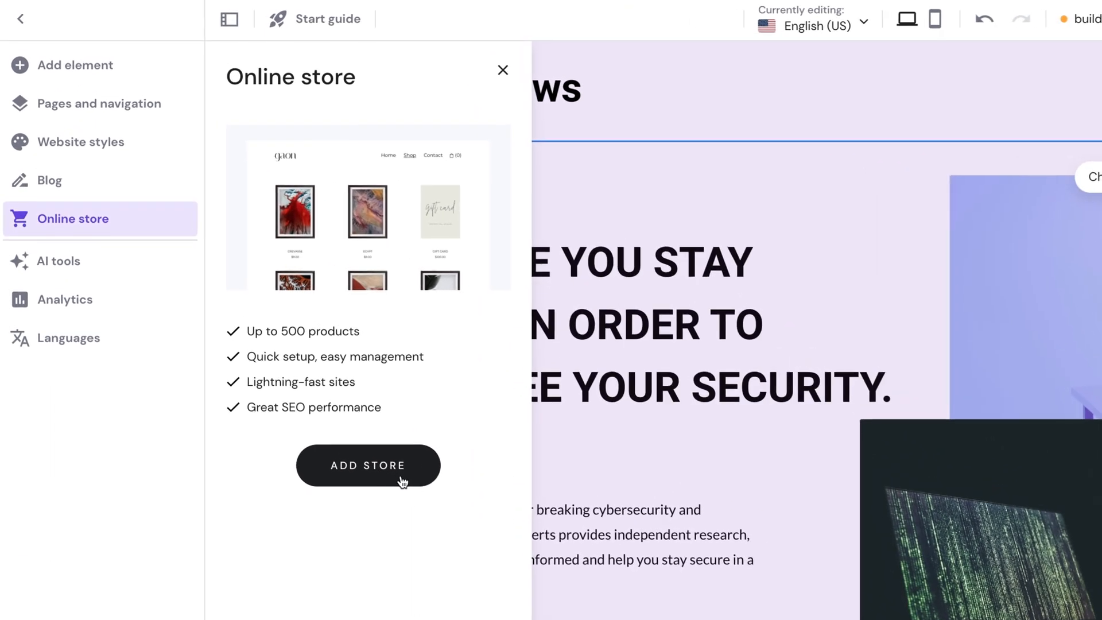
click(296, 351)
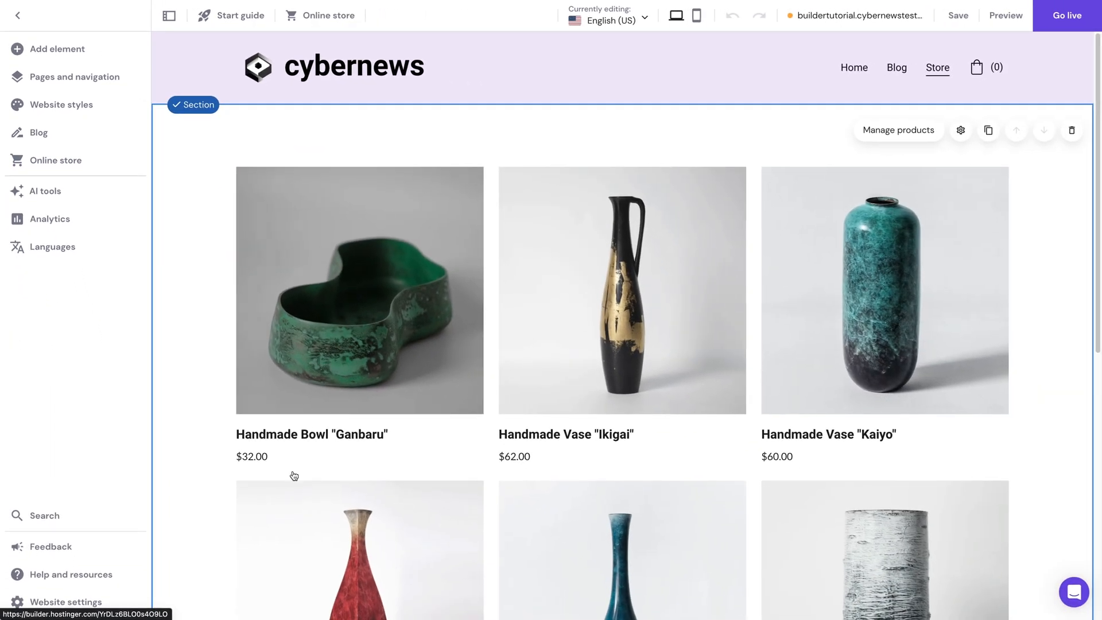
scroll(292, 473, down, 4)
scroll(944, 442, up, 3)
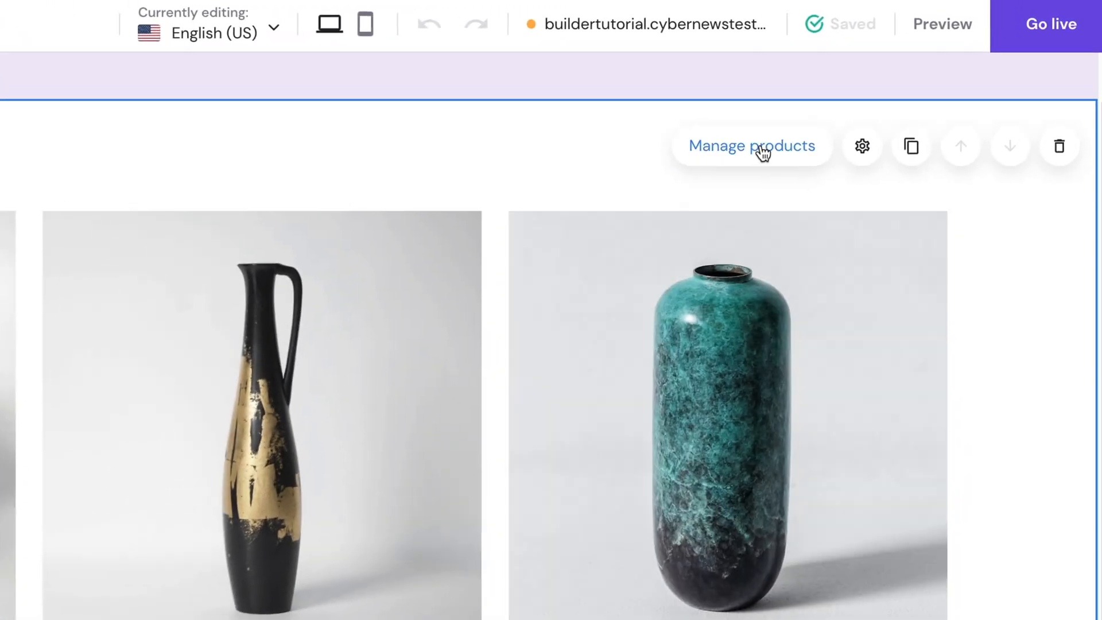
Open the Handmade Bowl "Ganbaru" product for editing and review the product form's title, ribbon, description and price fields.
click(763, 153)
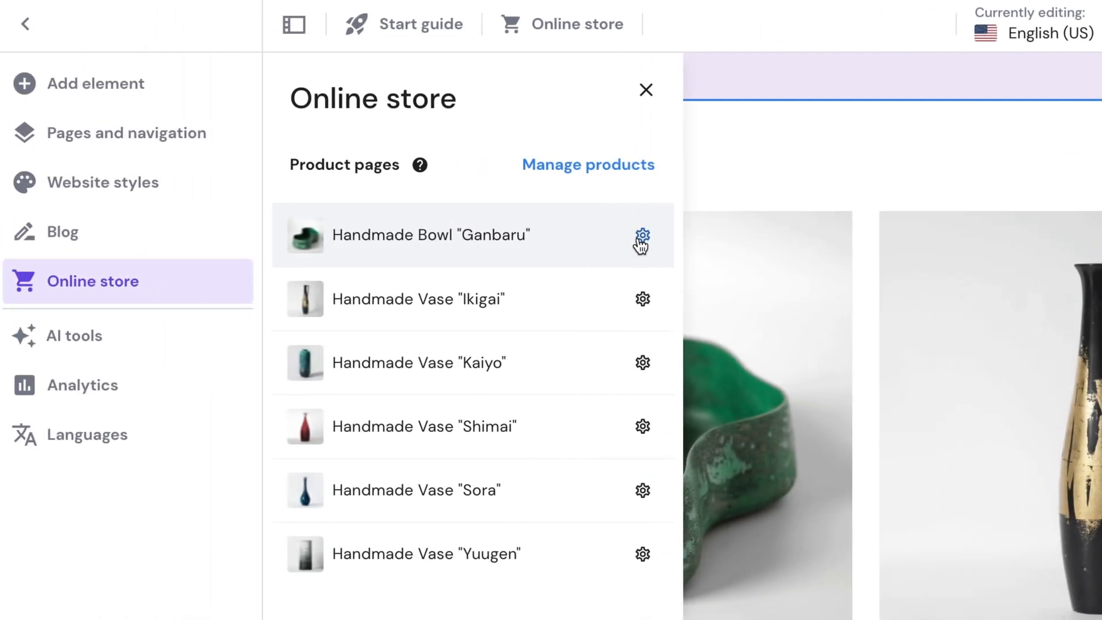
click(643, 236)
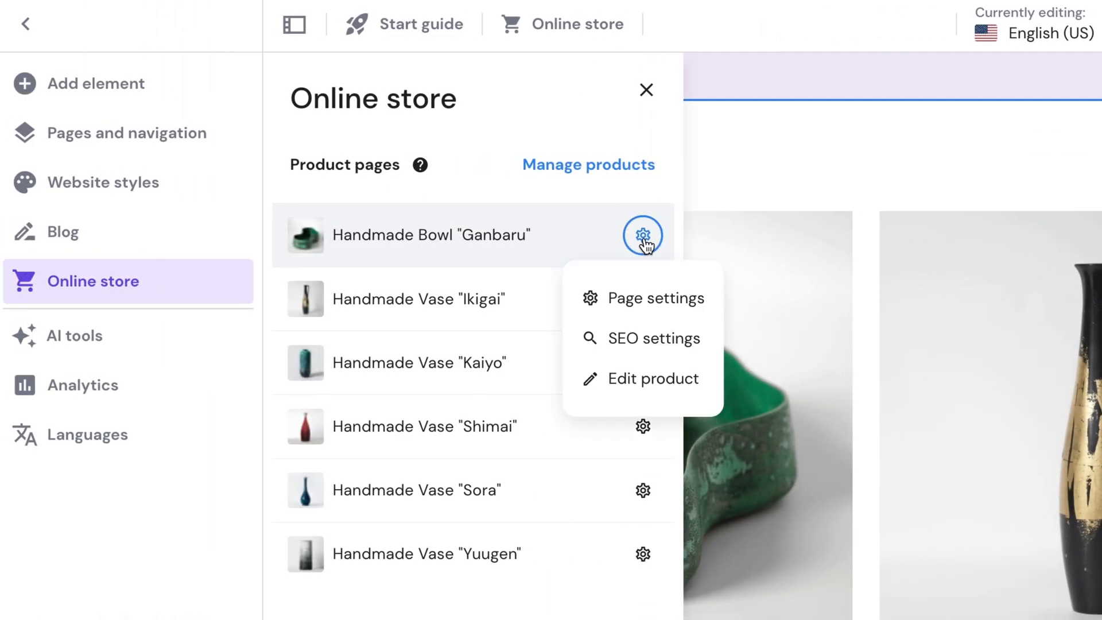
click(626, 388)
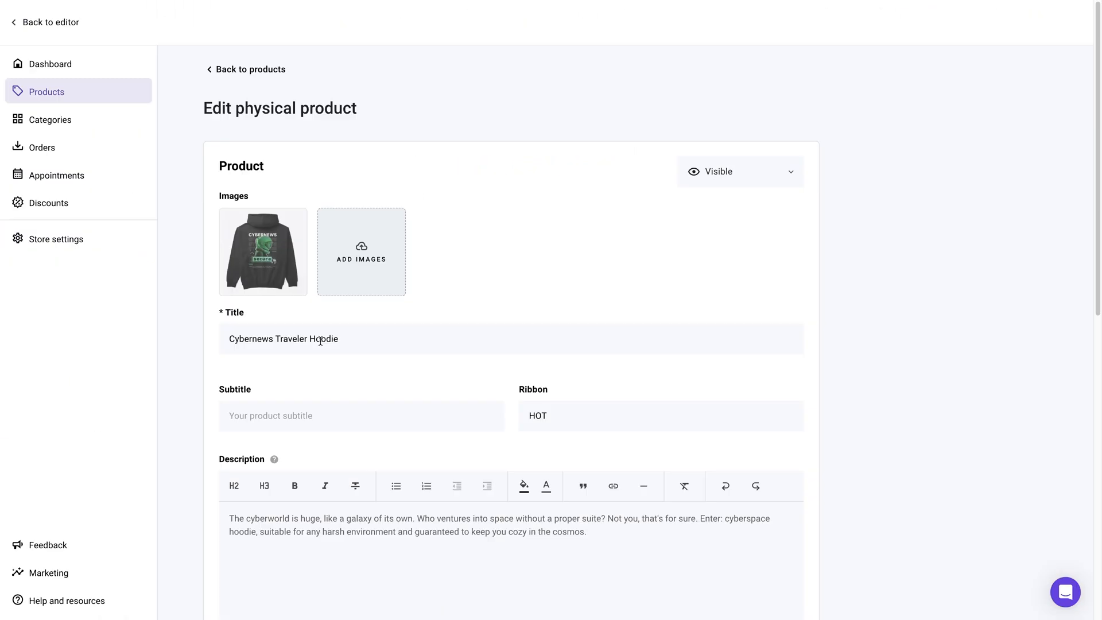
scroll(198, 385, down, 5)
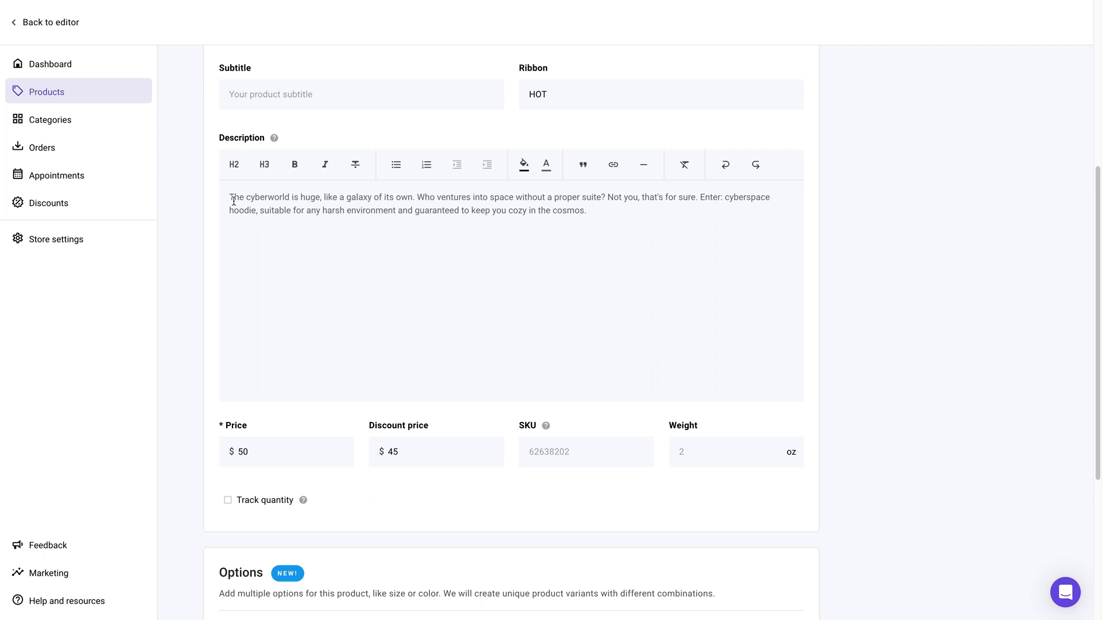
mouse_move(274, 137)
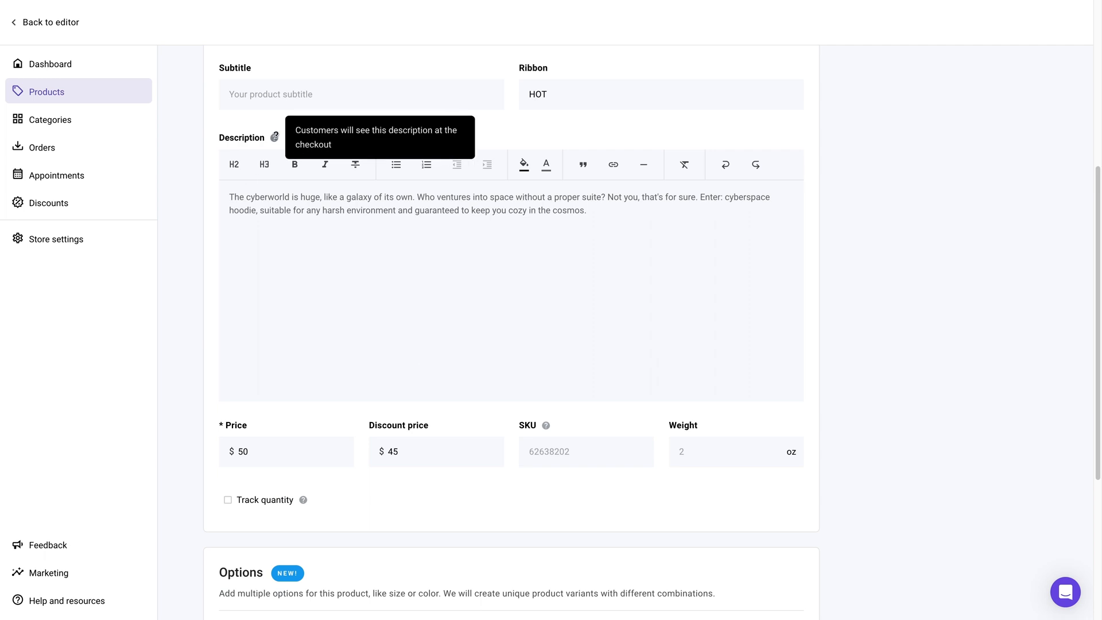
scroll(176, 376, down, 5)
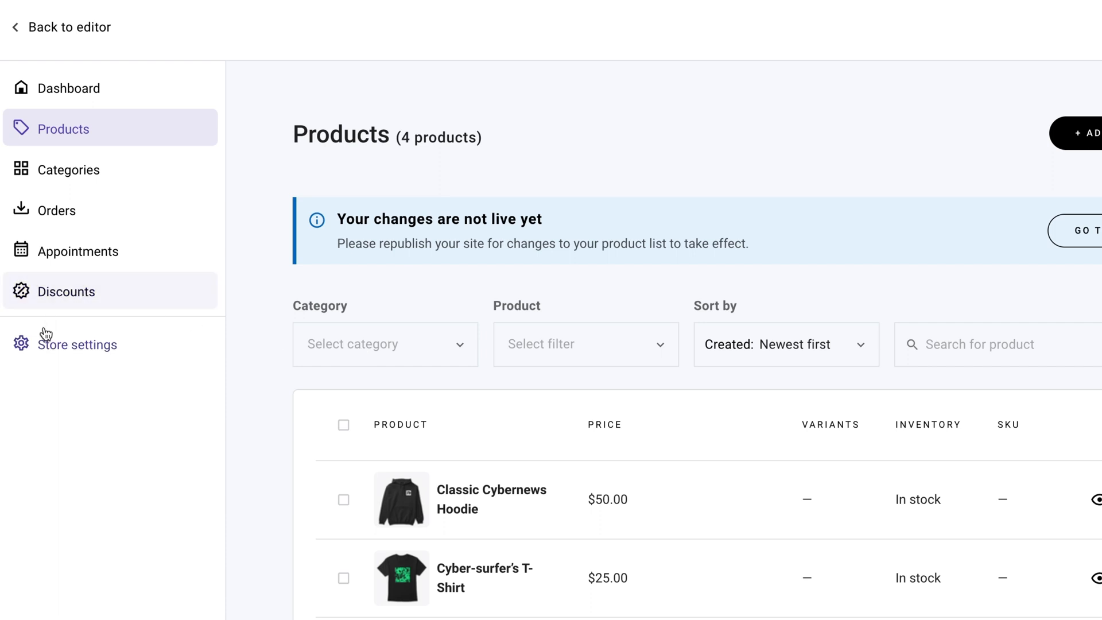
Review the Europe shipping zone and its Regular option in the store settings, and open the form for adding a tax region.
click(46, 334)
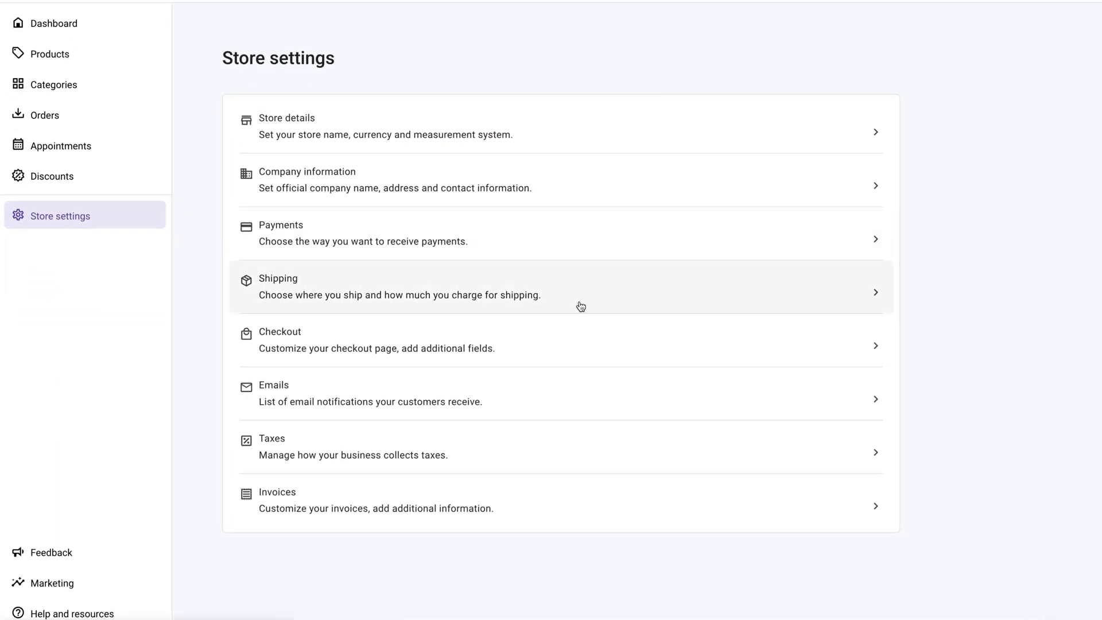
click(581, 306)
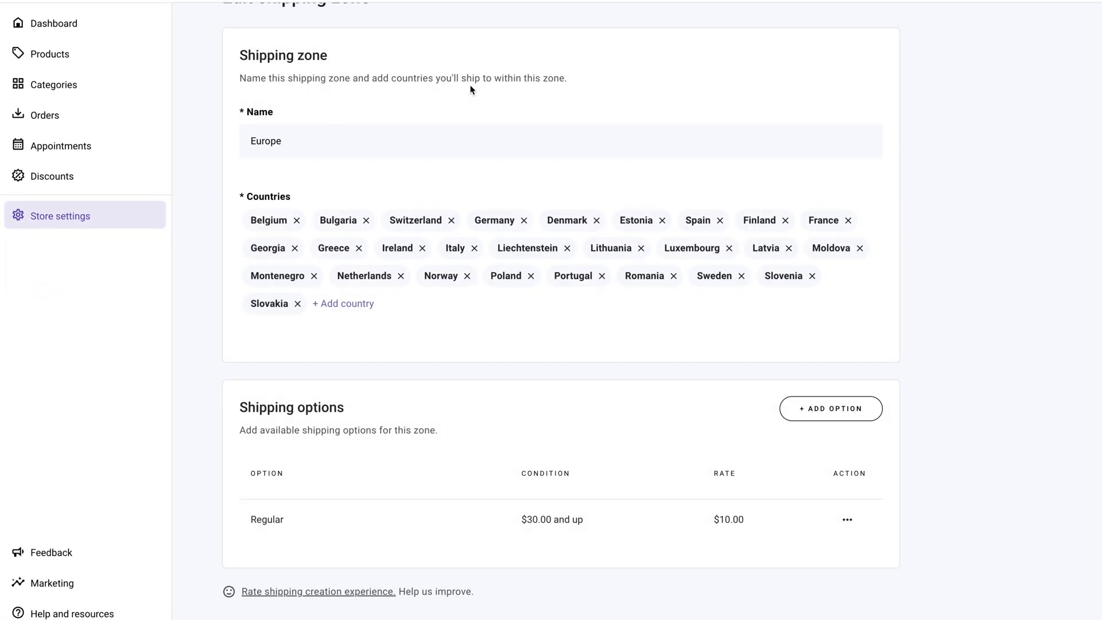
click(847, 520)
click(907, 509)
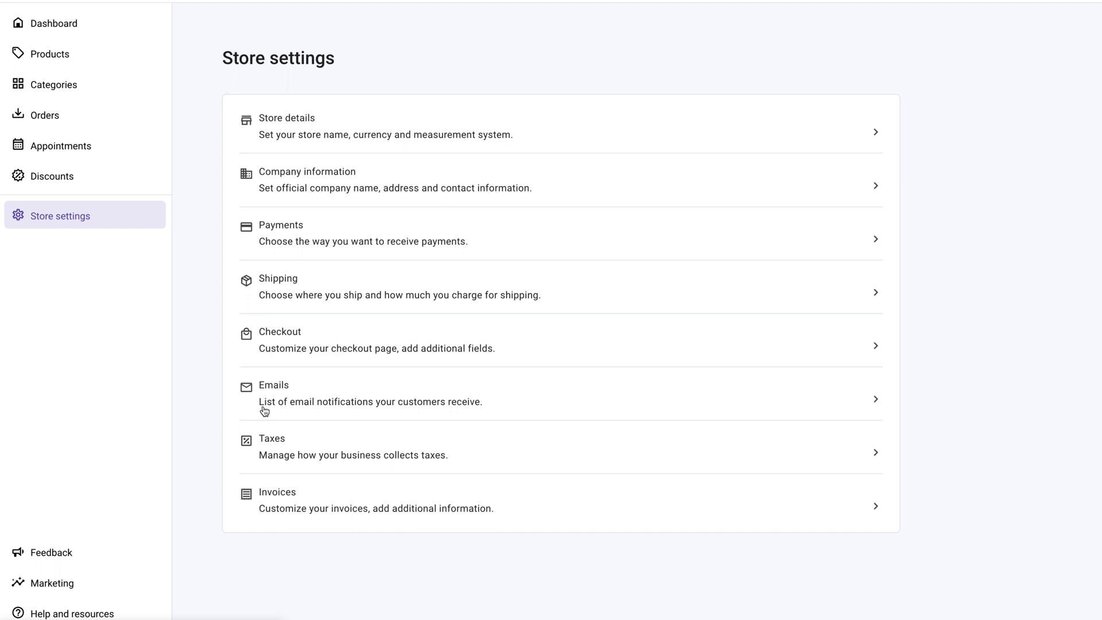
click(589, 453)
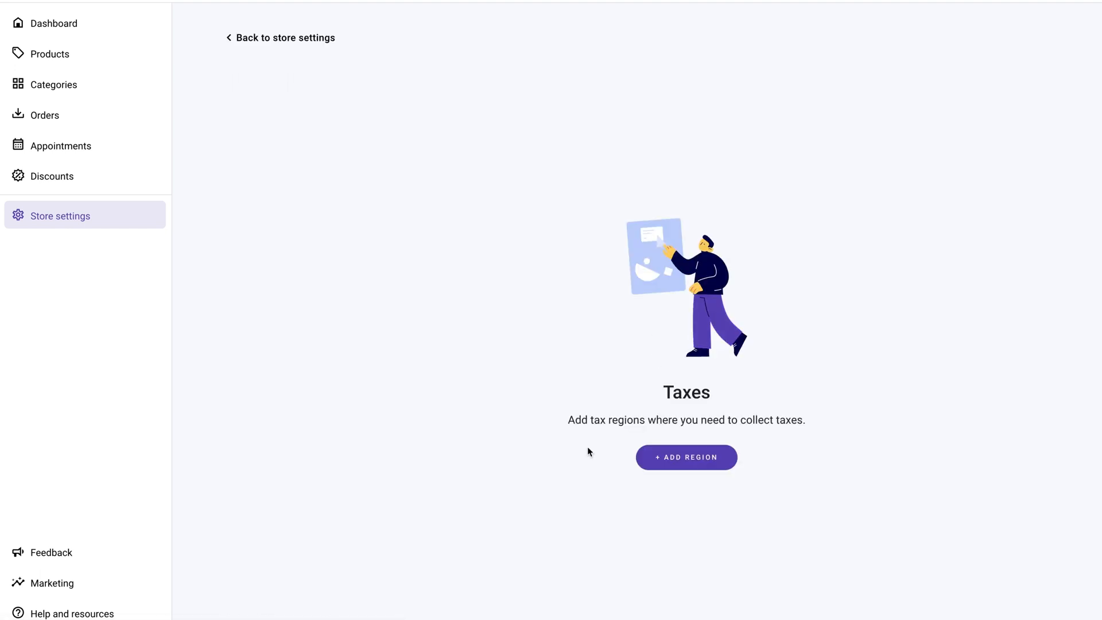
click(700, 460)
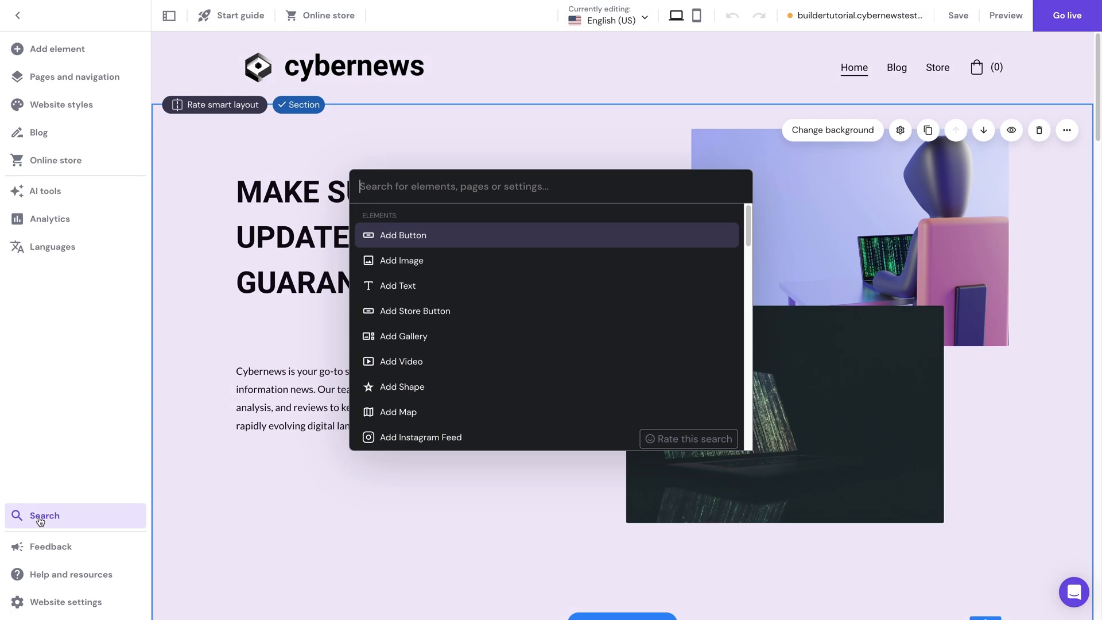
Find the favicon setting by searching for "settings", open the favicon image selection, and enable the website's cookie banner.
text(settings)
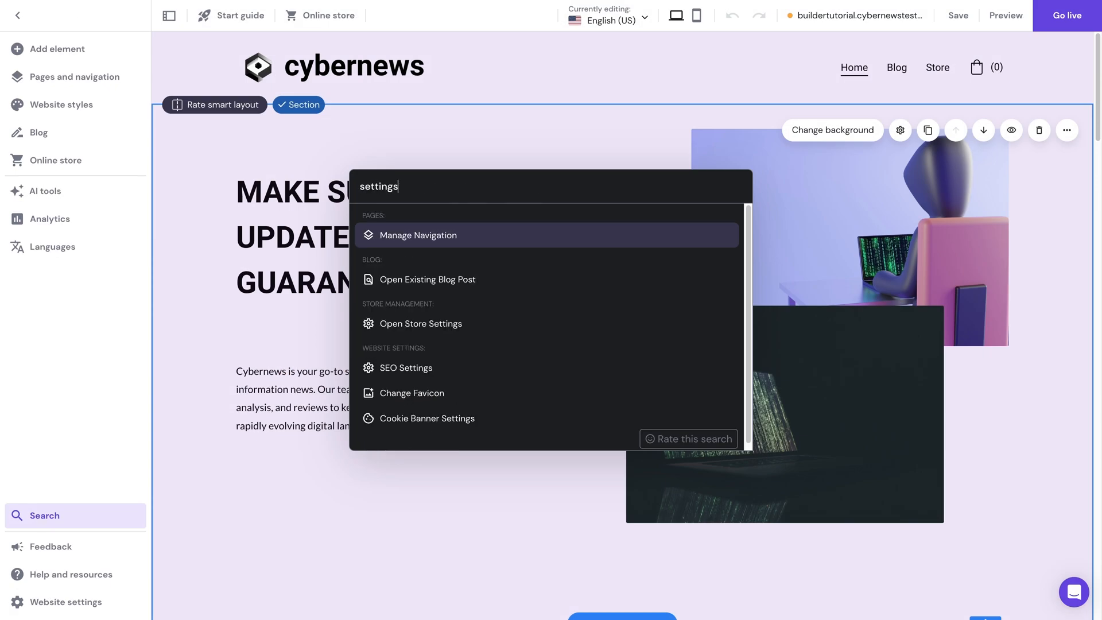
click(453, 395)
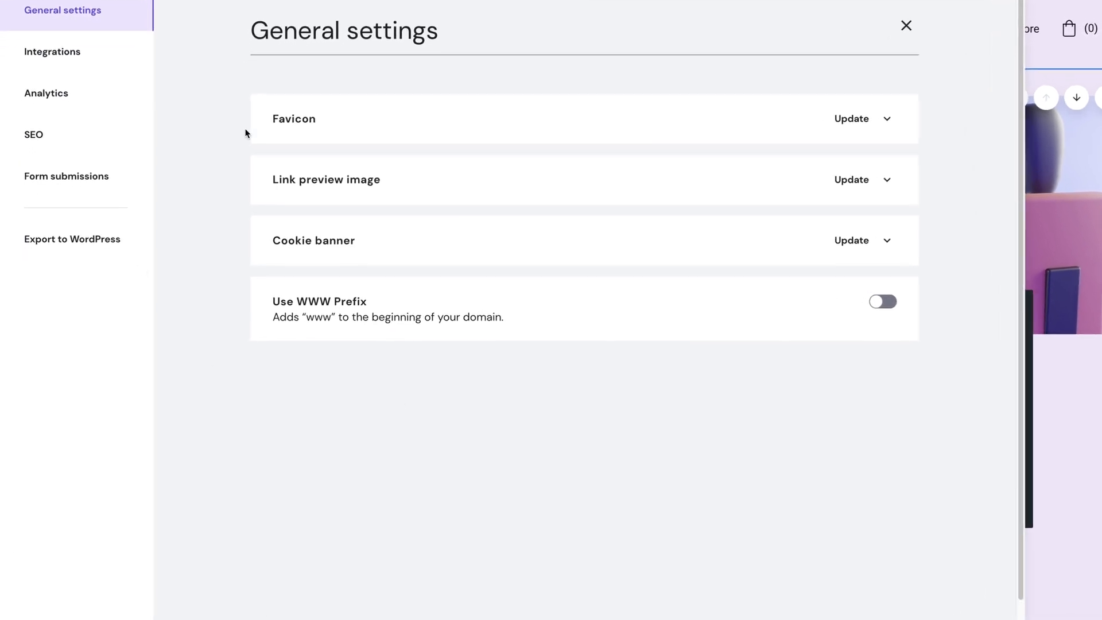
click(890, 119)
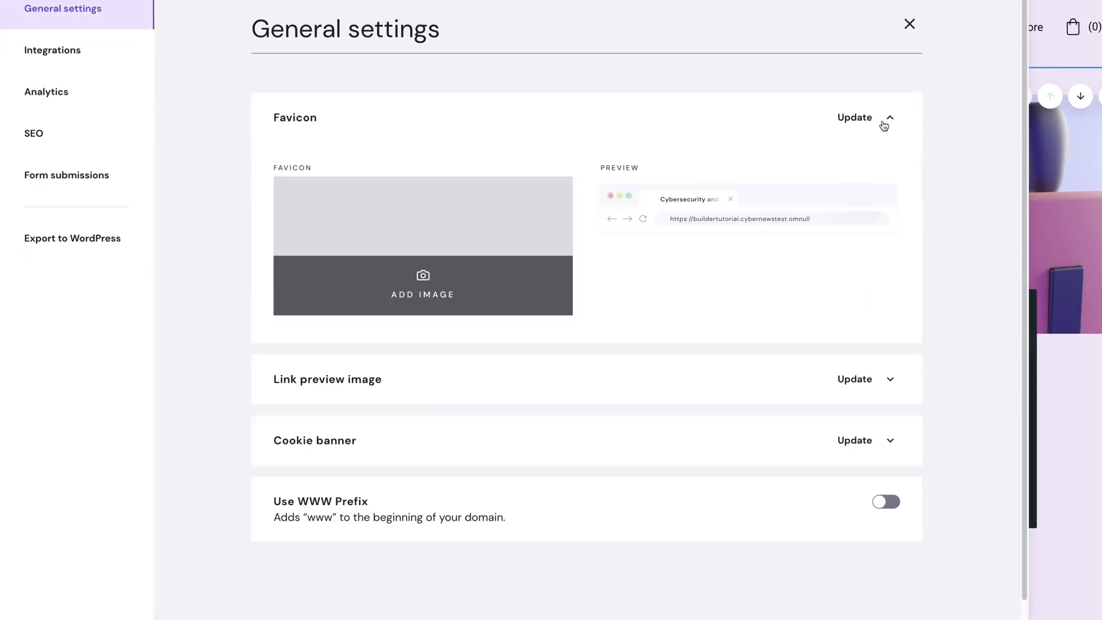
click(432, 291)
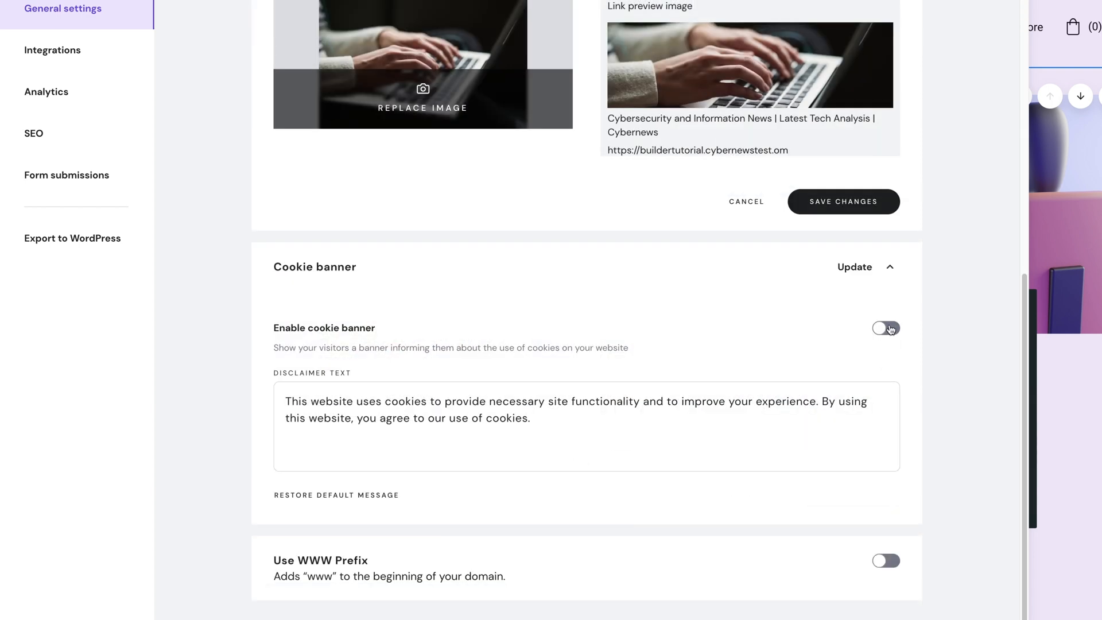
click(892, 328)
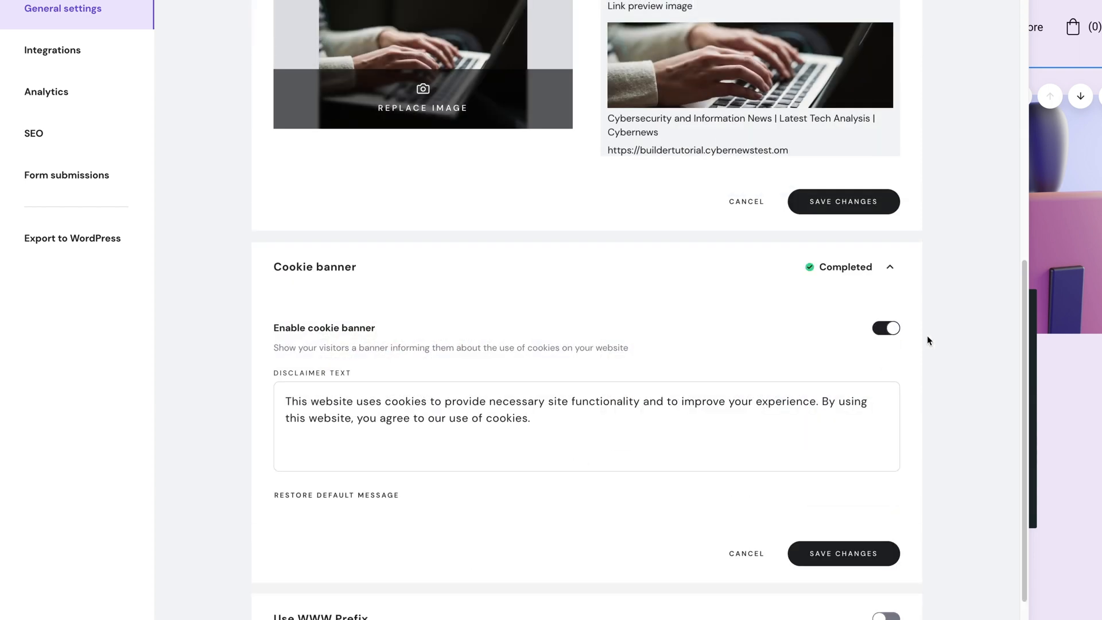
Connect Google Analytics in the website integrations by pasting the Google Analytics ID and saving it.
click(57, 64)
scroll(998, 418, down, 5)
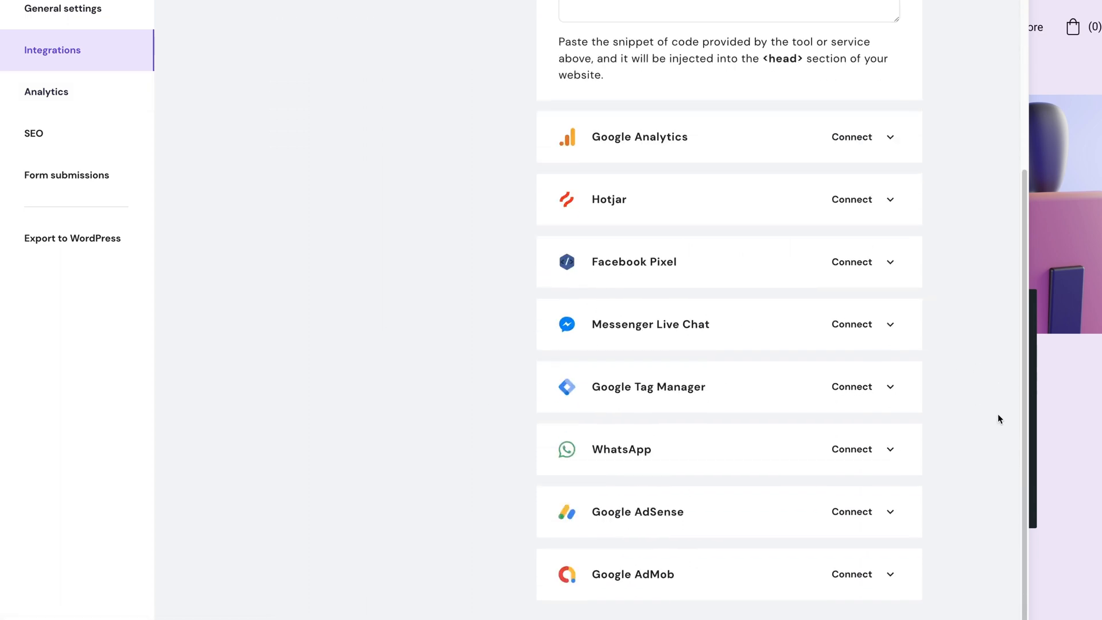
click(890, 137)
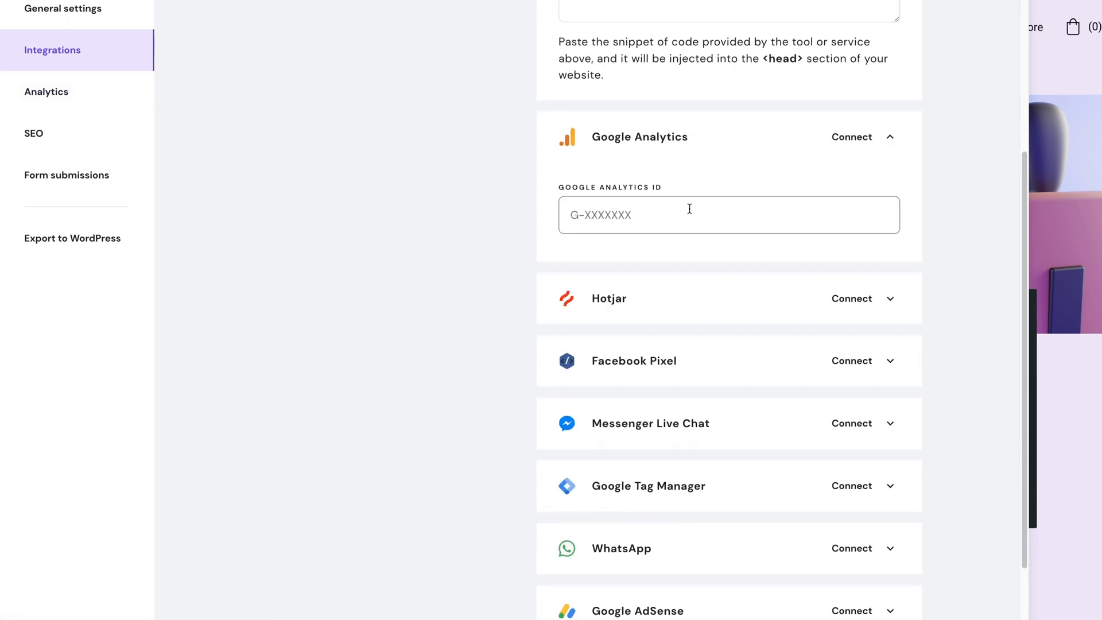
key(ctrl+v)
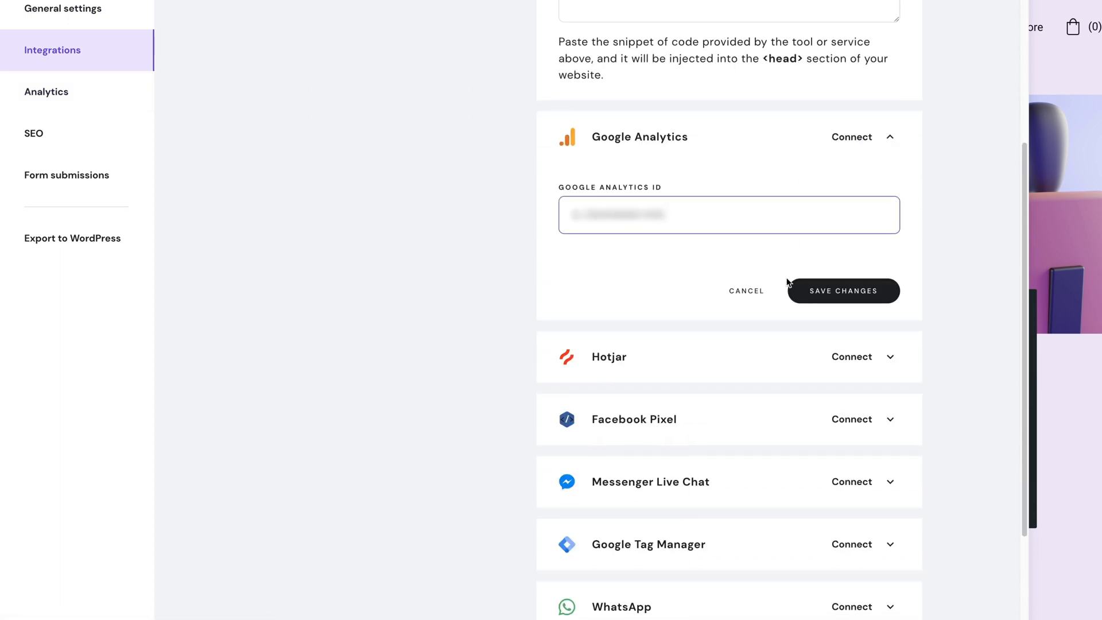
click(880, 303)
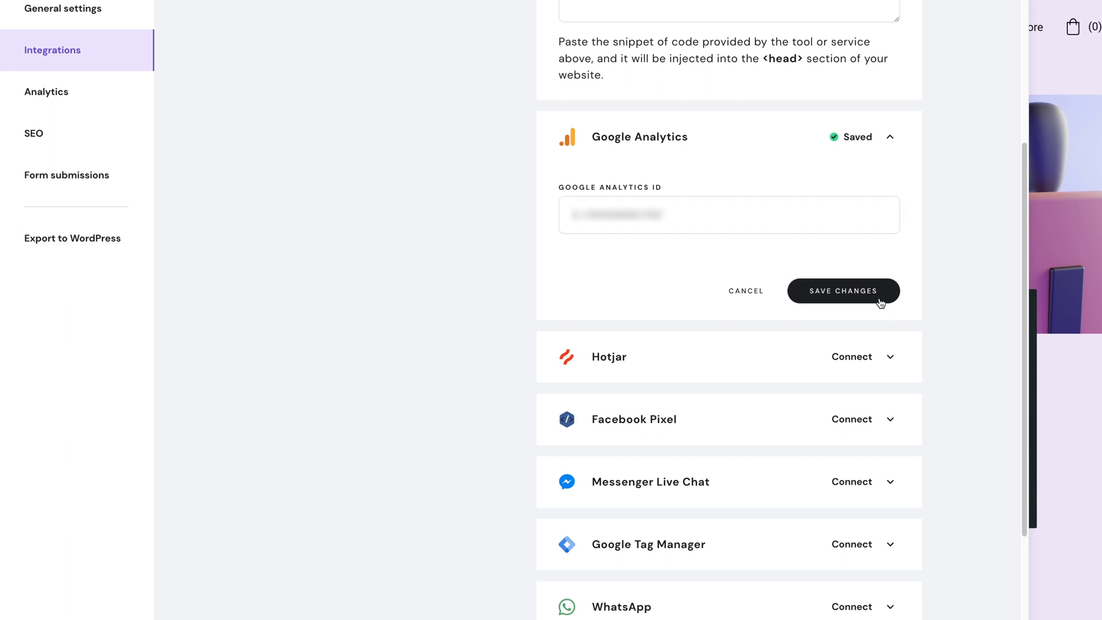
Examine the site's traffic analytics for the last 7 days, including sessions over time and sessions by country.
click(45, 98)
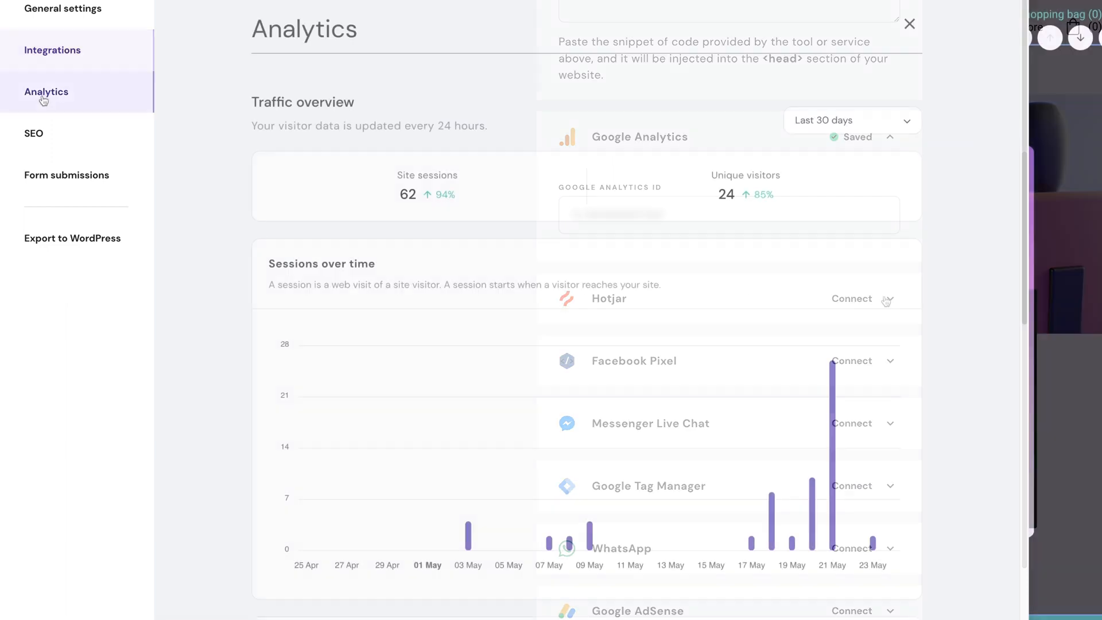
mouse_move(467, 537)
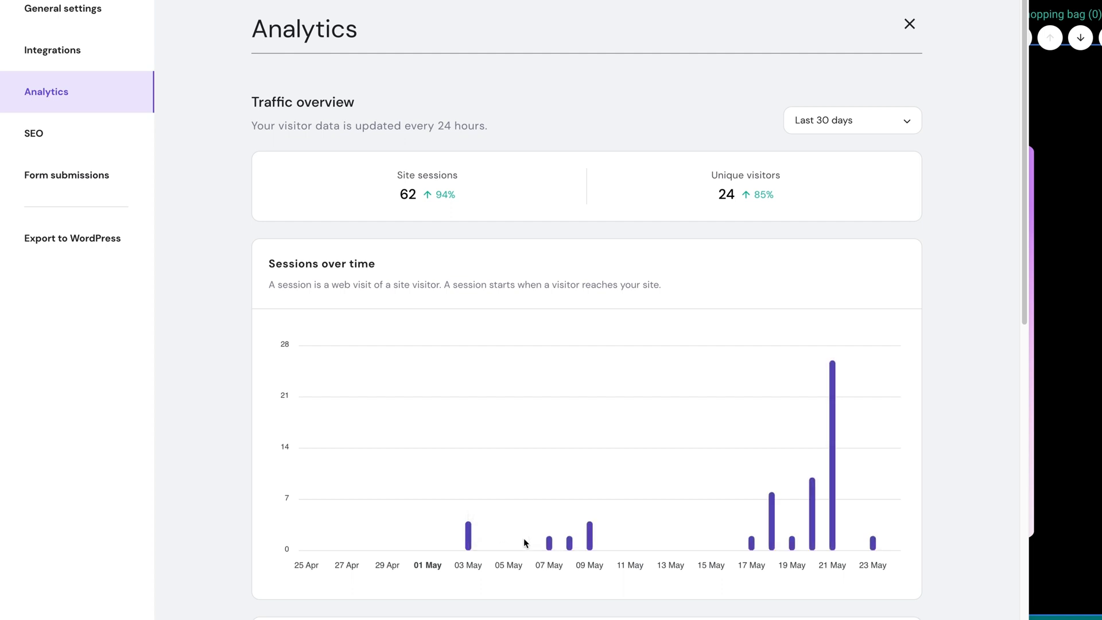
mouse_move(836, 498)
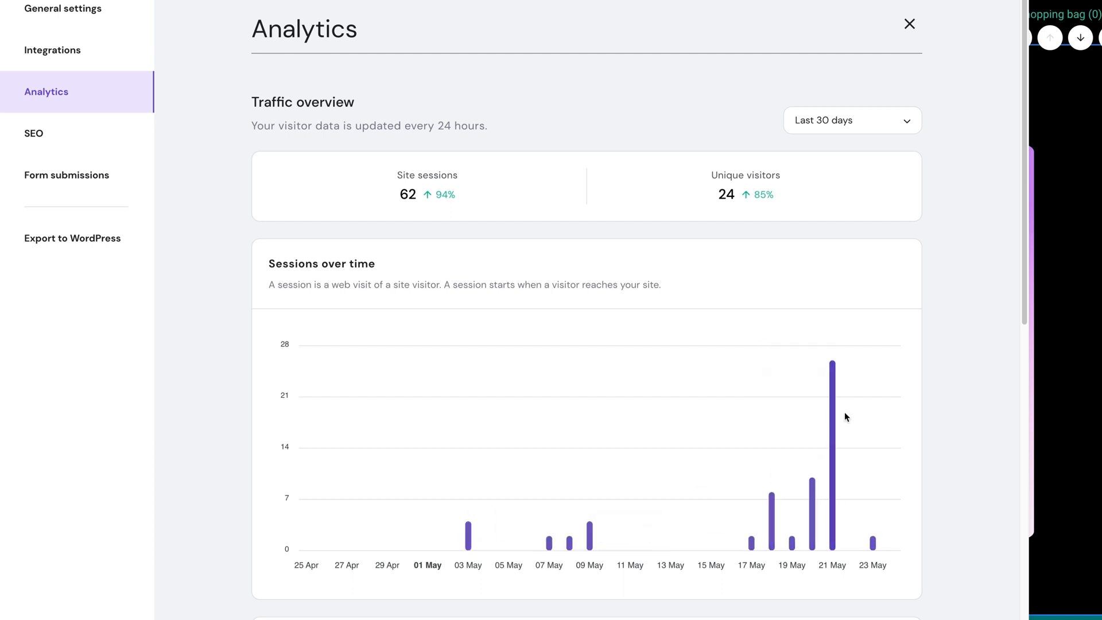
click(874, 122)
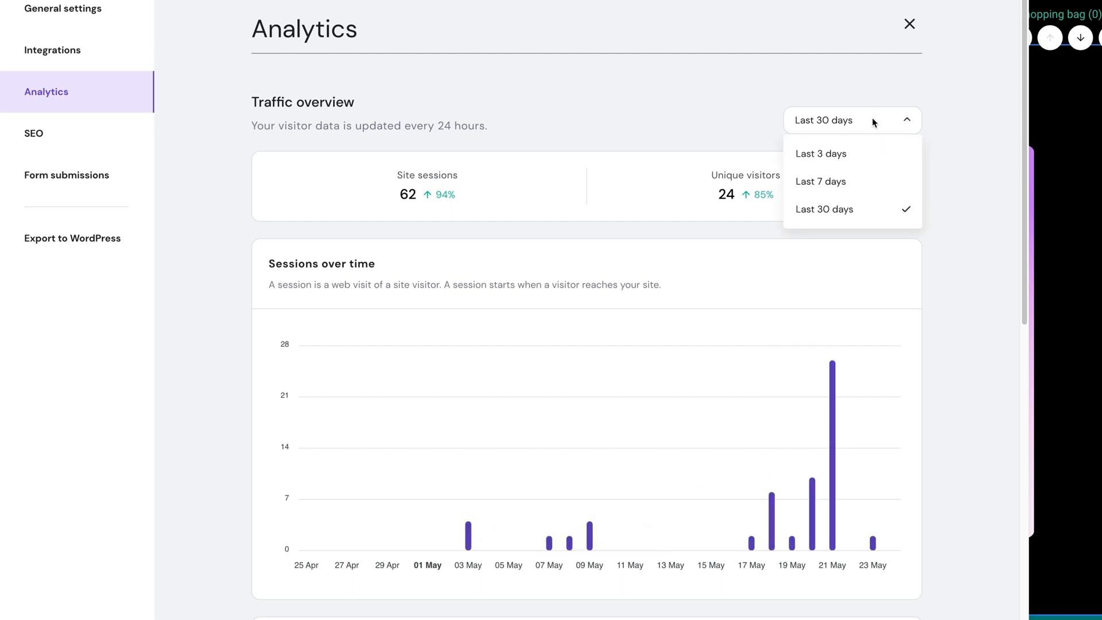
click(837, 181)
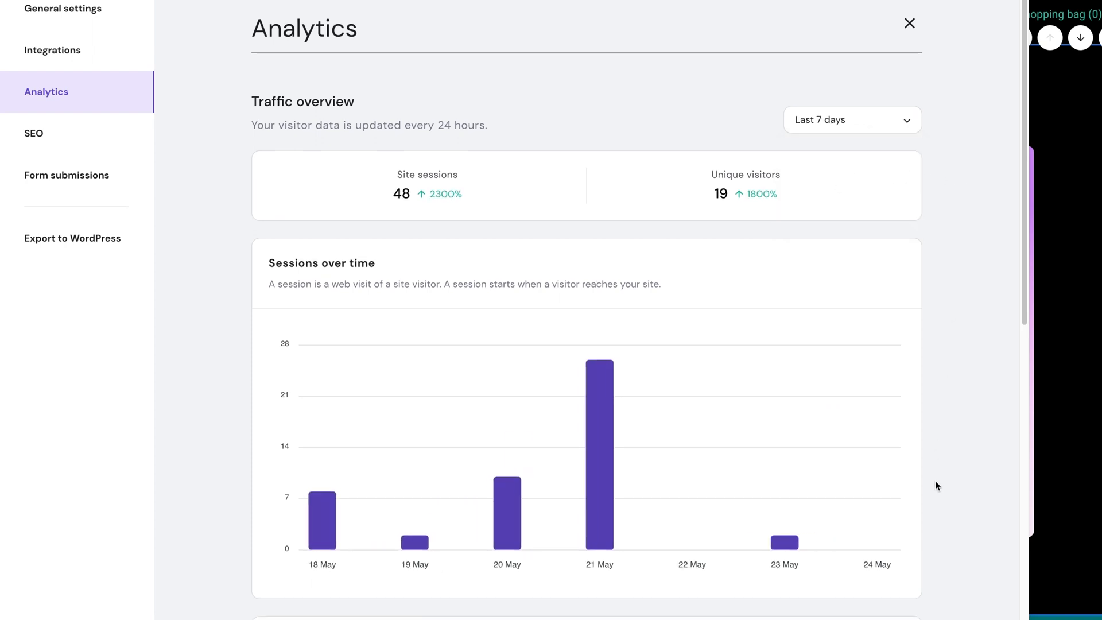
scroll(935, 482, down, 5)
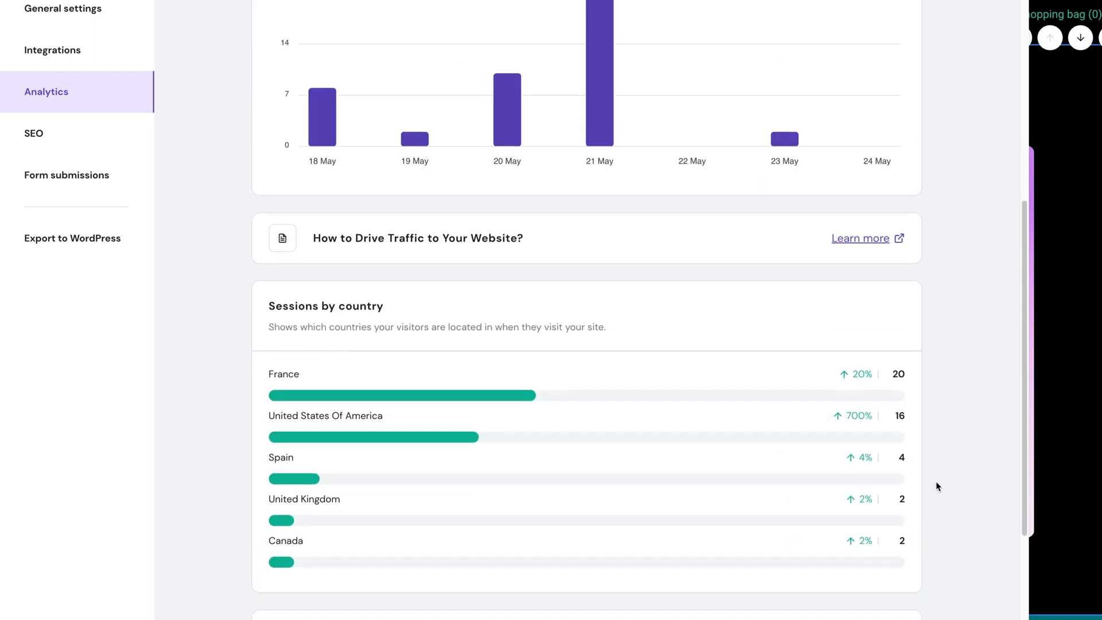
scroll(975, 484, down, 3)
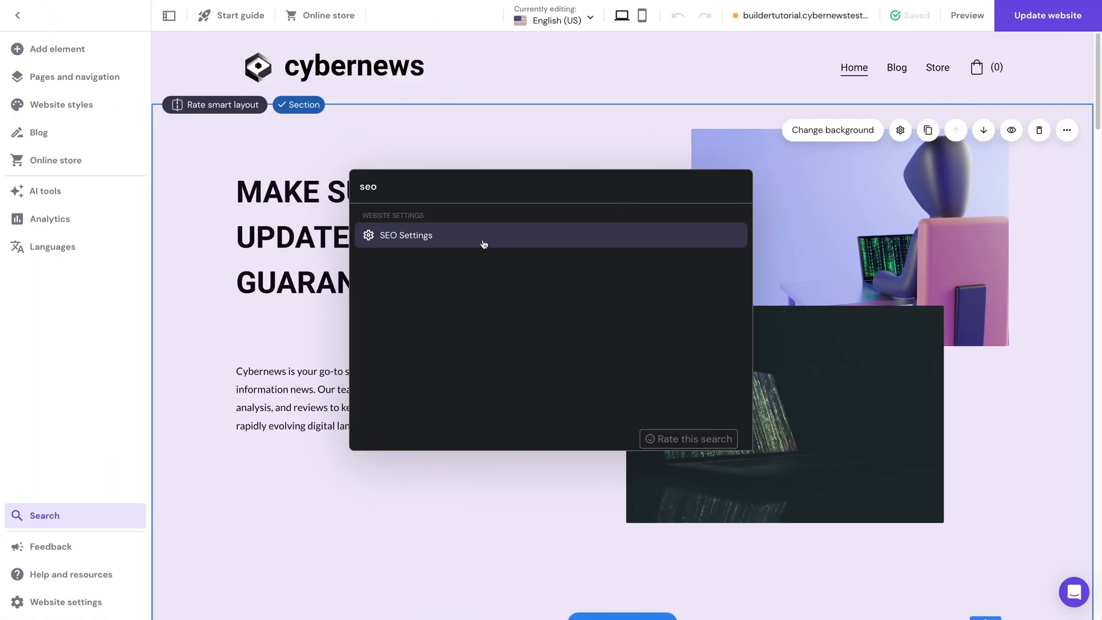
In the Blog page's SEO setup, submit a description covering Cybernews' latest cybersecurity and information news, independent research, product reviews and tech analysis.
click(484, 244)
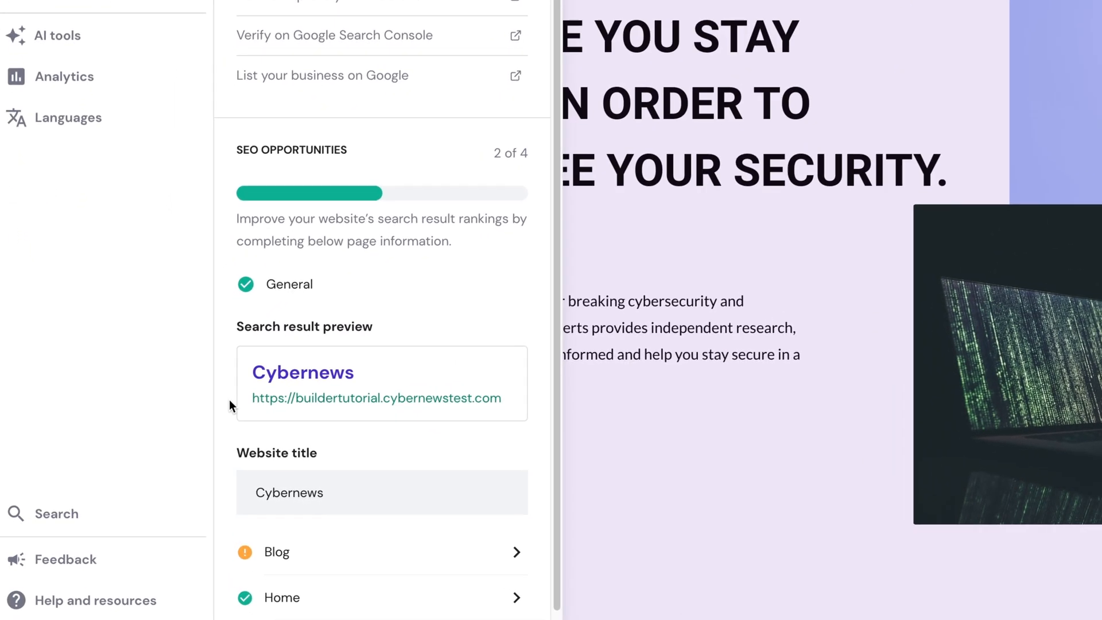
scroll(195, 421, down, 1)
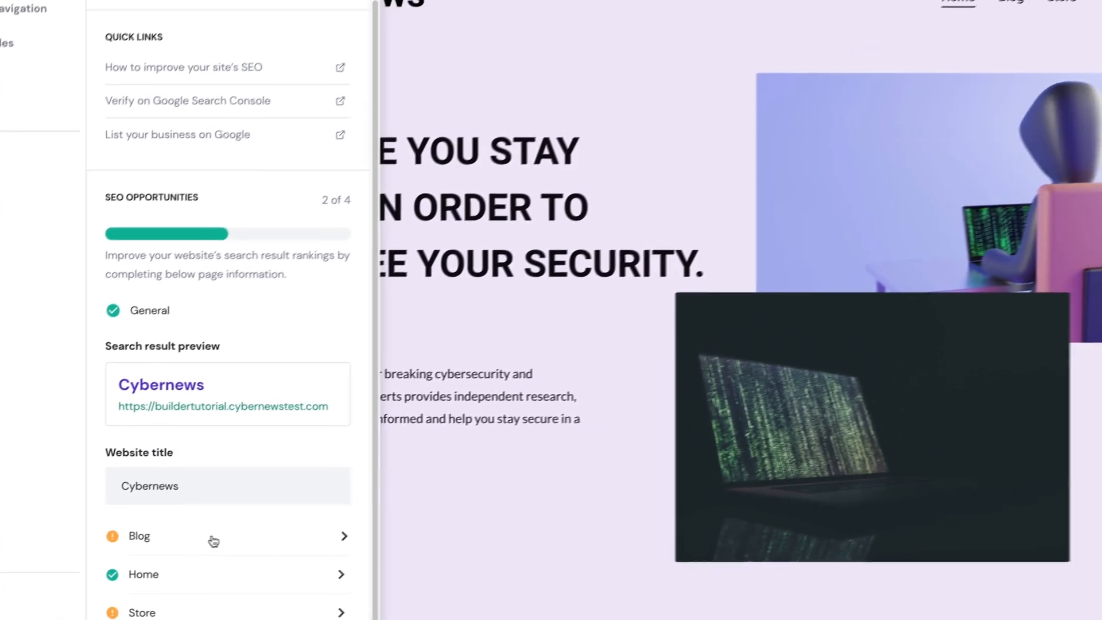
click(213, 541)
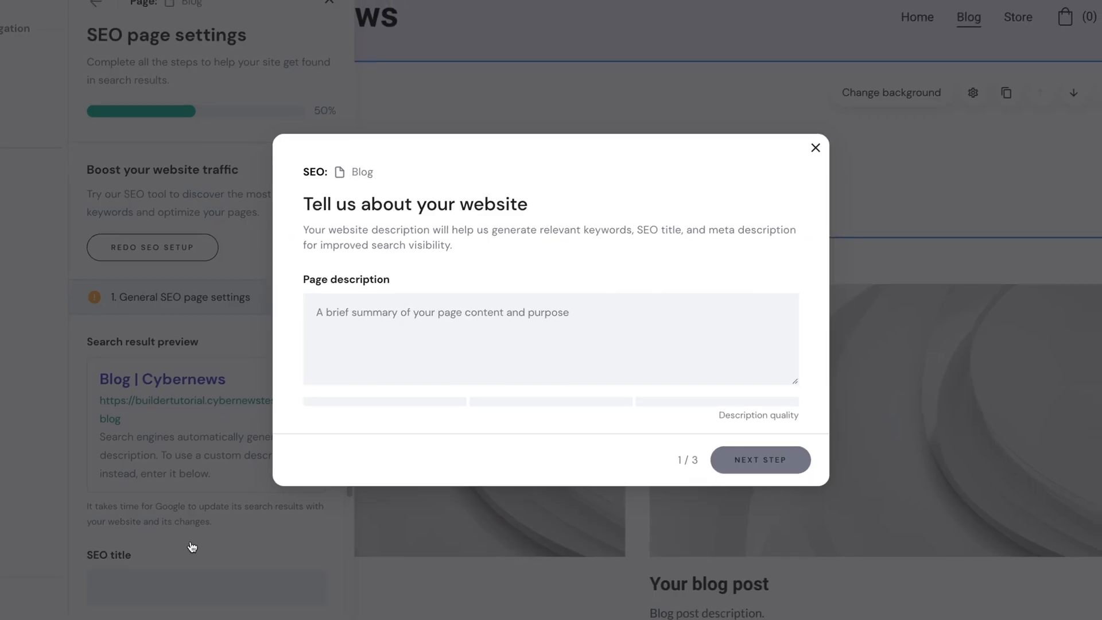
click(484, 319)
text(Stay informed with the latest cybersecurity and information news from Cybernews. Our experts offer independent research, product reviews, and tech analysis to keep you up-to-date.)
click(753, 460)
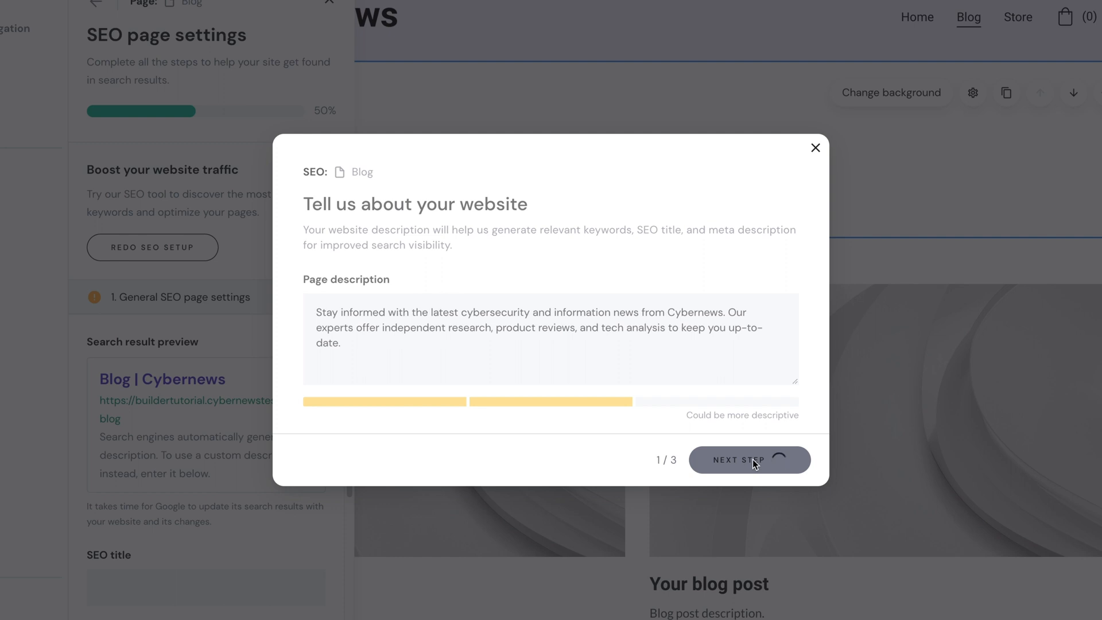
Swap the keyword information news for independent research, keeping cybersecurity and tech analysis, and continue the Blog page's SEO setup.
click(497, 335)
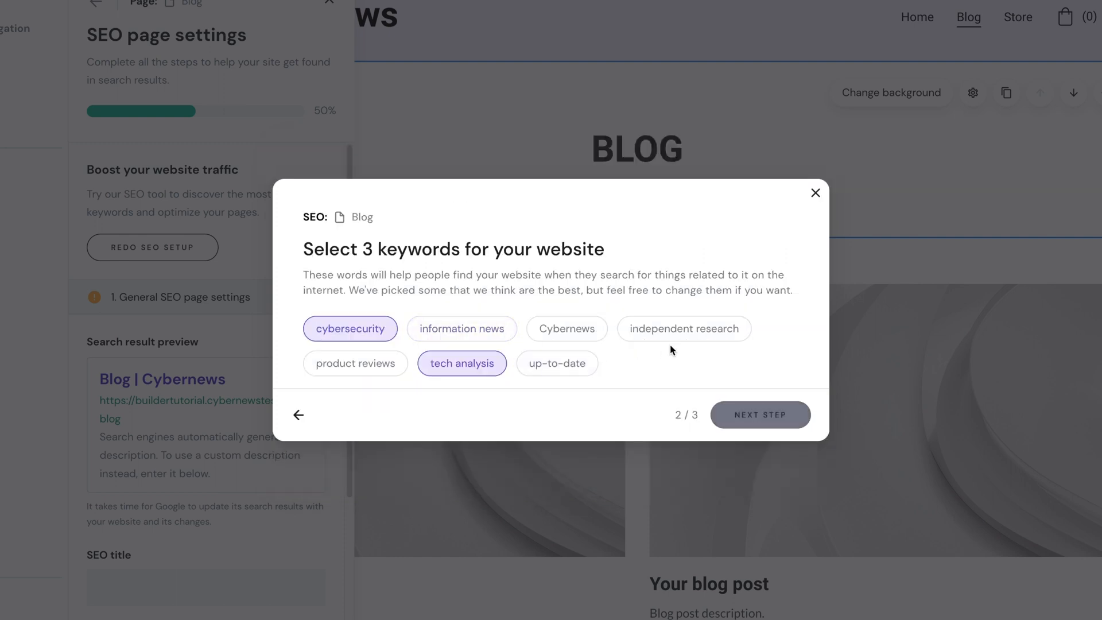
click(691, 339)
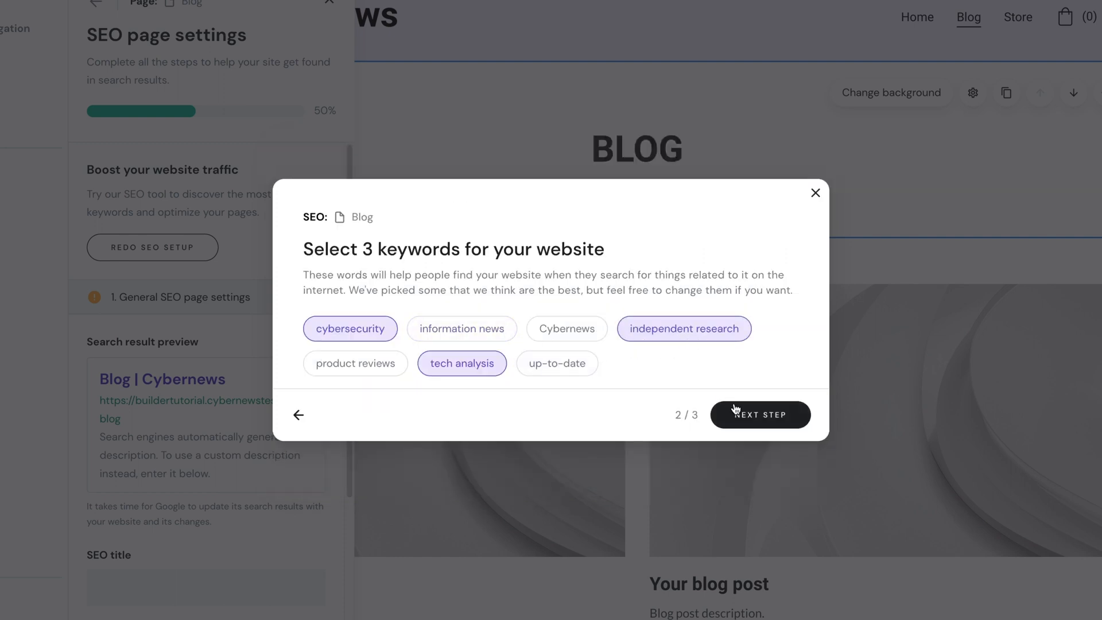
click(753, 415)
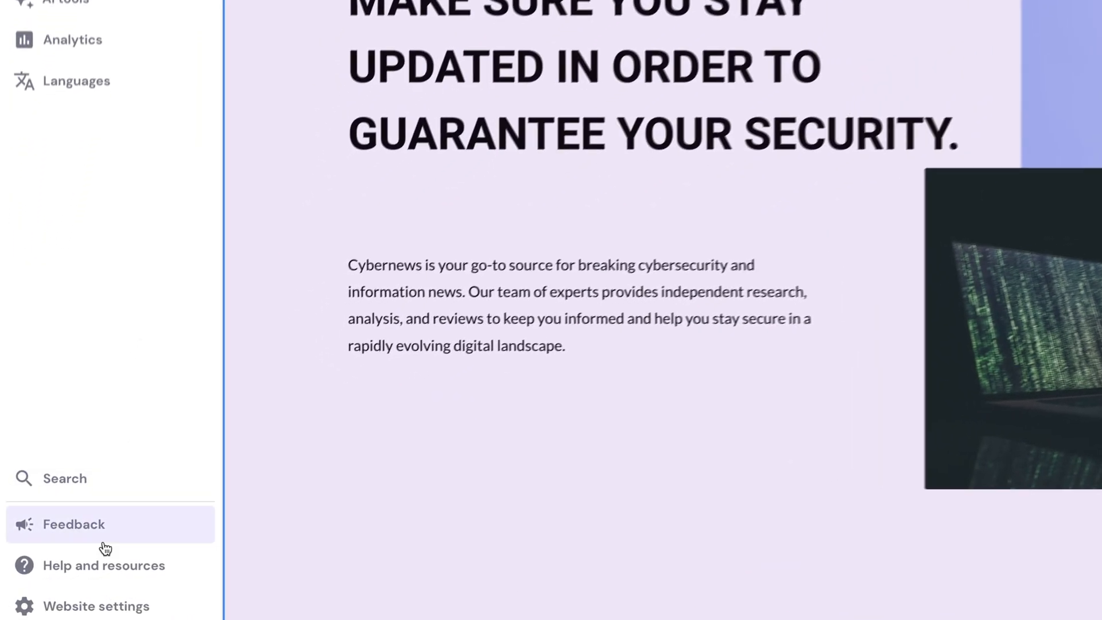
Look through the help articles in the help resources and take the quick tour past its page editing and element adding introductions.
click(61, 575)
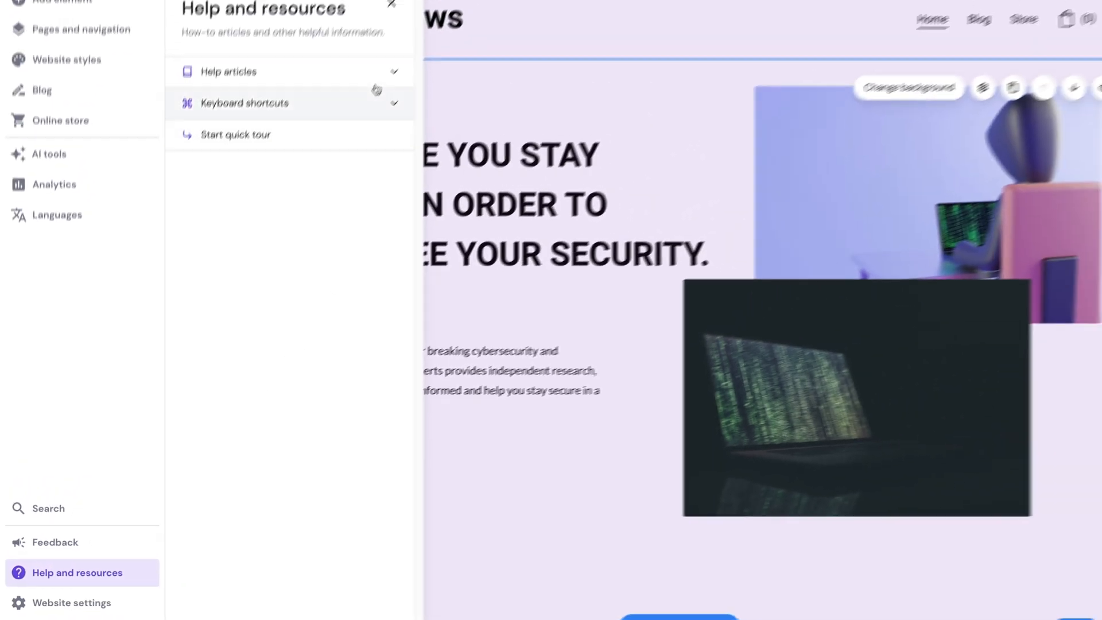
click(379, 74)
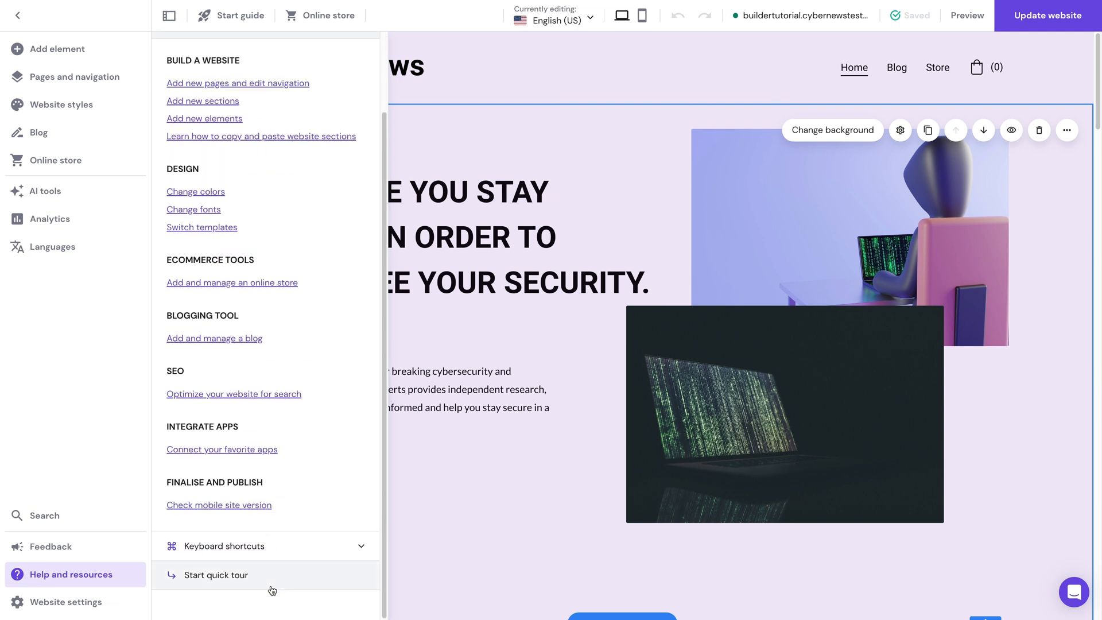
click(271, 583)
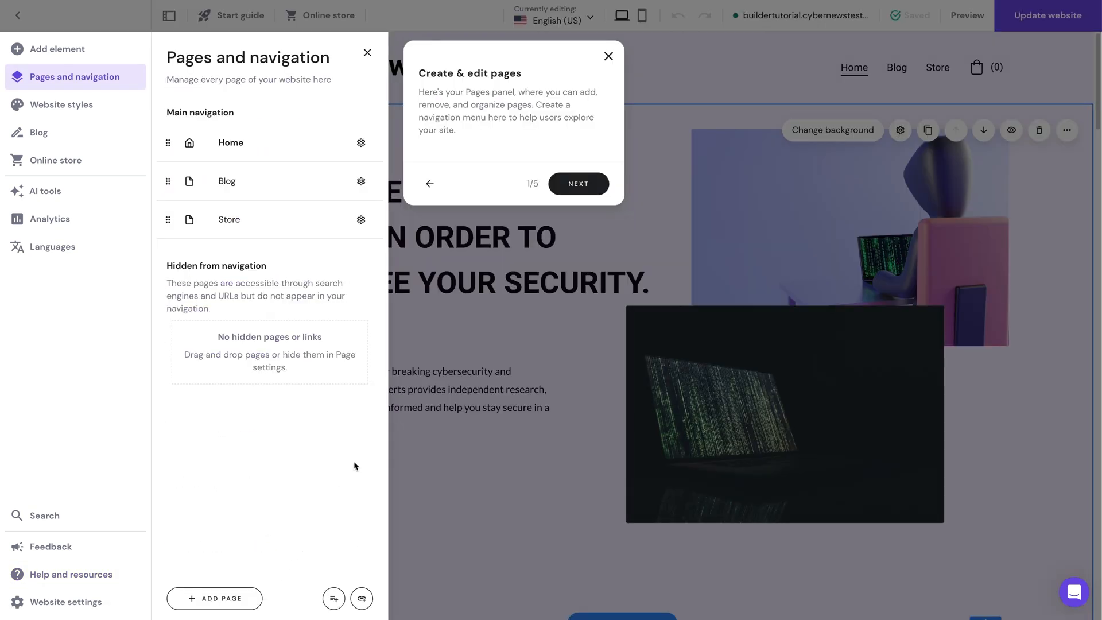
click(576, 185)
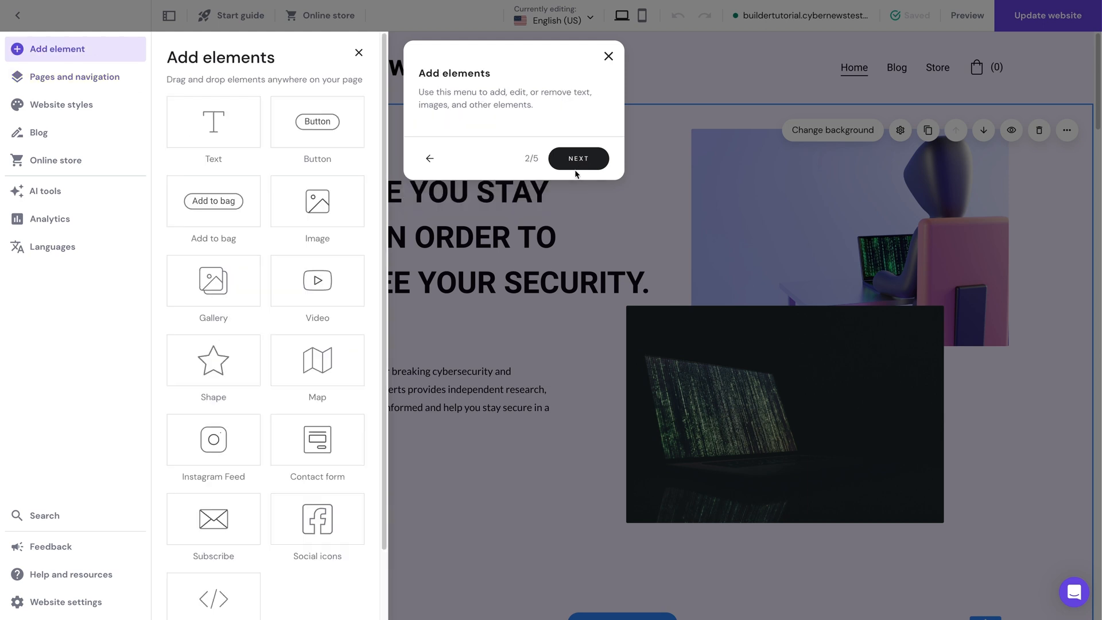
click(577, 166)
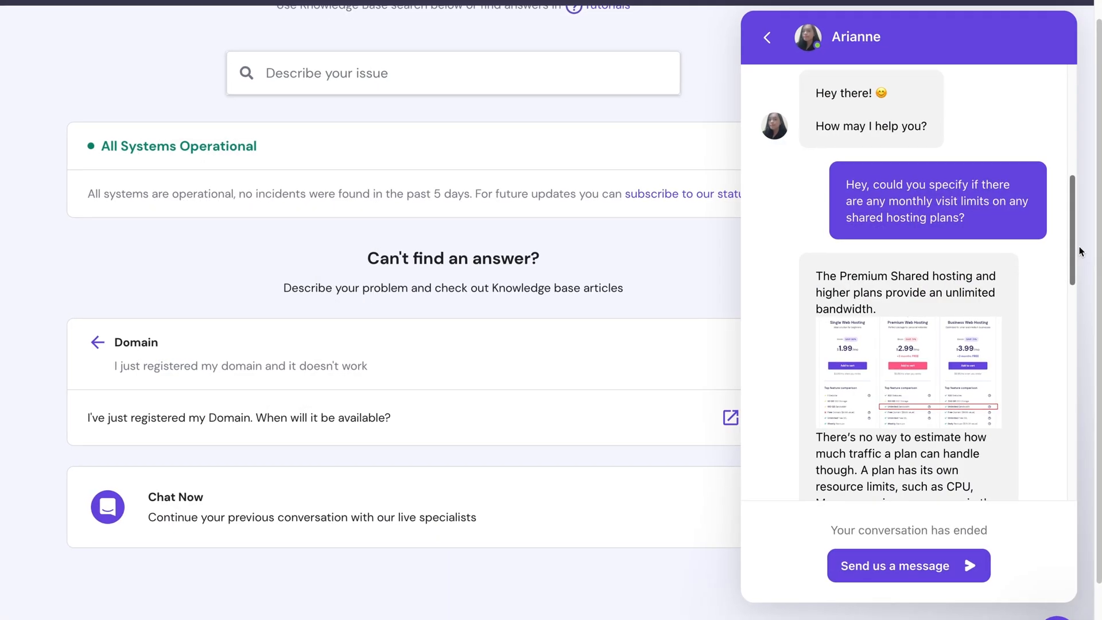
Read through the support chat conversation about monthly visit limits on the shared hosting plans.
scroll(1079, 252, down, 2)
drag(1079, 263, 1076, 347)
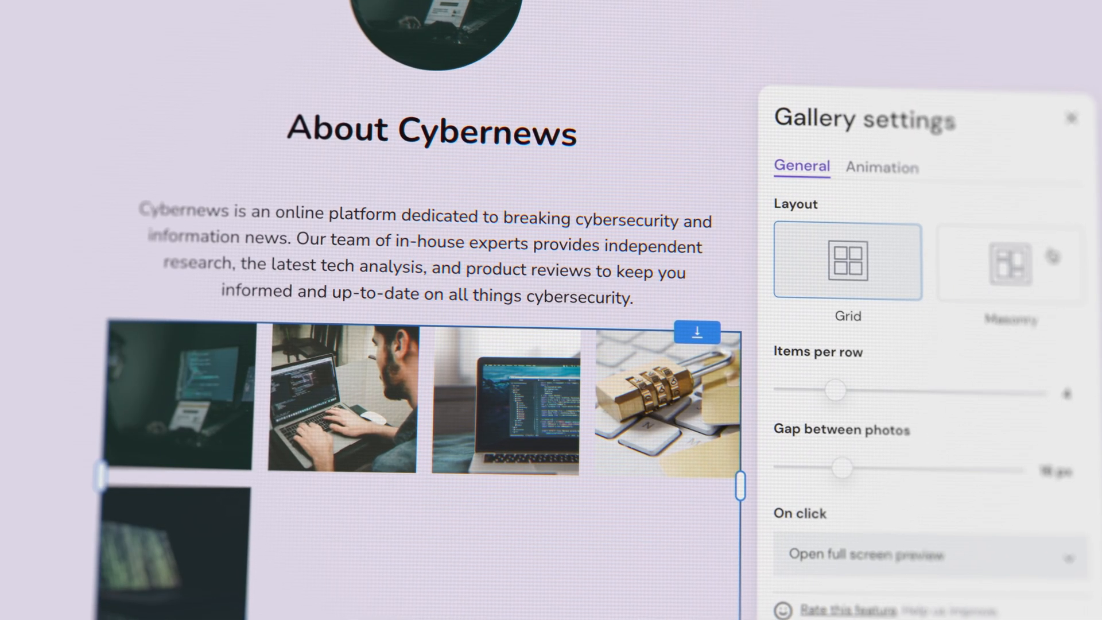
Set the layout of the image gallery below the About Cybernews text to Masonry.
click(1011, 263)
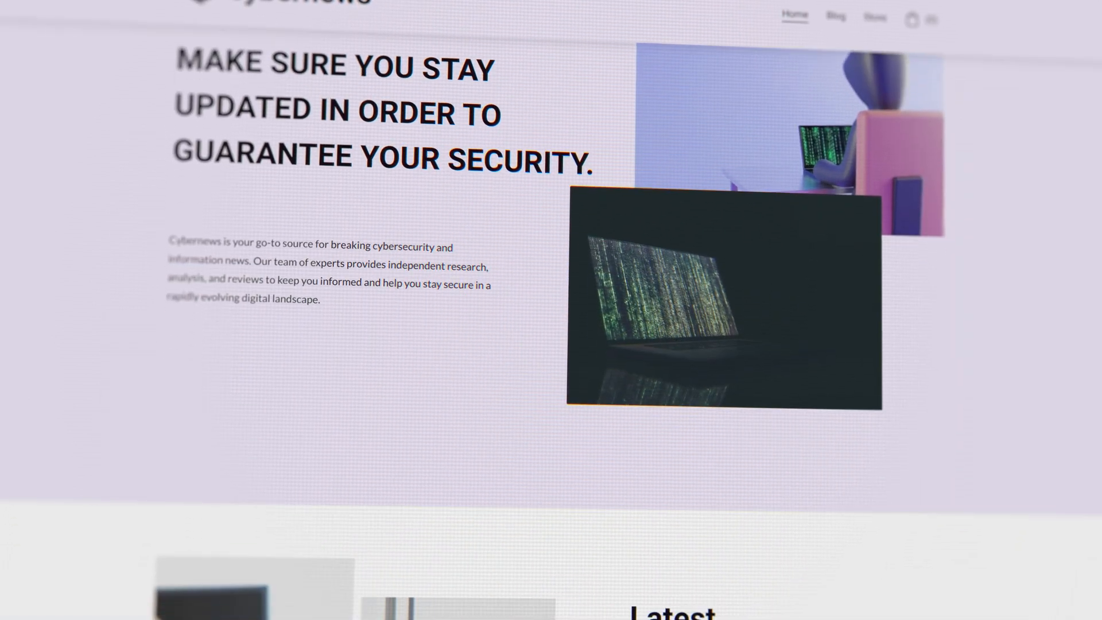